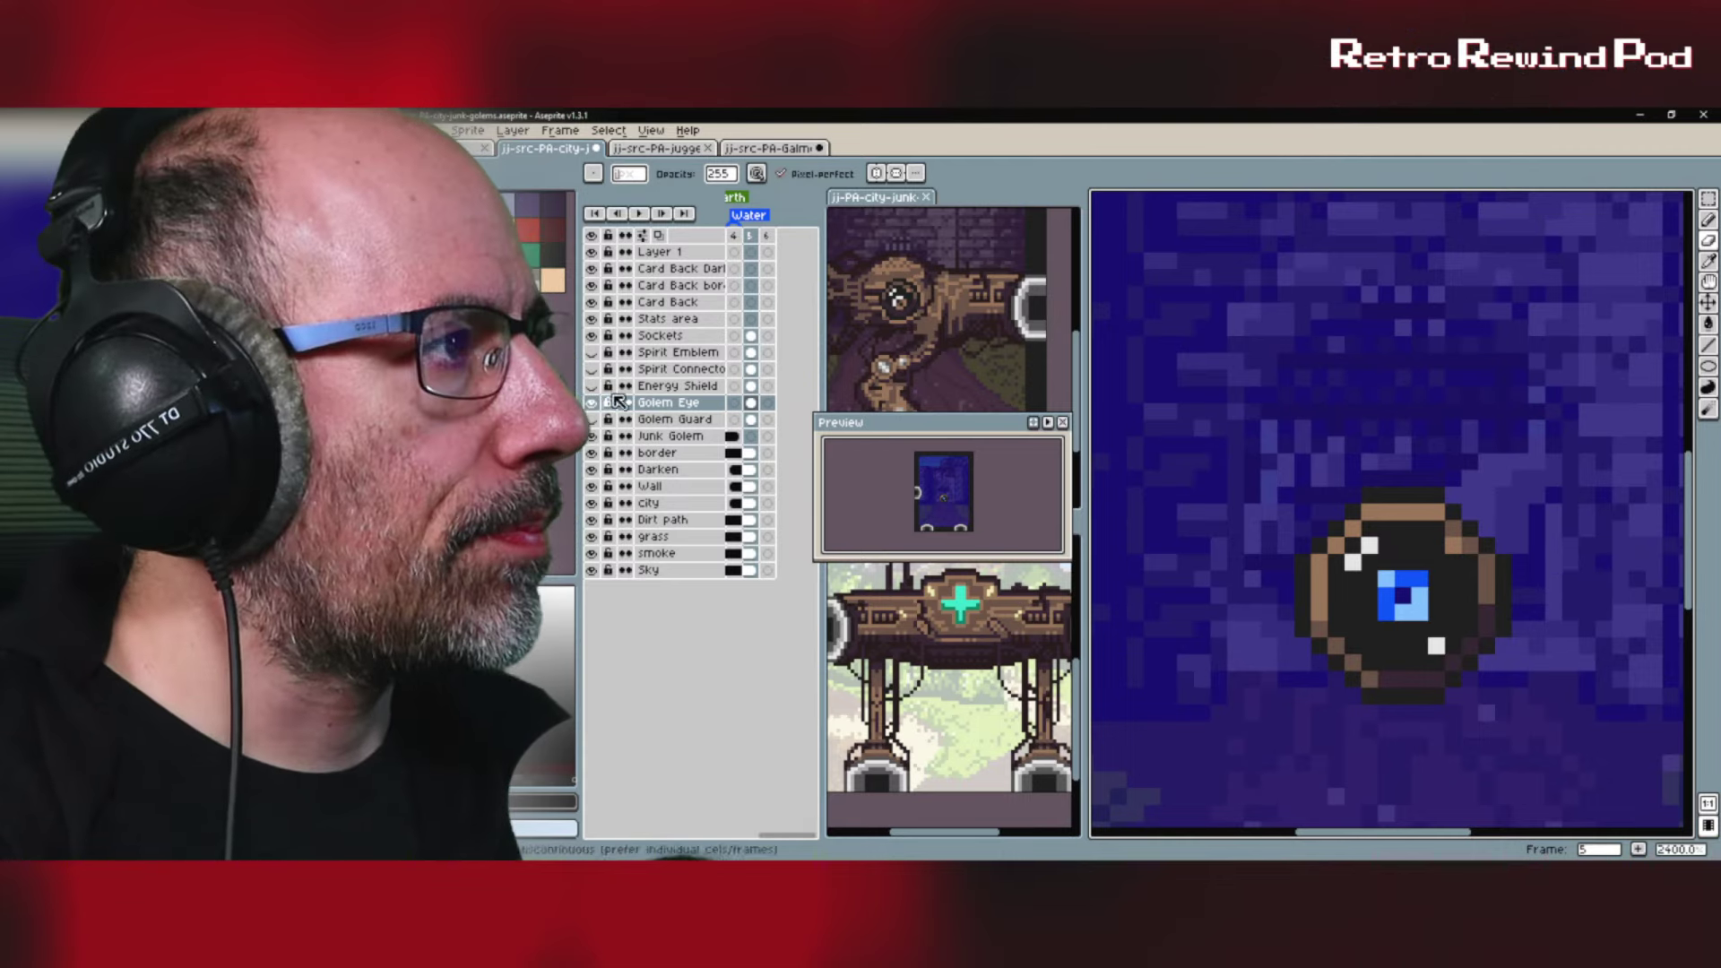
# Step: Show the Golem Guard layer and make it the active layer, ready for retouching with the Line tool
pyautogui.click(592, 420)
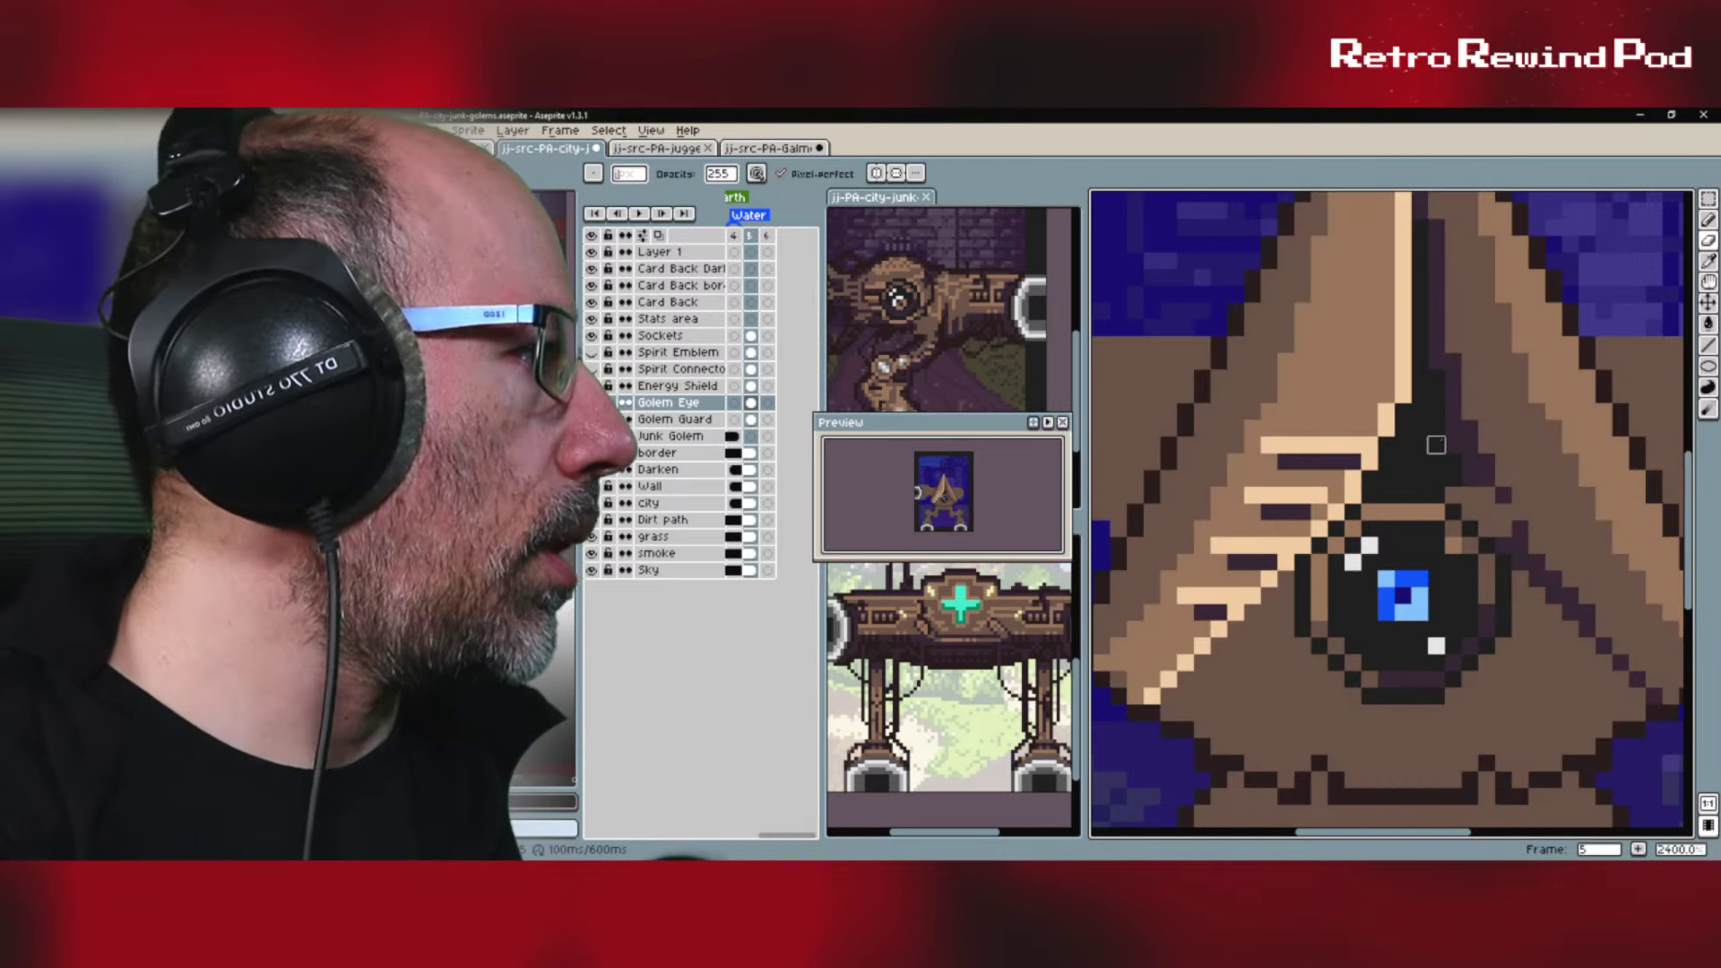
pyautogui.moveTo(1494, 544); pyautogui.dragTo(1364, 547)
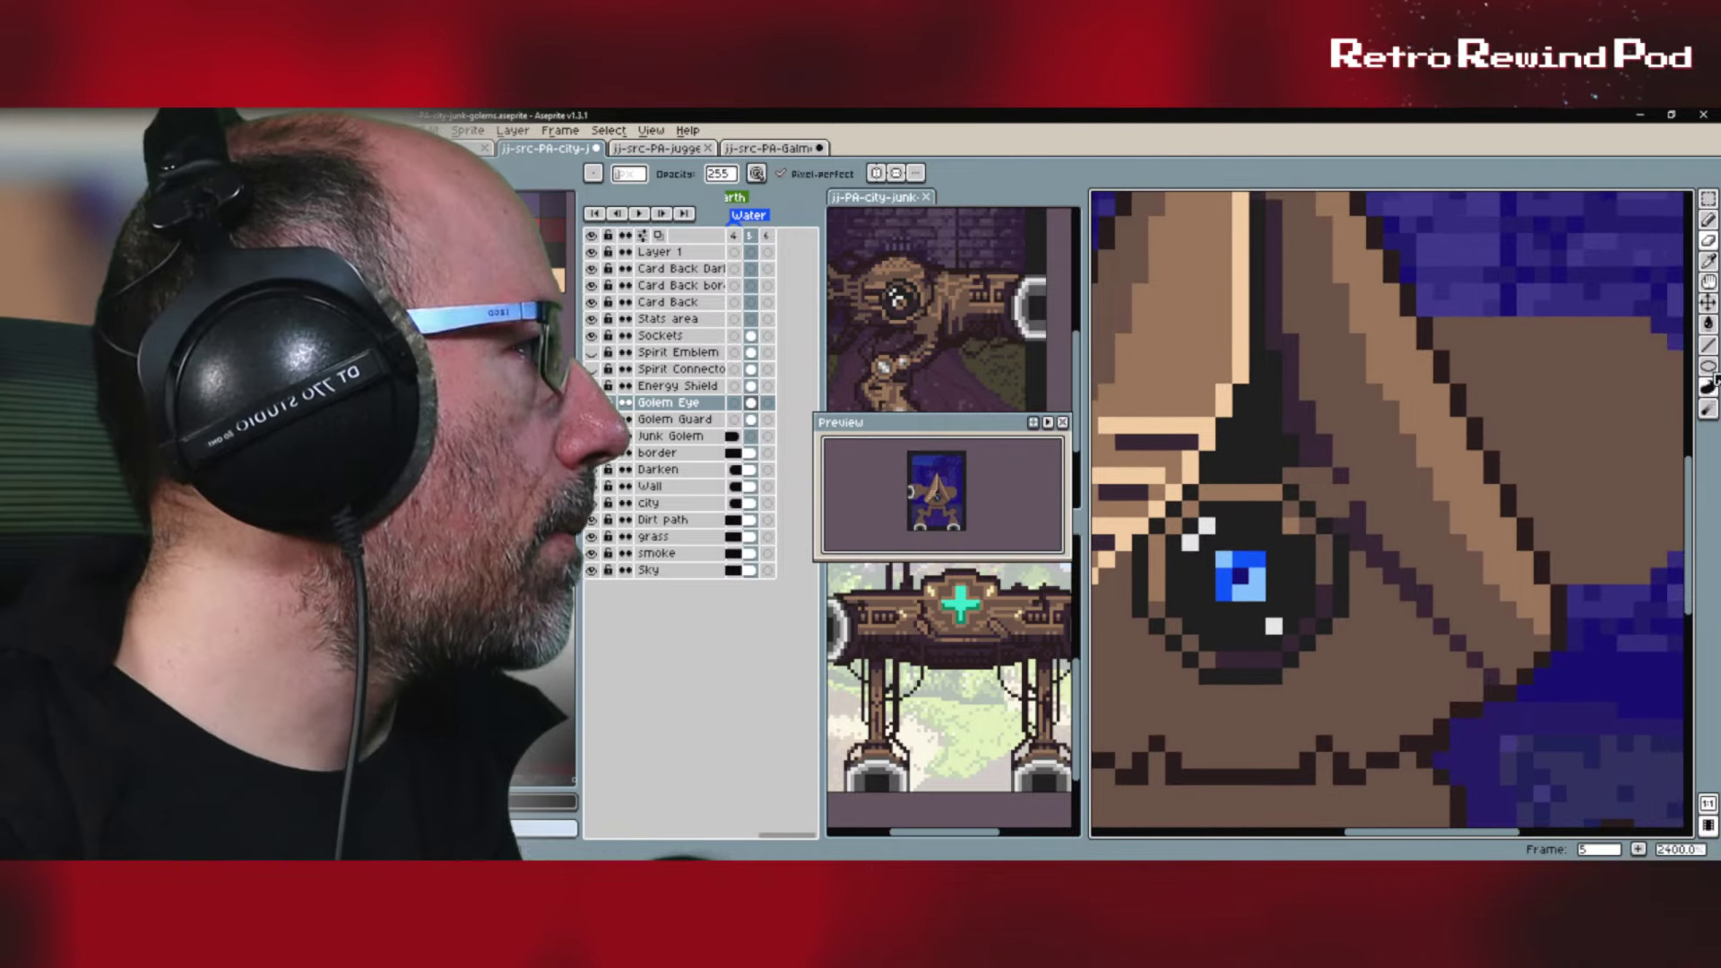
pyautogui.click(1709, 345)
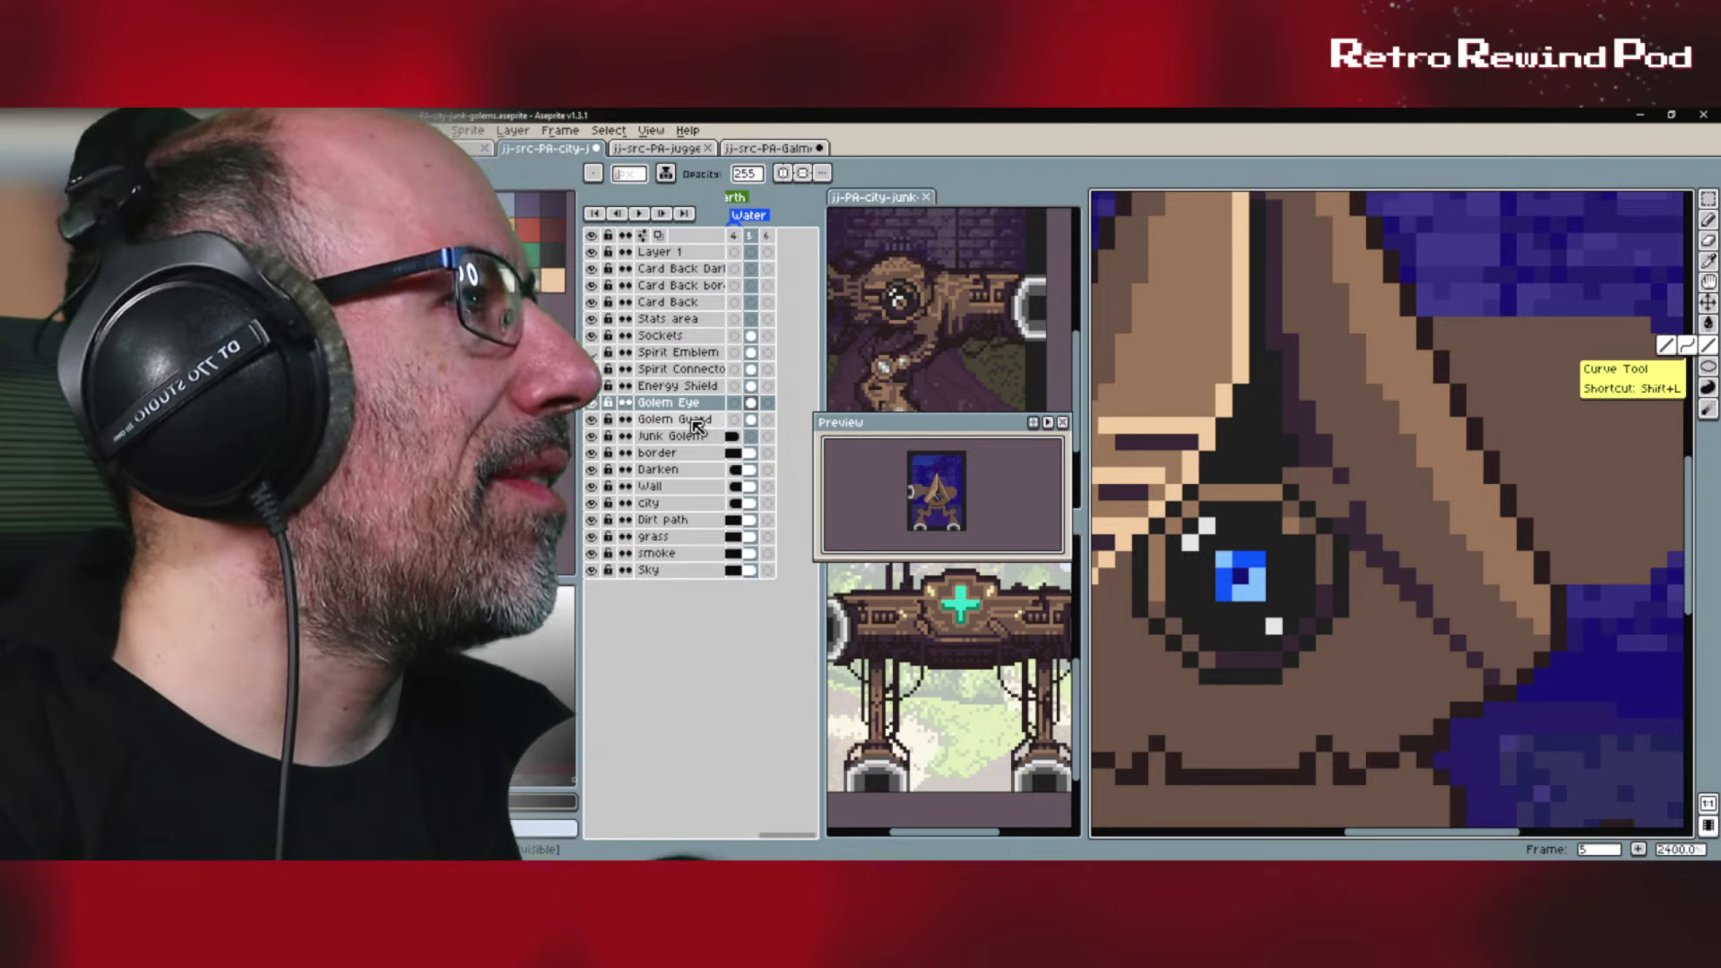
pyautogui.click(689, 420)
pyautogui.press('i')
pyautogui.press('l')
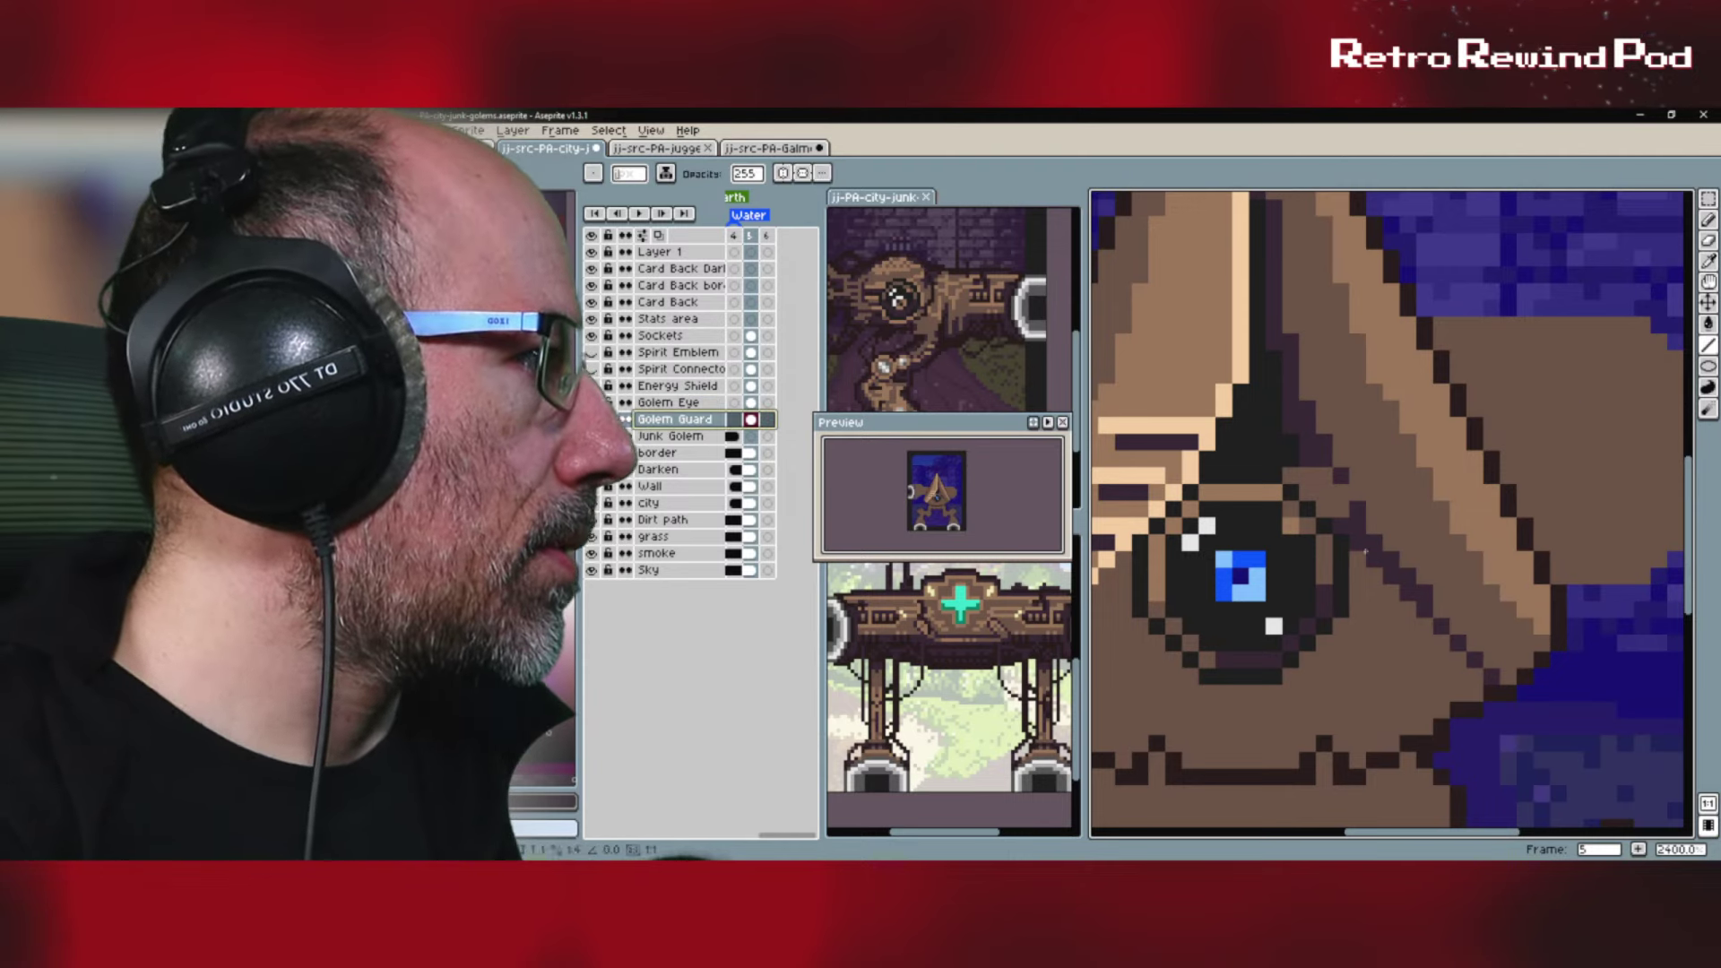
# Step: Paint the dark purple pixels just above the right side of the golem's eye black to widen the guard's opening
pyautogui.moveTo(1292, 476); pyautogui.dragTo(1292, 476)
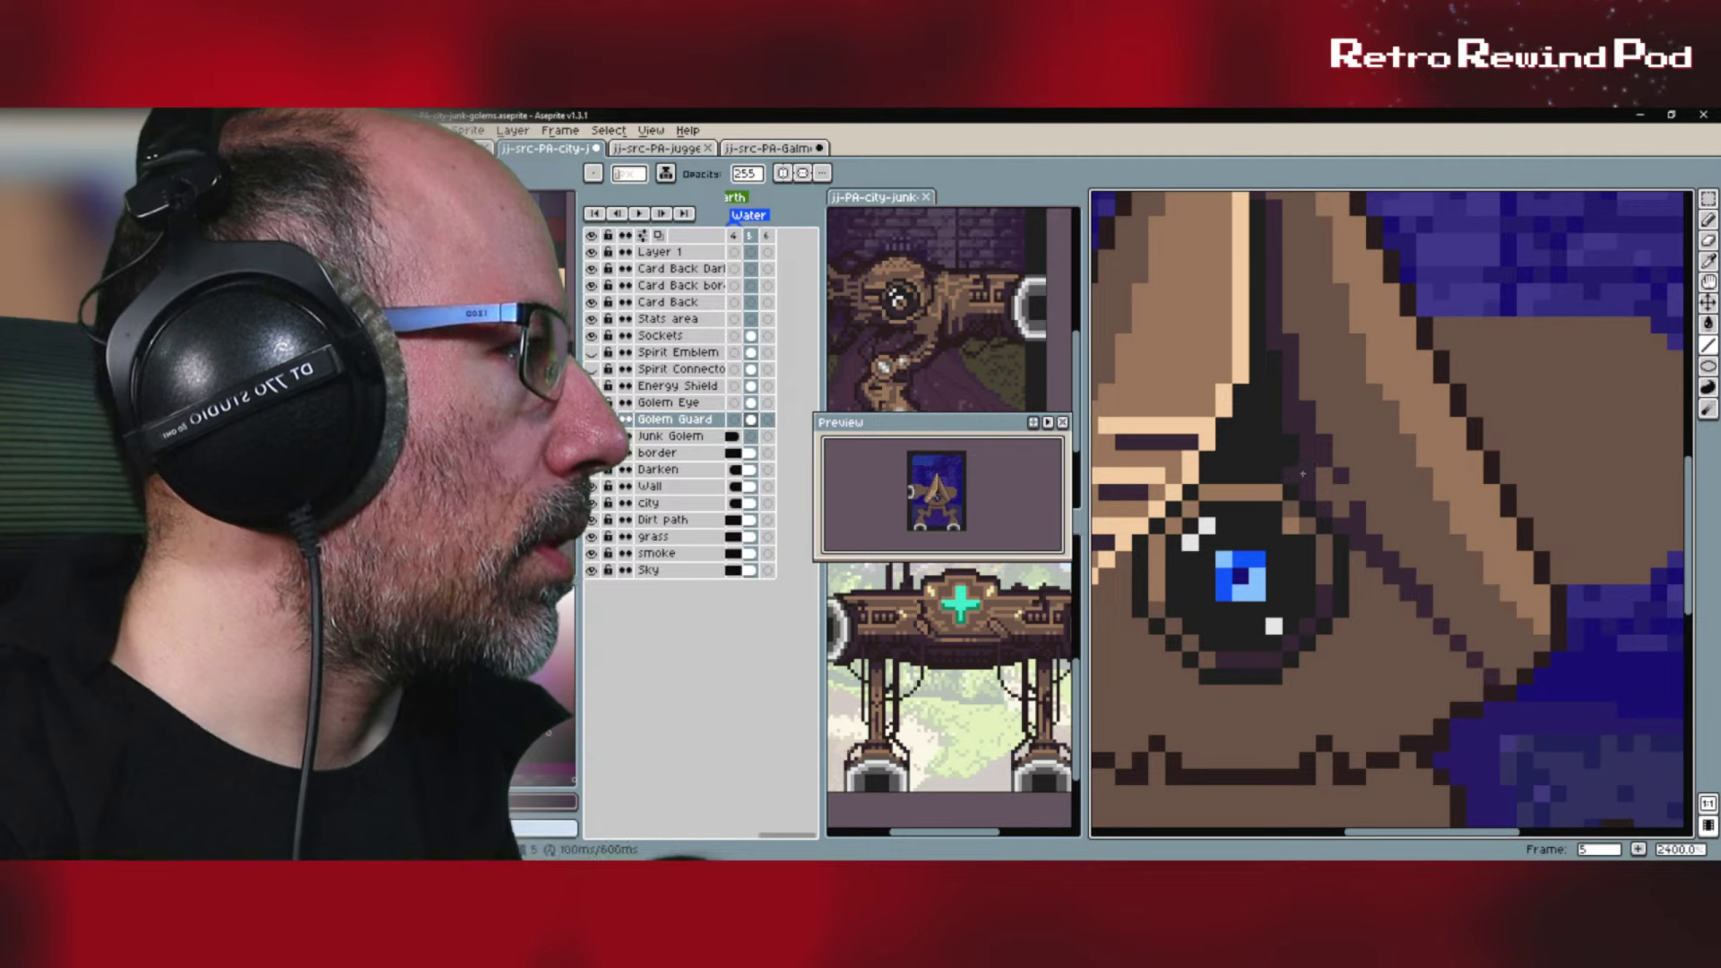
pyautogui.keyDown('alt'); pyautogui.click(1291, 447); pyautogui.keyUp('alt')
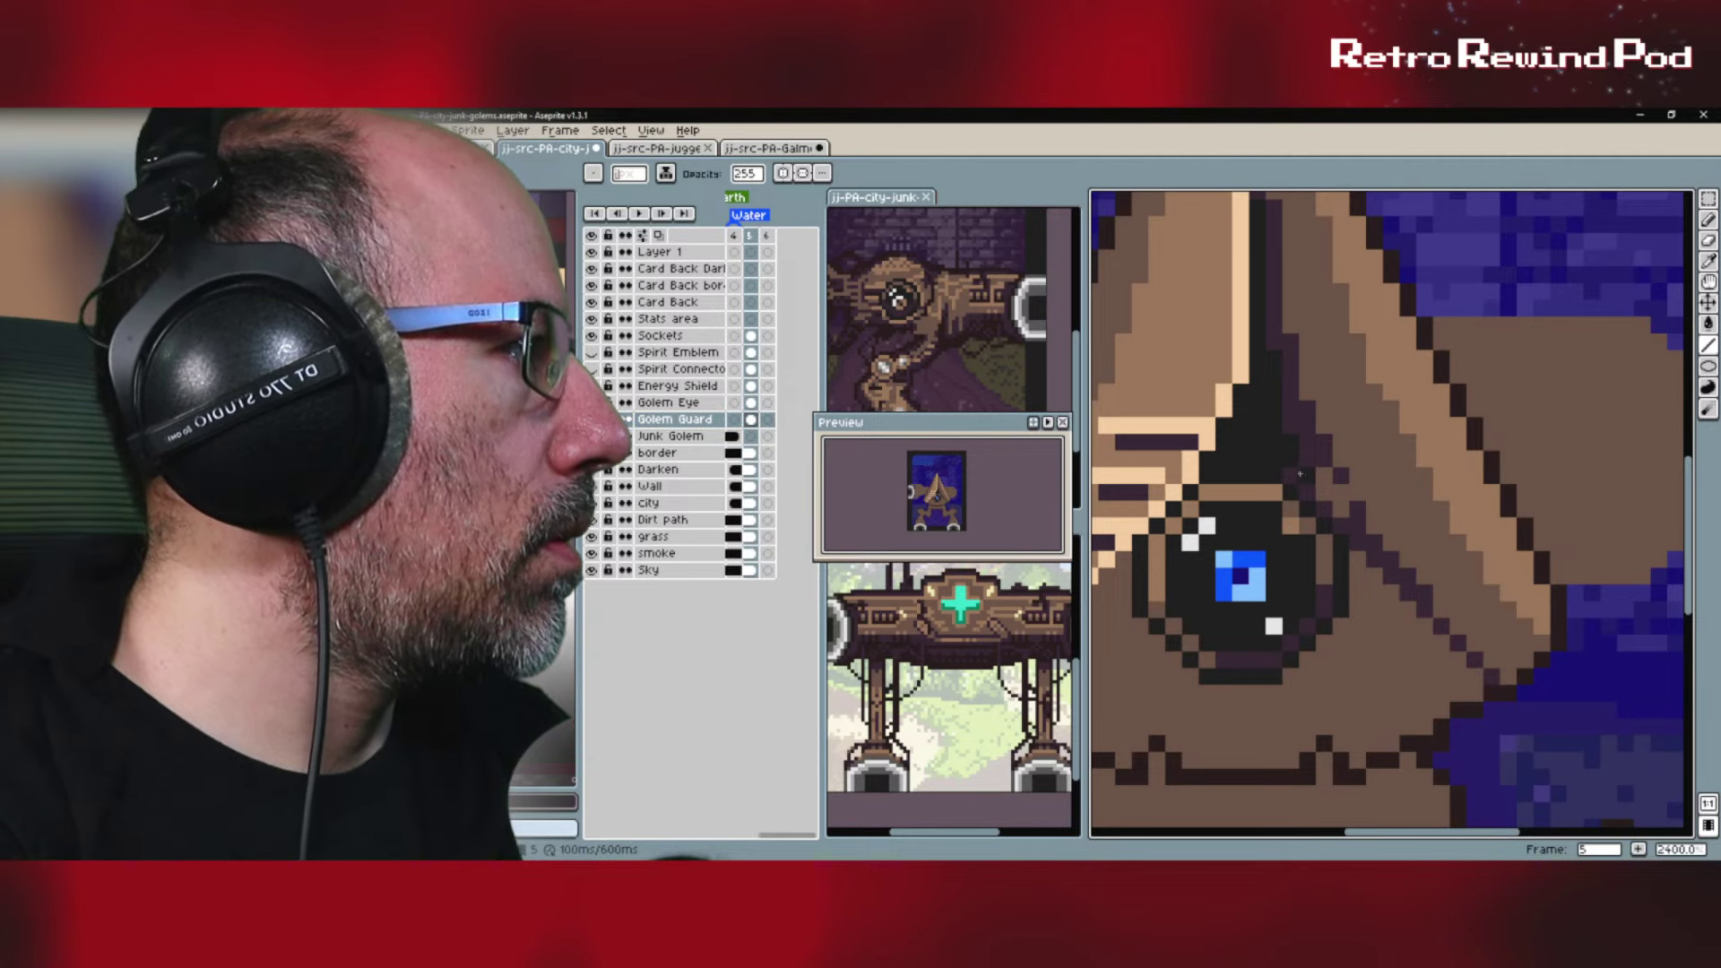
pyautogui.moveTo(1300, 475); pyautogui.dragTo(1306, 490)
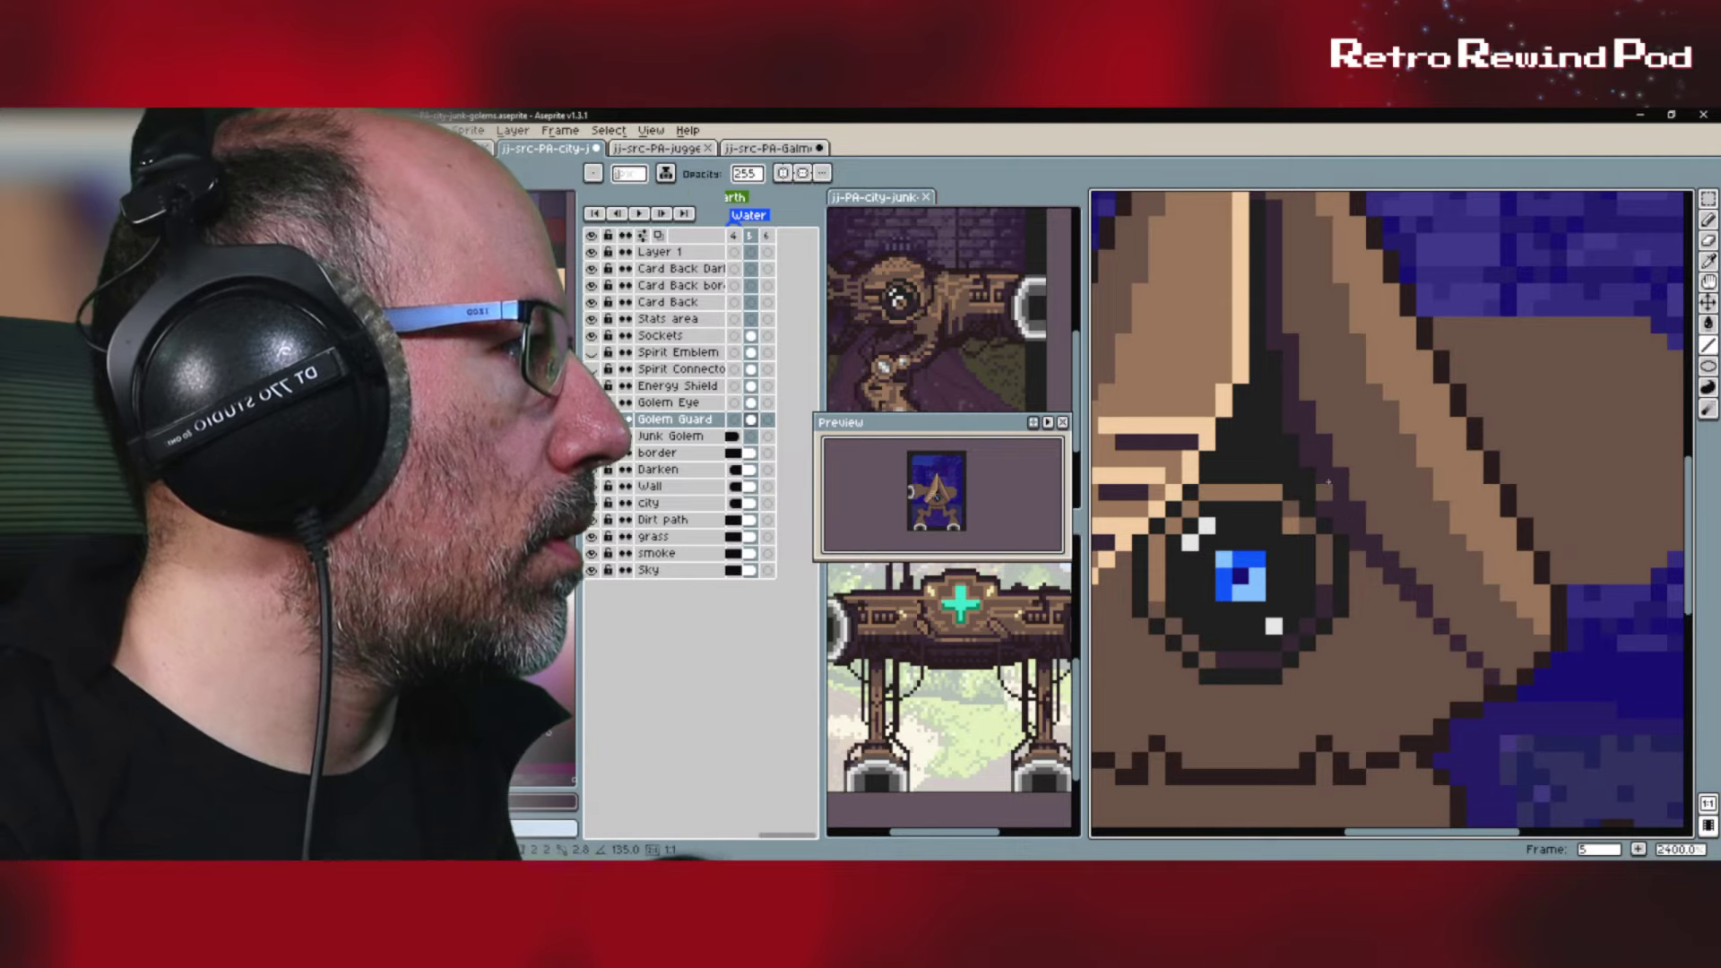
pyautogui.scroll(-7, 1435, 665)
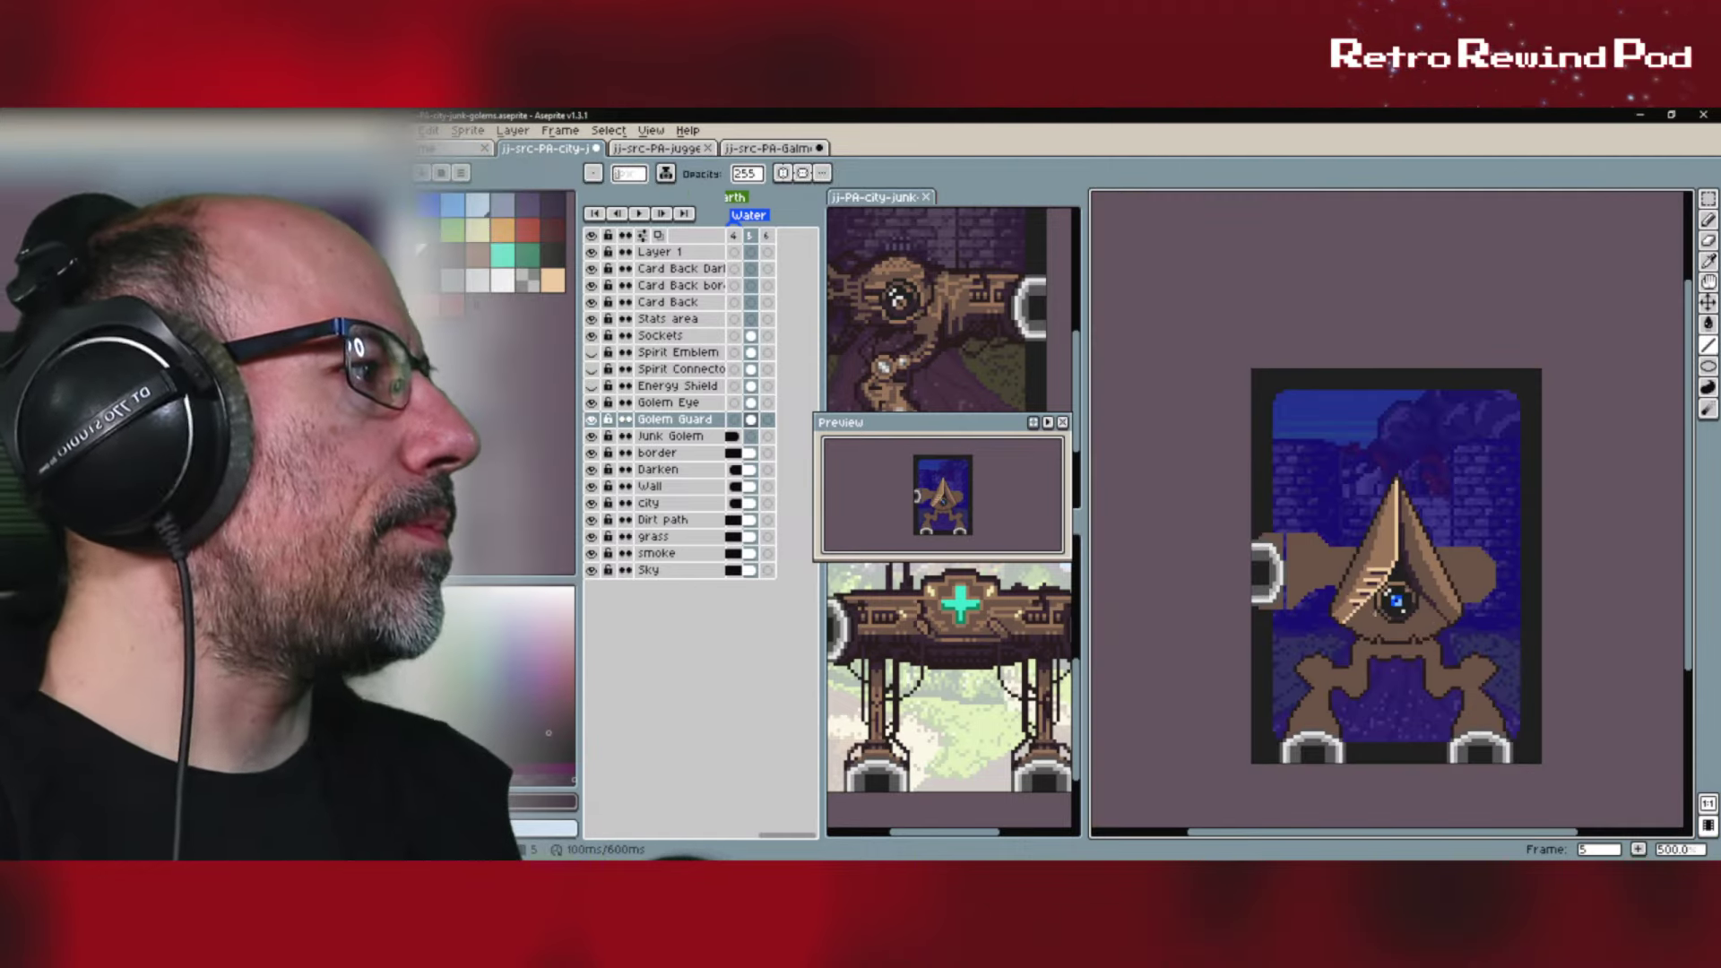
pyautogui.scroll(5, 1395, 608)
pyautogui.scroll(2, 1395, 608)
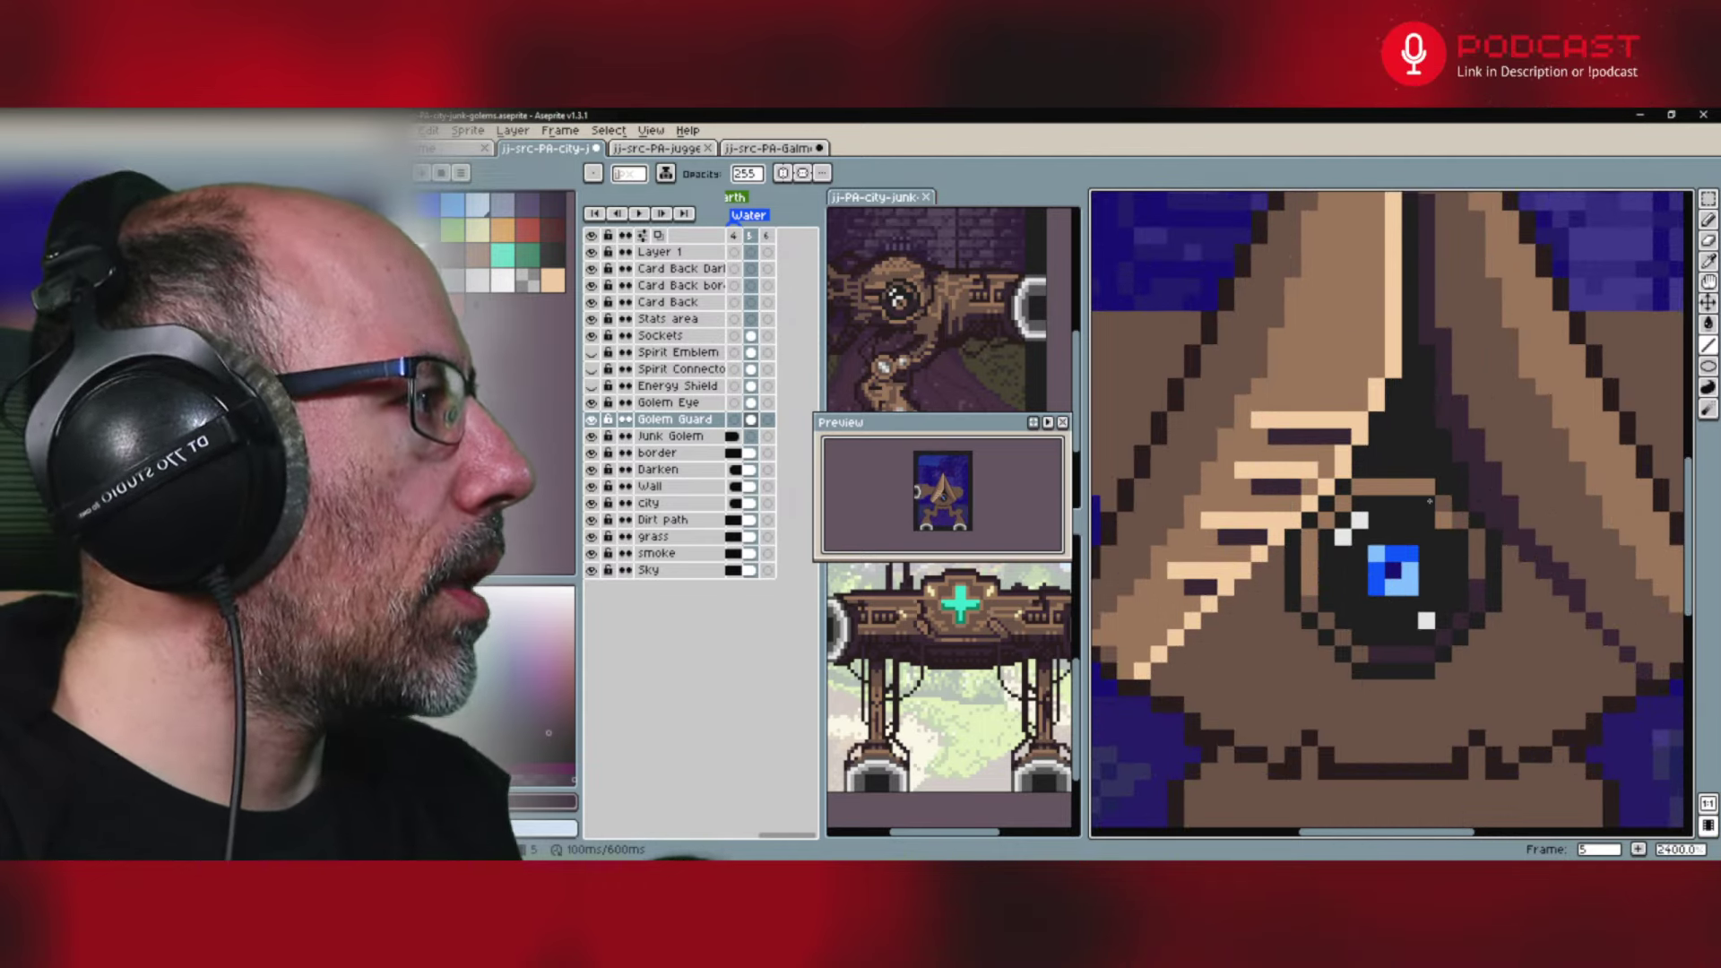
# Step: Sample dark purple and widen the shadow along the right inner edge of the guard's opening above the eye
pyautogui.press('i')
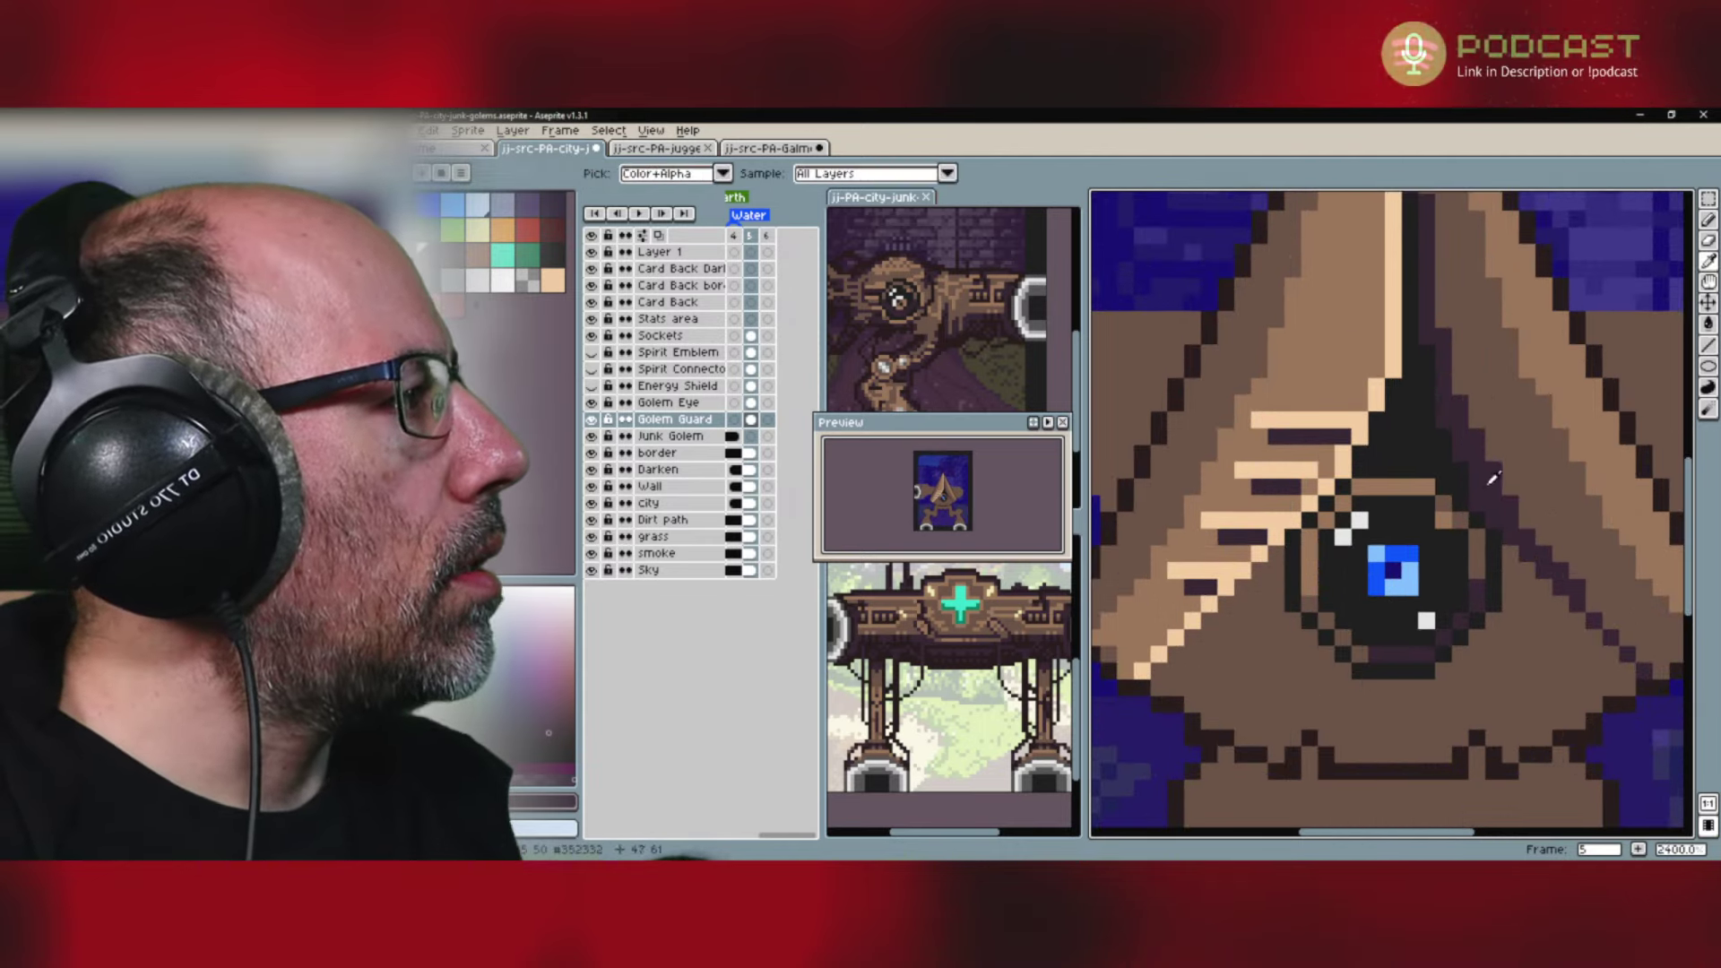
pyautogui.press('b')
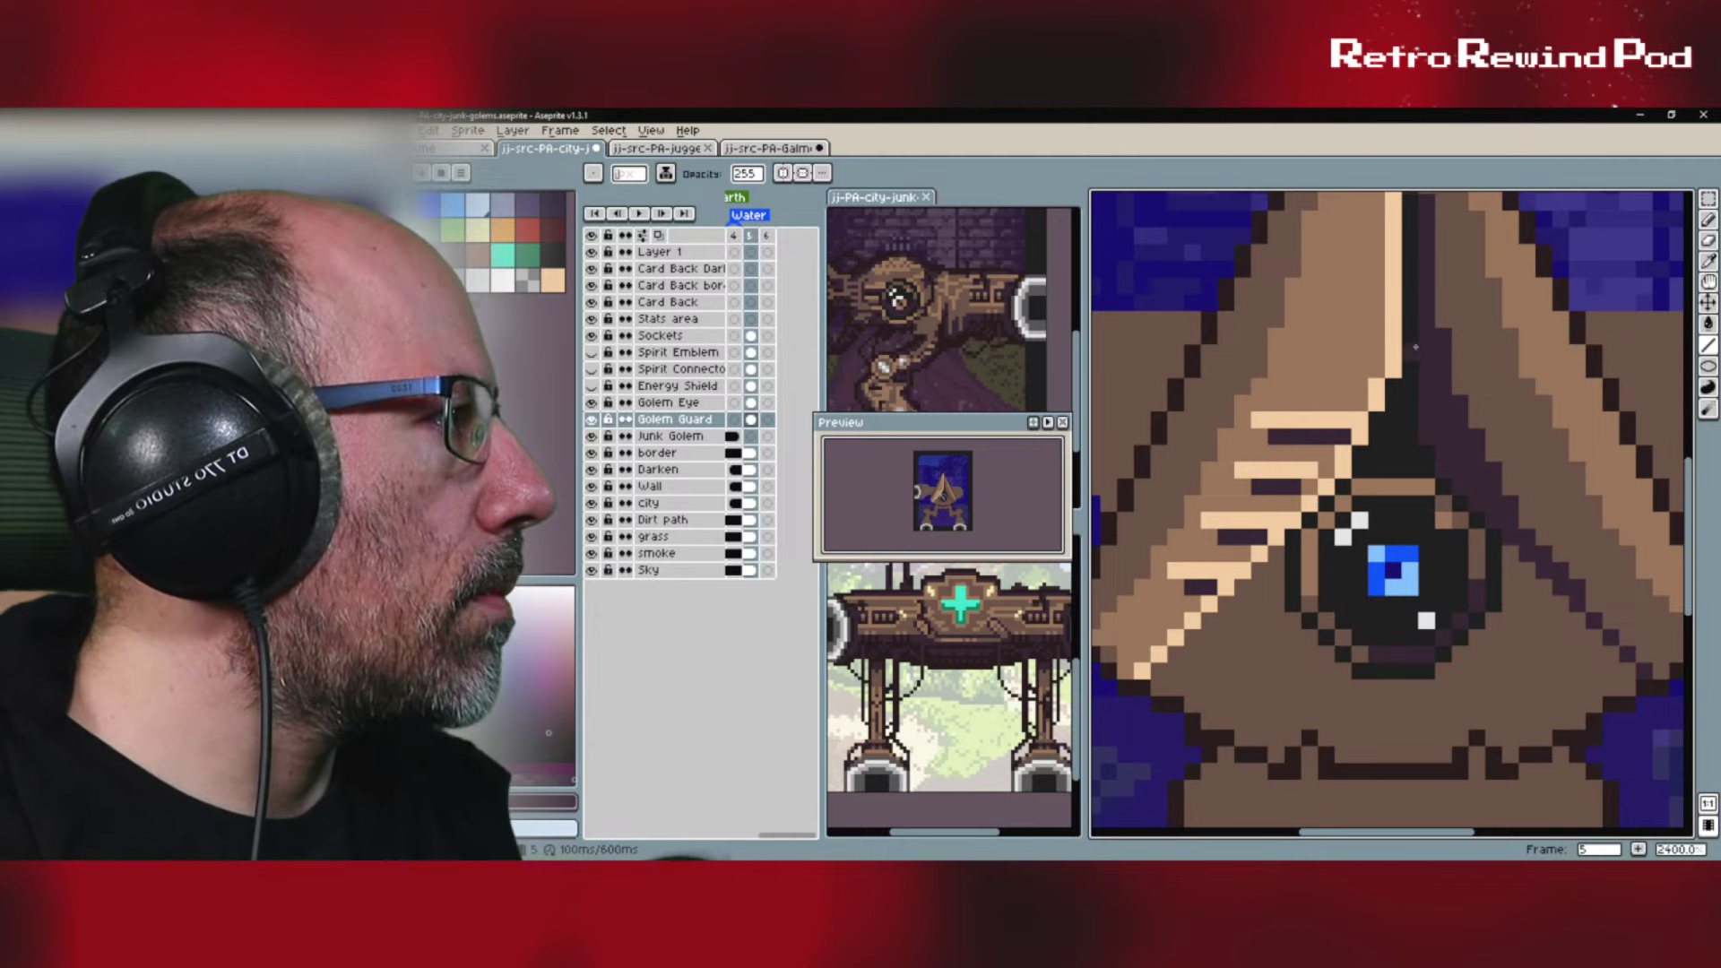
pyautogui.scroll(-7, 1475, 388)
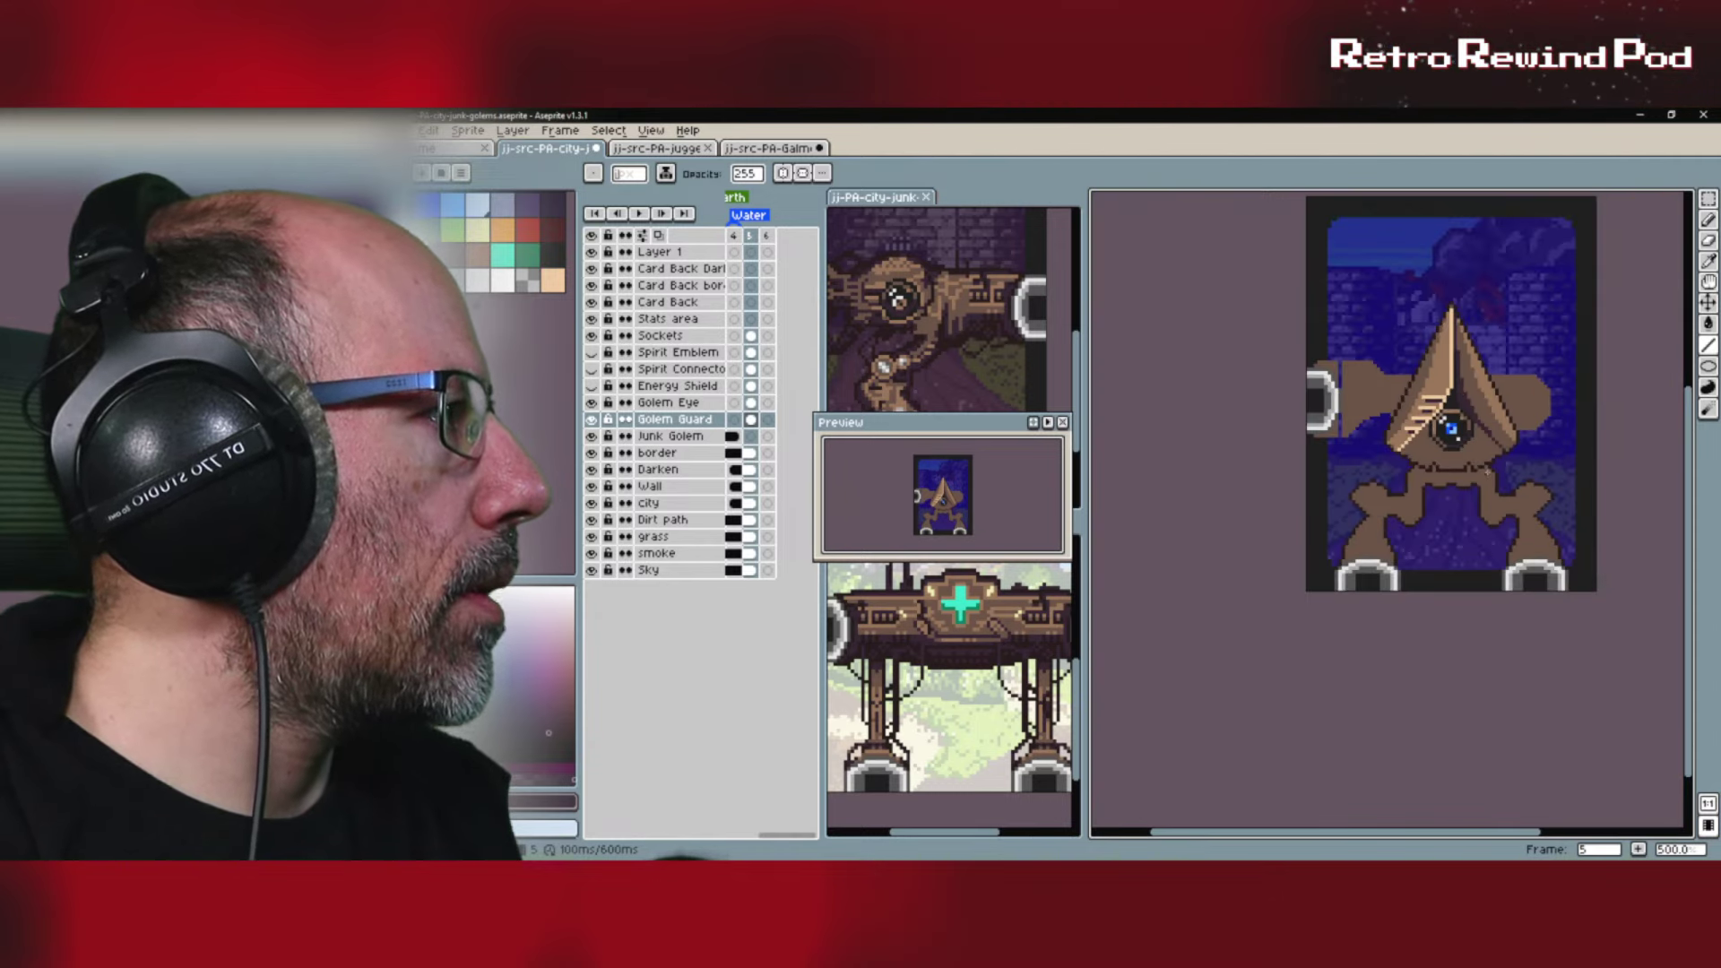
pyautogui.scroll(7, 1432, 462)
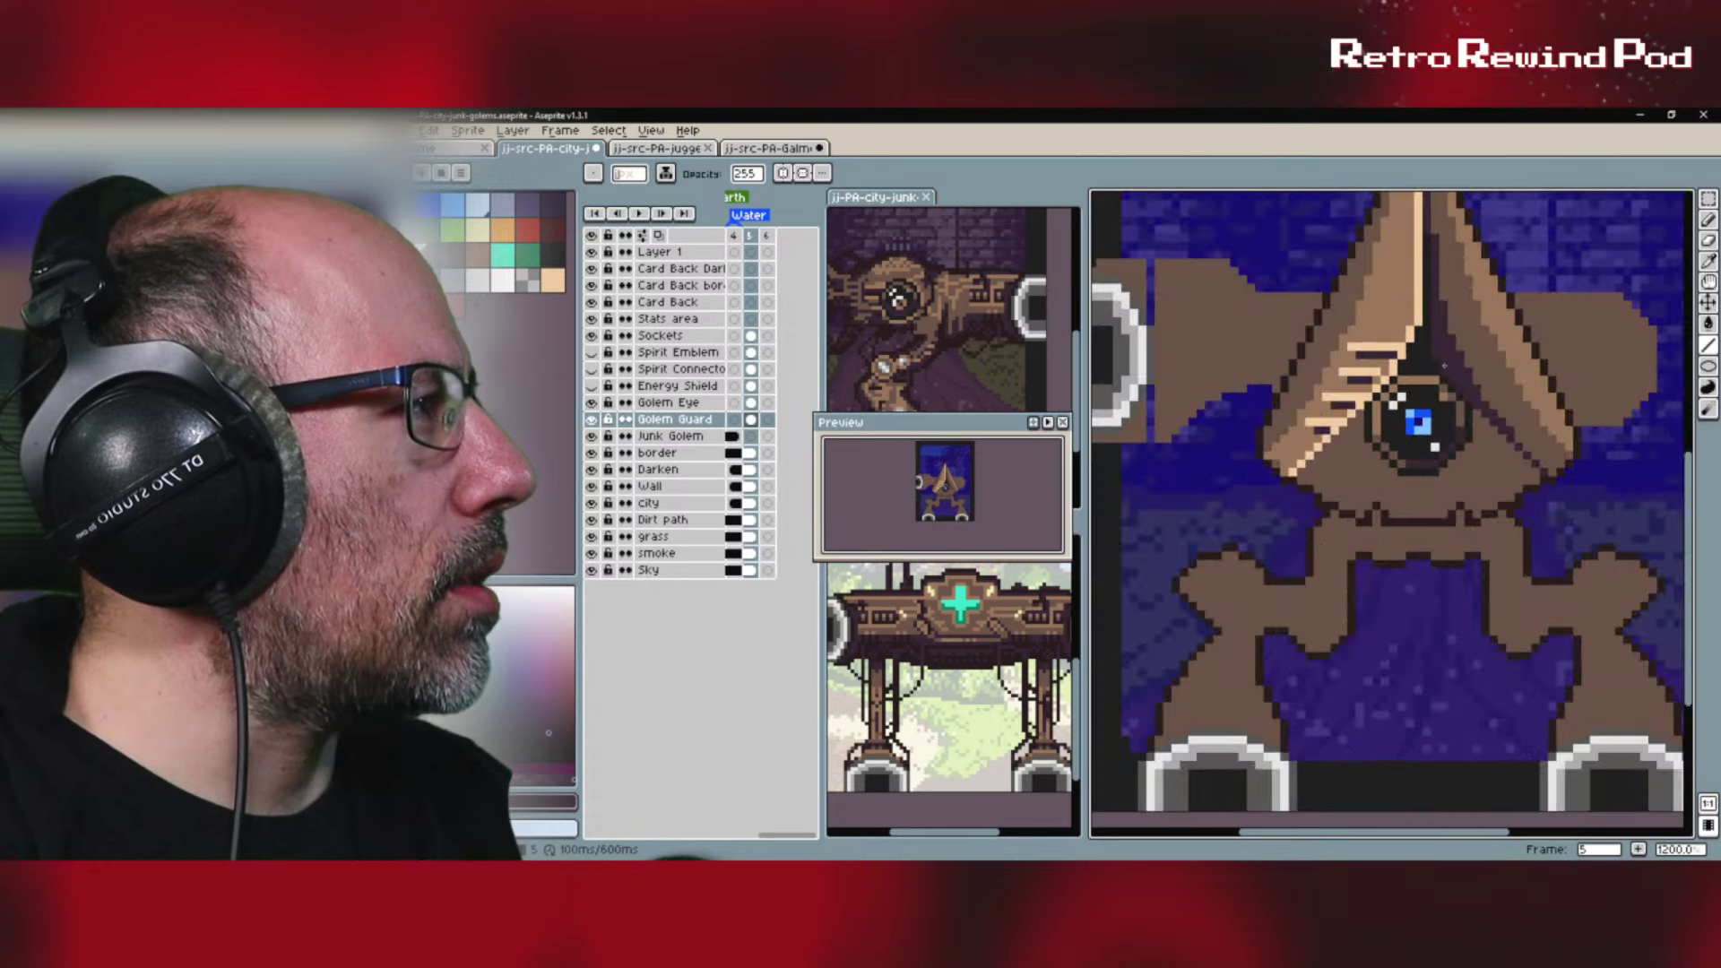
pyautogui.moveTo(1433, 462); pyautogui.dragTo(1425, 485)
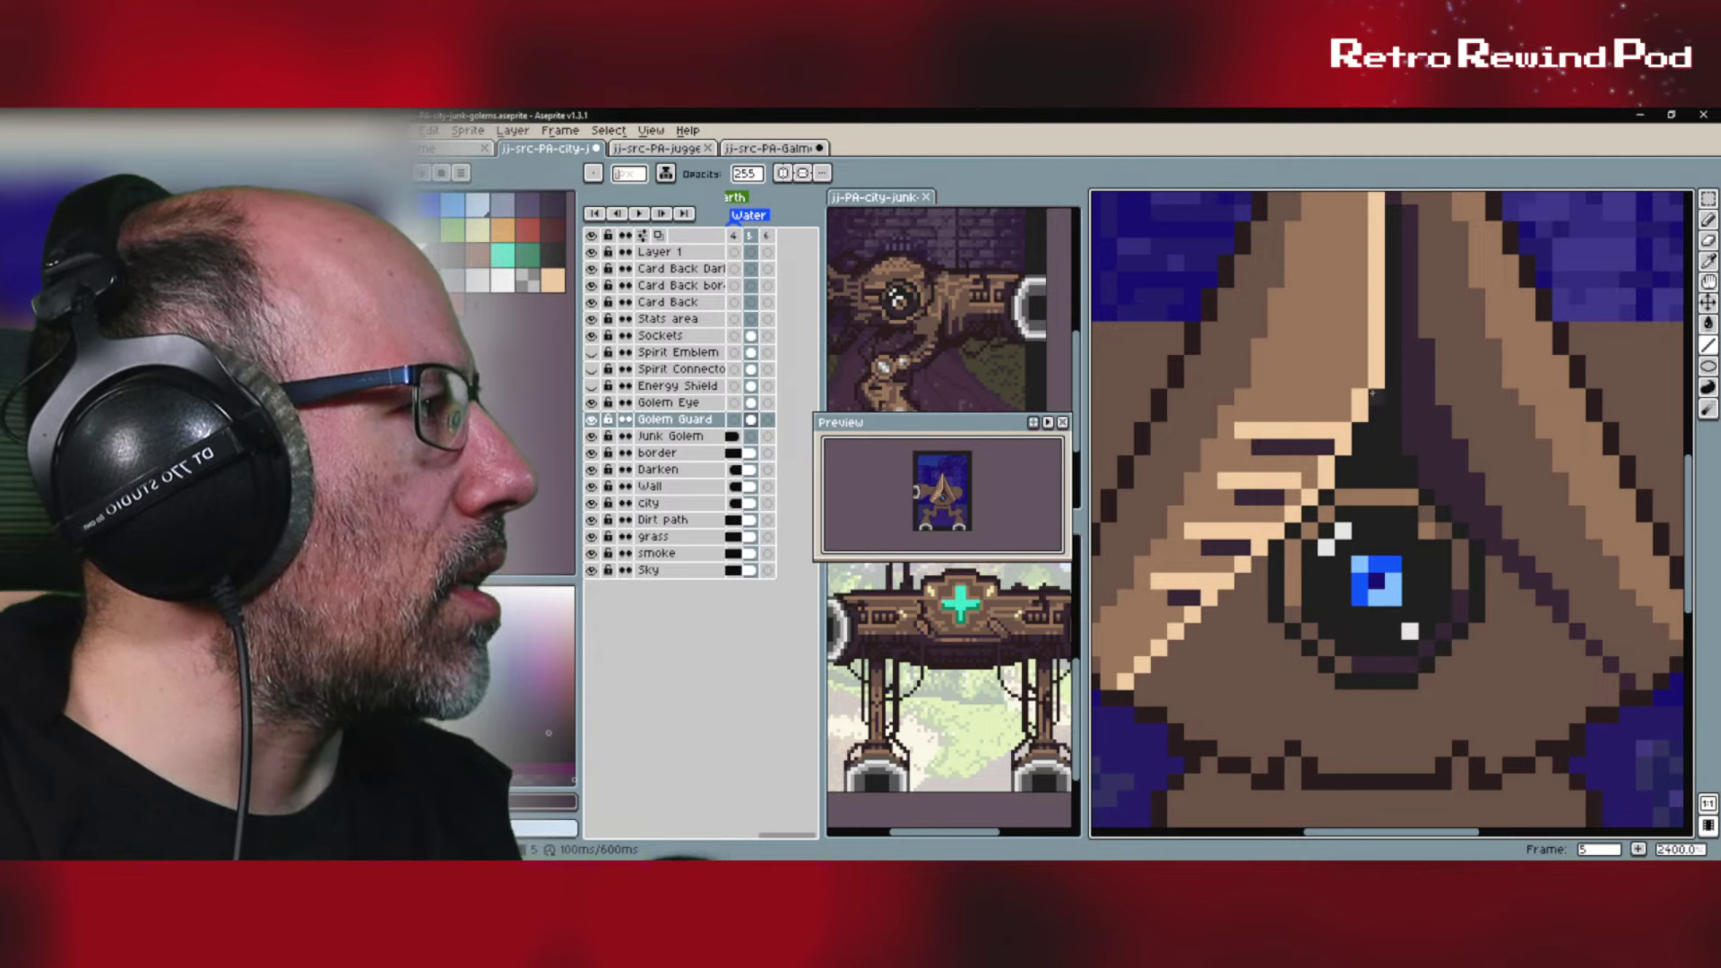
pyautogui.moveTo(1410, 383); pyautogui.dragTo(1378, 591)
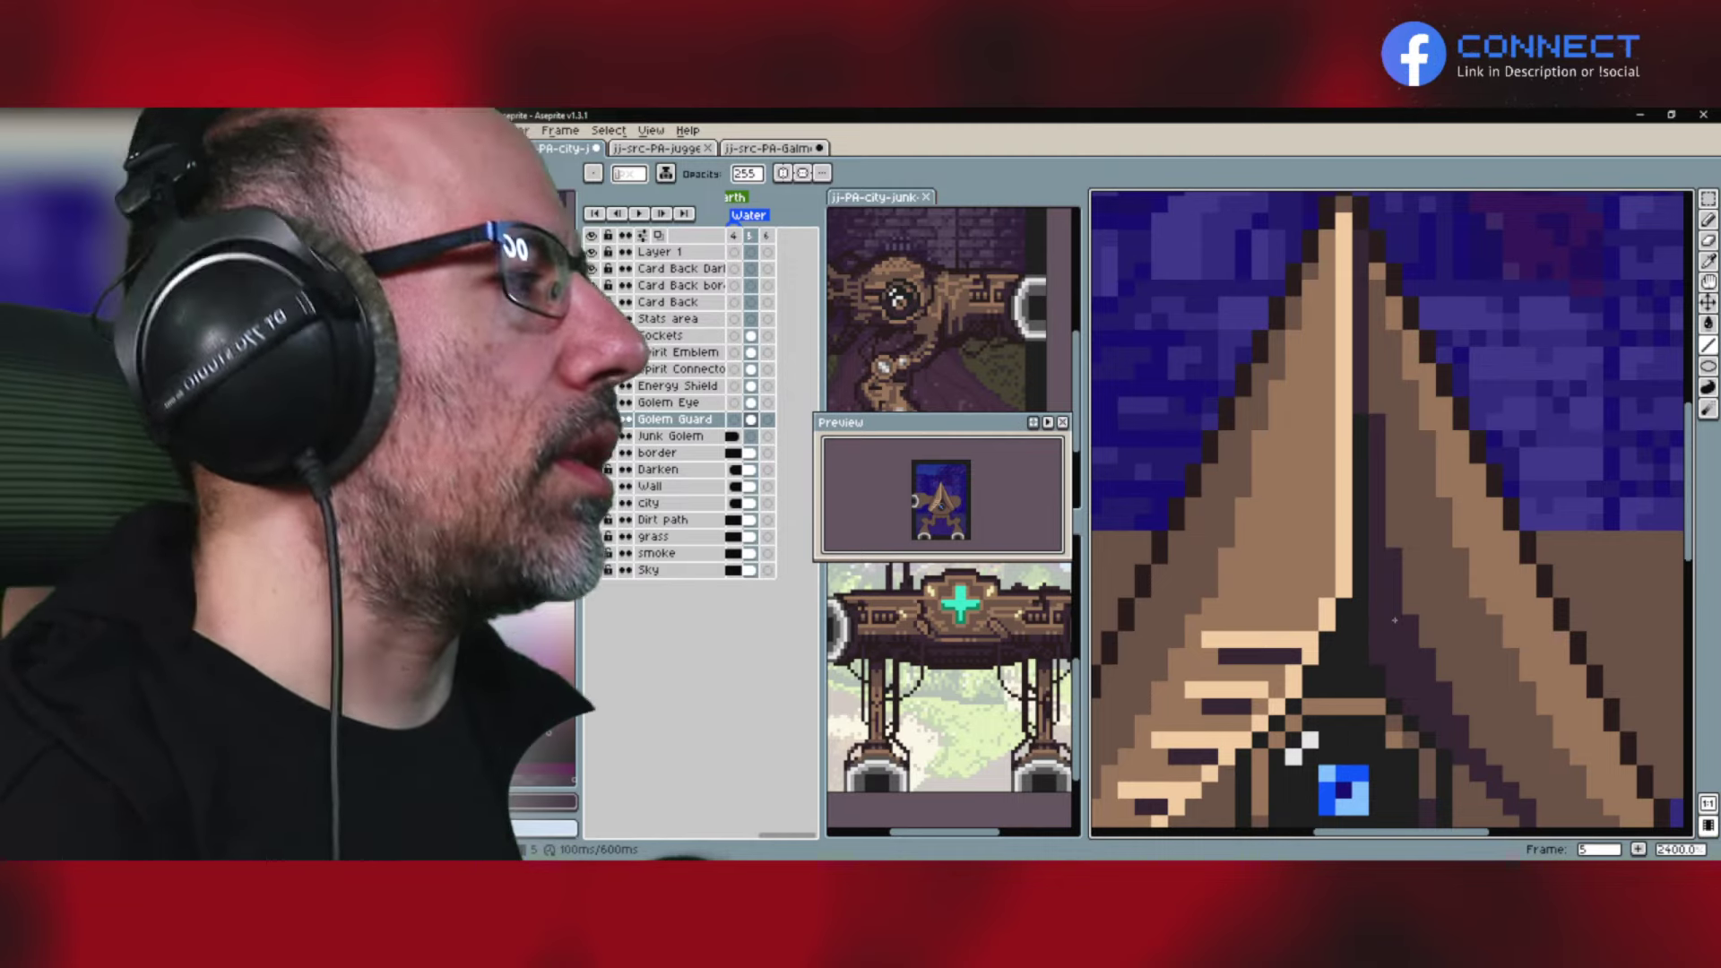
# Step: Refine the foot of the guard's centre ridge above the eye using sampled light tan and black
pyautogui.scroll(-6, 1395, 619)
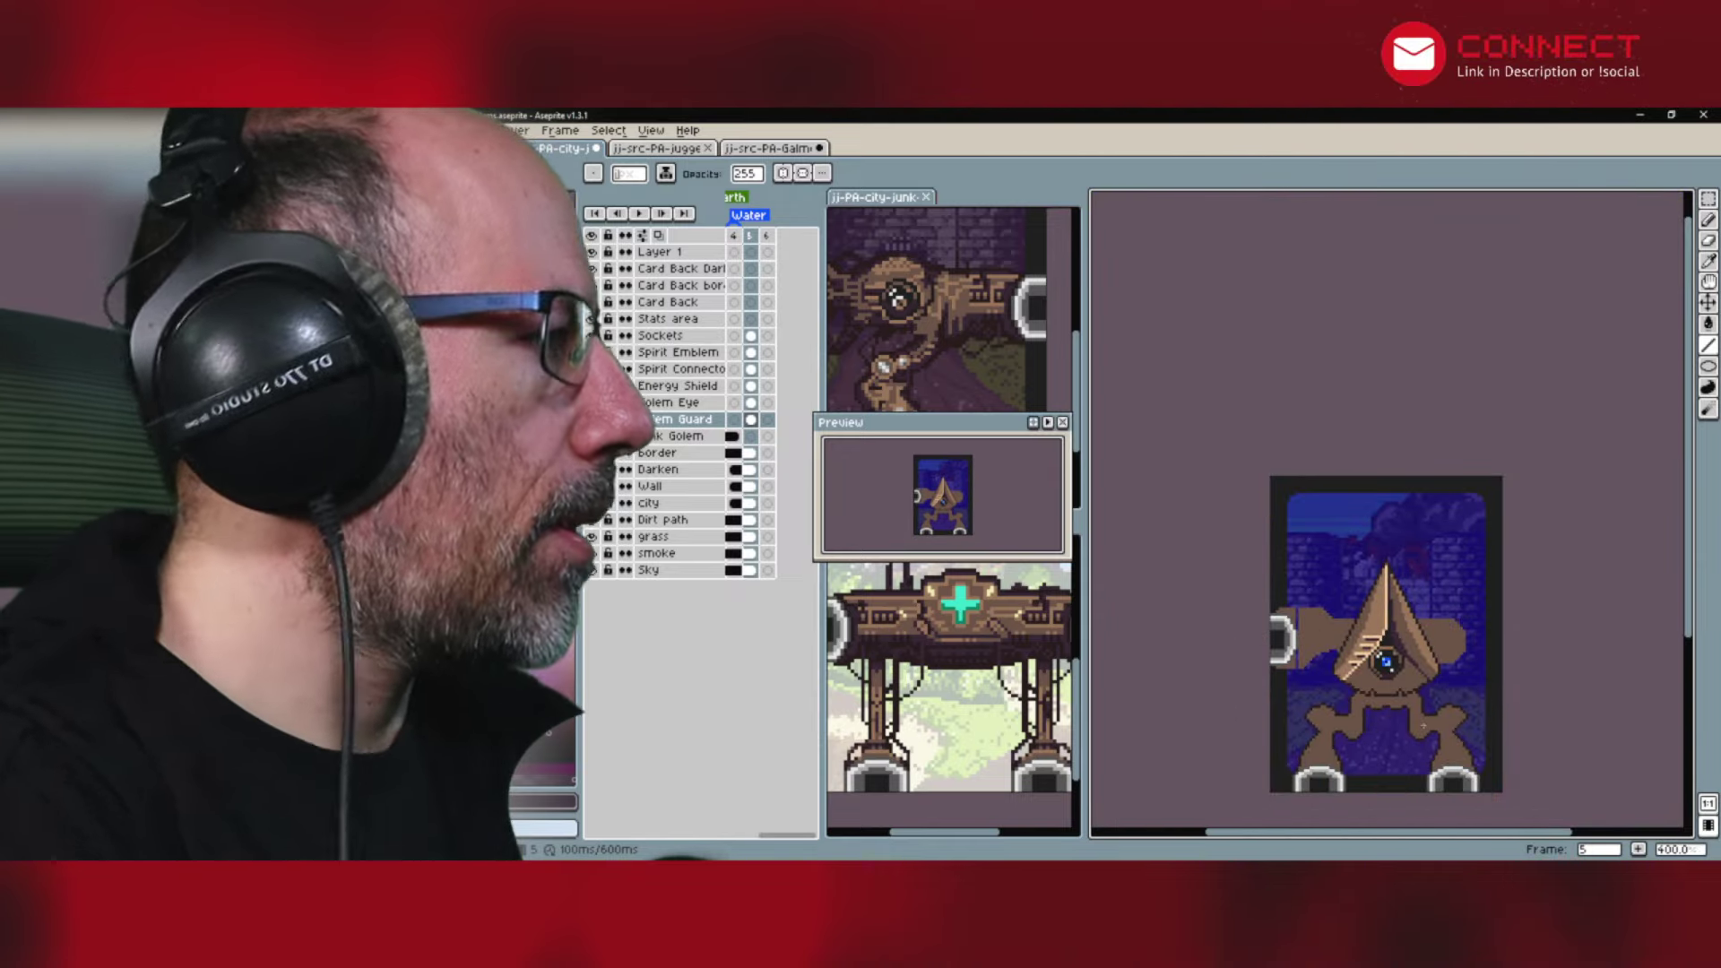
pyautogui.scroll(3, 1372, 606)
pyautogui.scroll(5, 1411, 598)
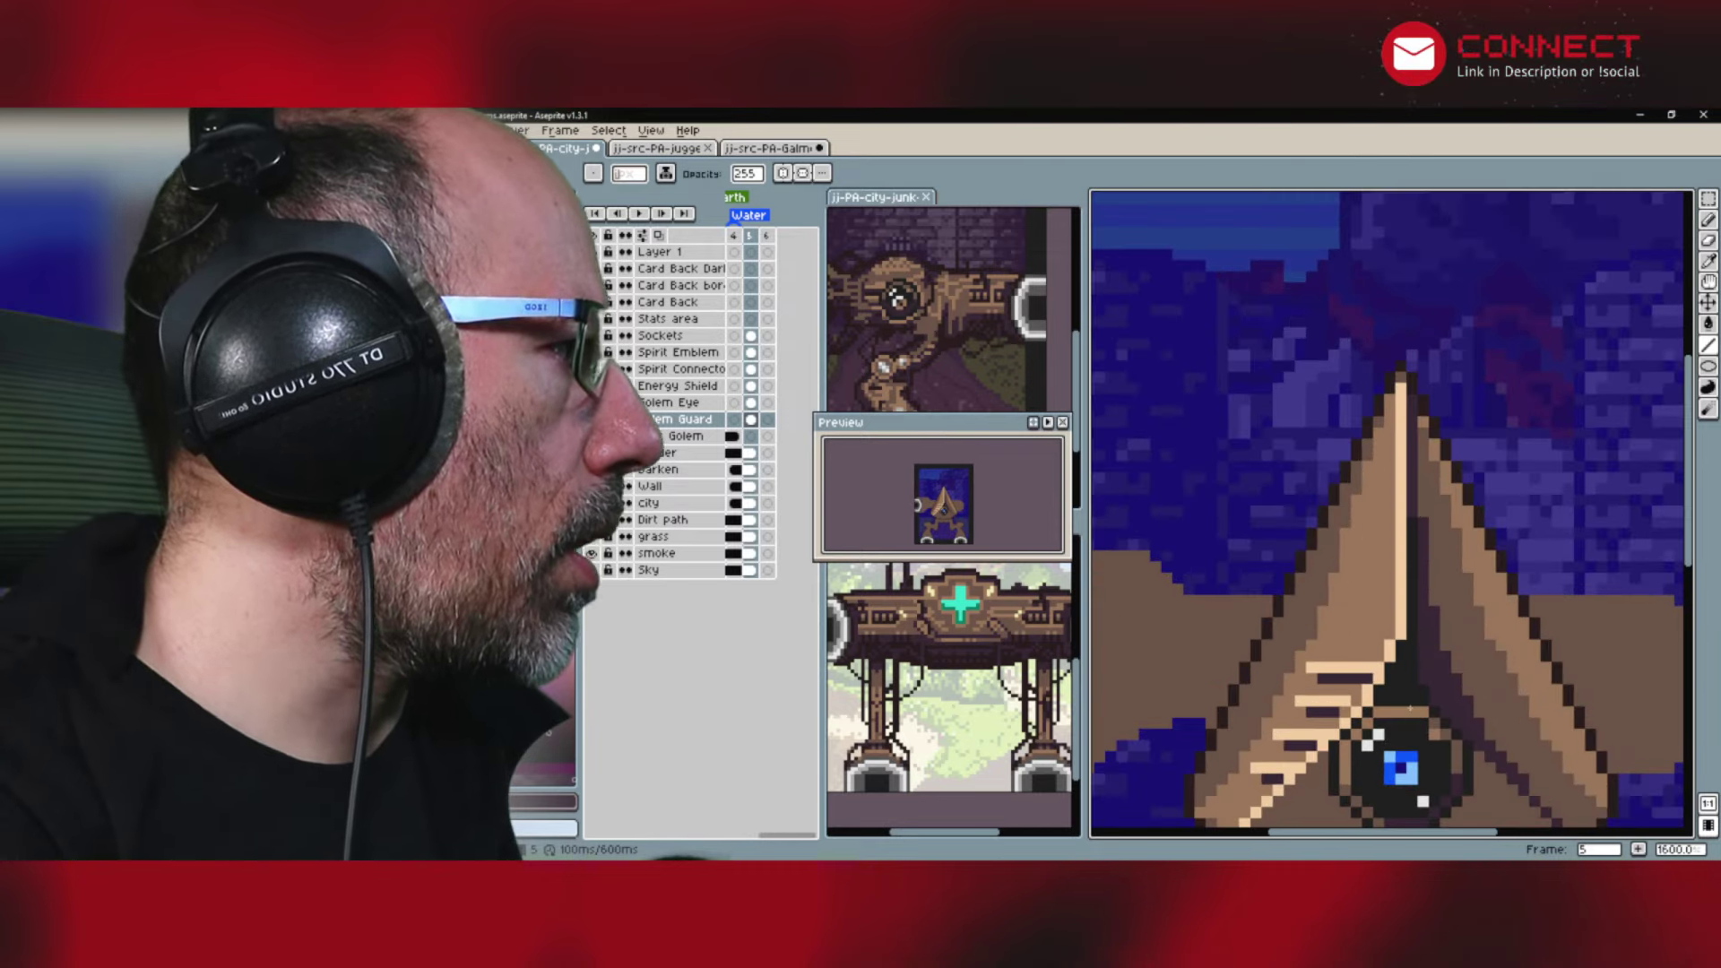
pyautogui.keyDown('alt'); pyautogui.click(1351, 551); pyautogui.keyUp('alt')
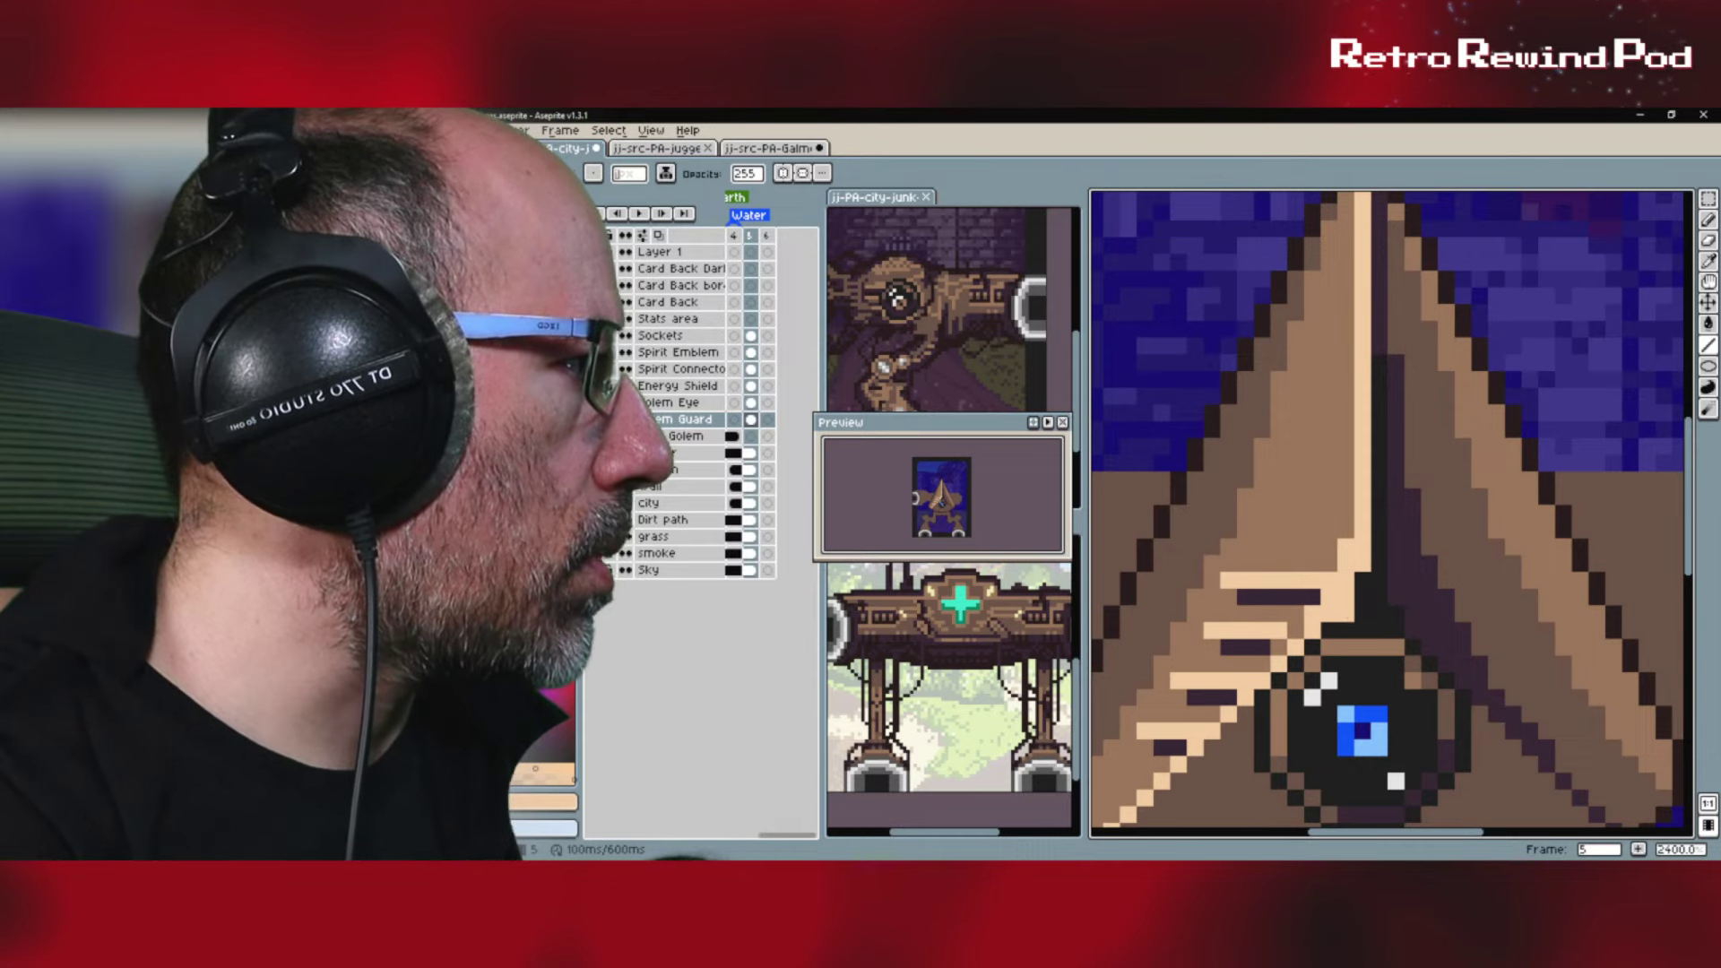
pyautogui.press('i')
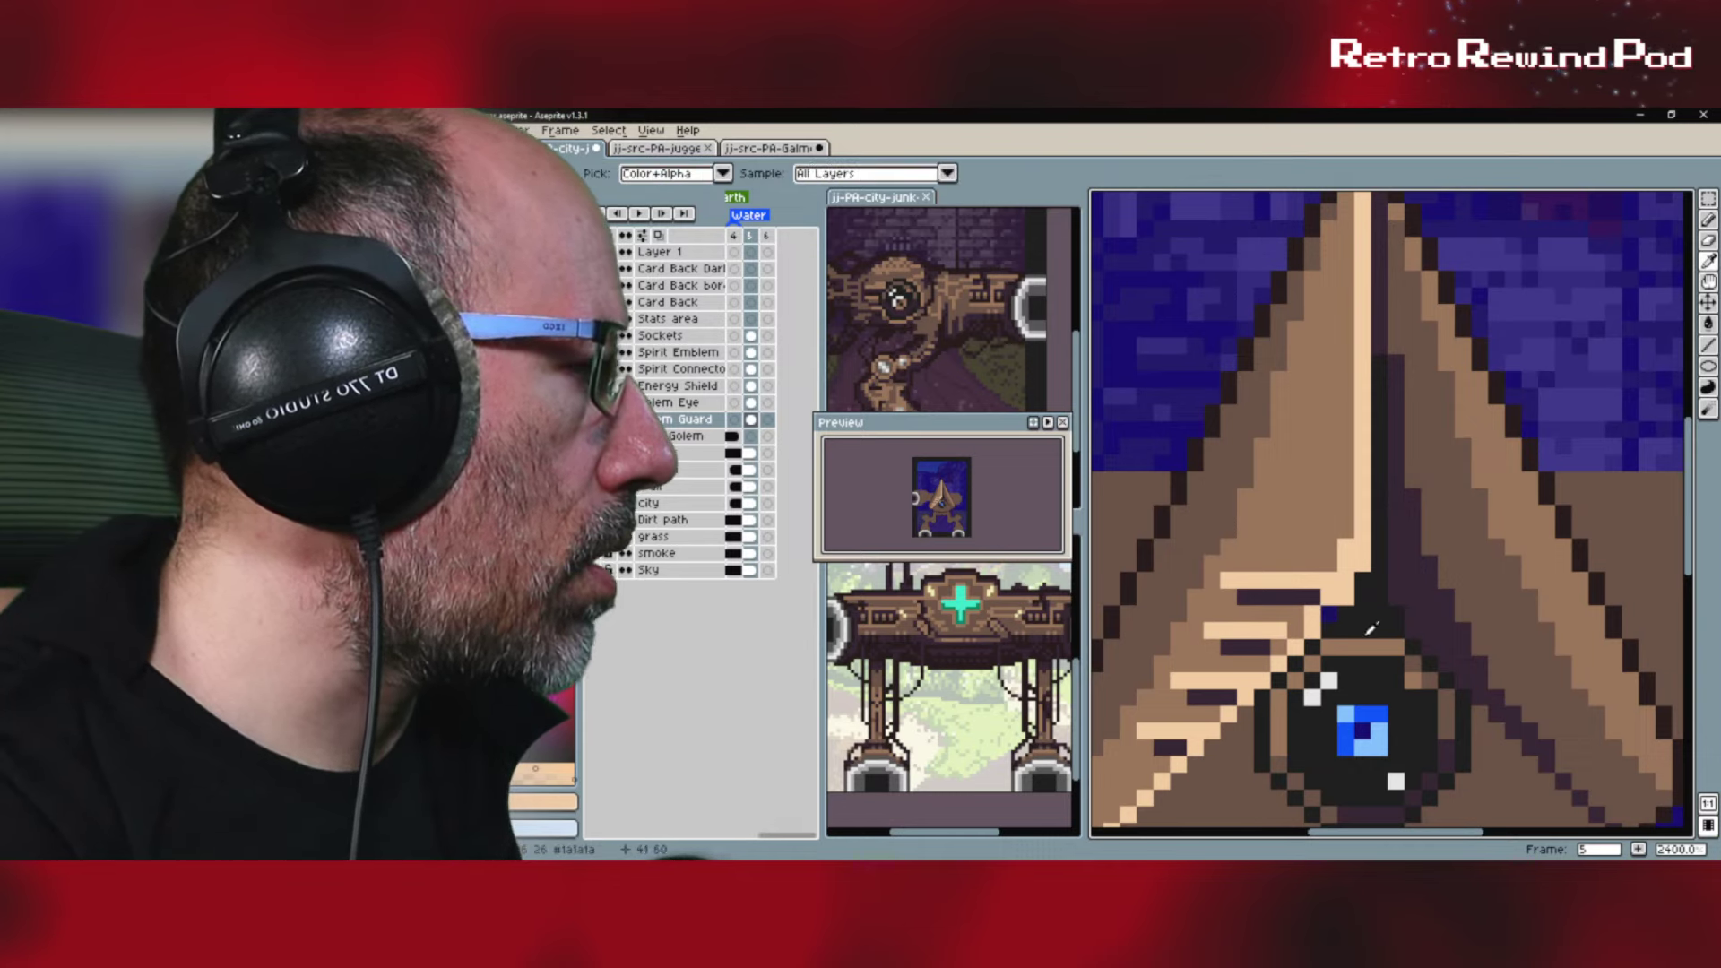
pyautogui.click(1364, 601)
pyautogui.press('b')
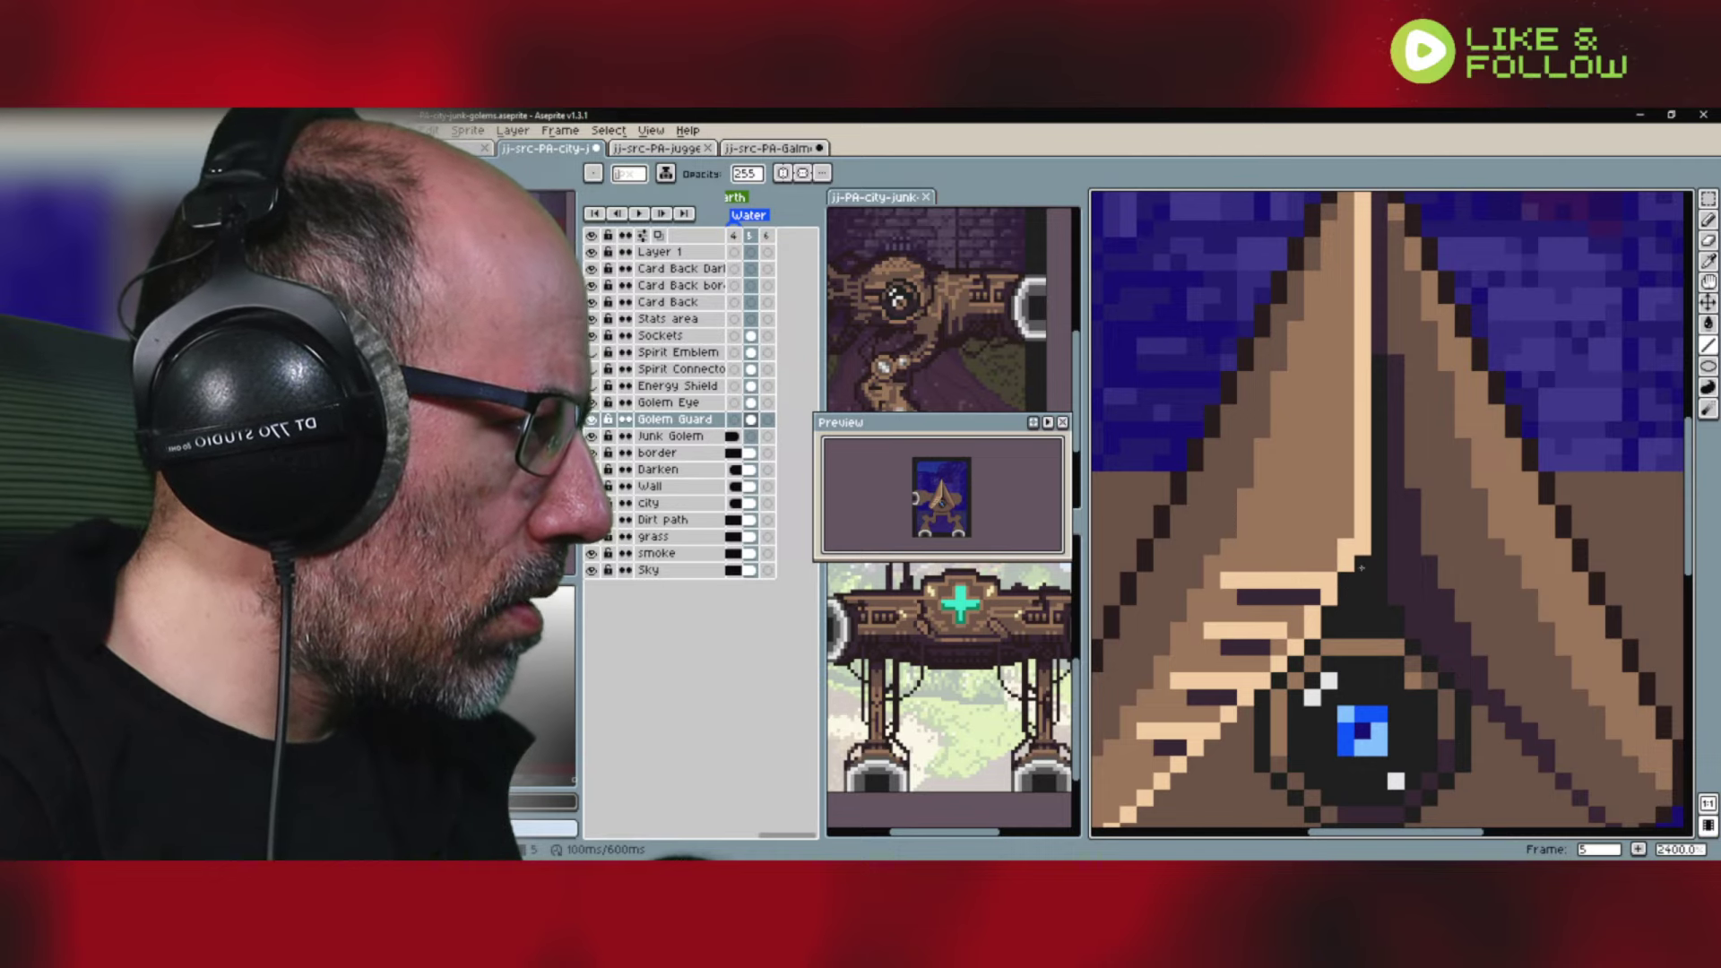
# Step: Extend the light tan highlight downward with a short vertical line at the foot of the guard's centre ridge
pyautogui.scroll(-6, 1360, 580)
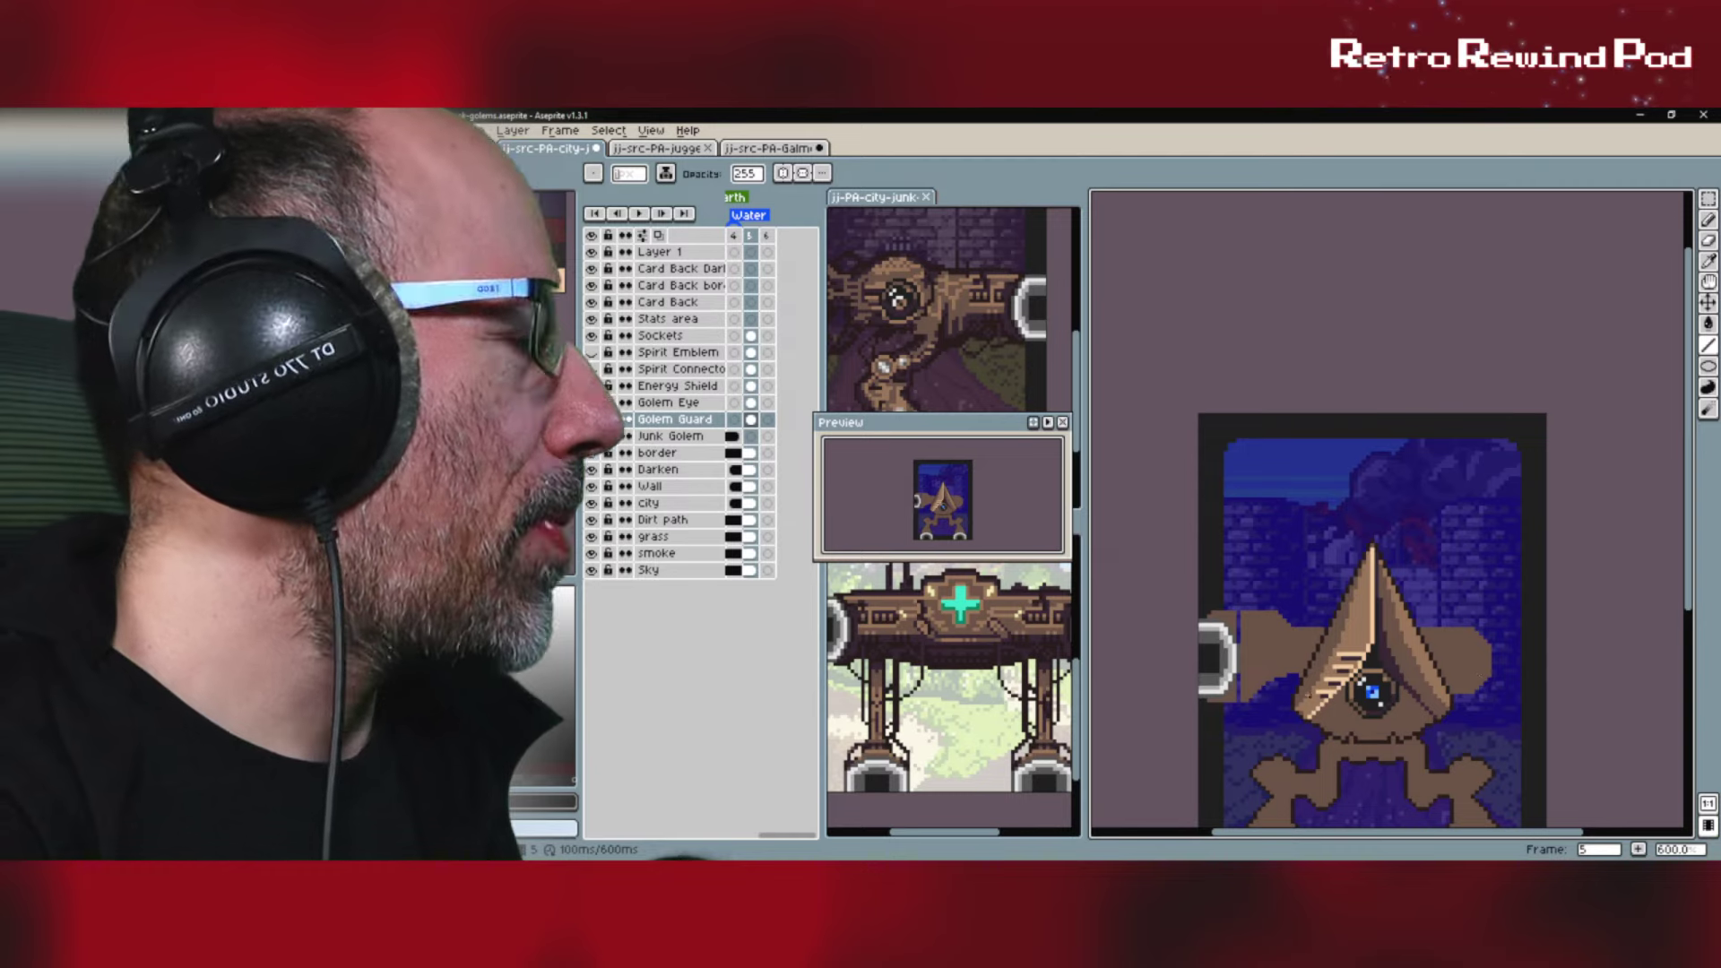
pyautogui.scroll(3, 1300, 762)
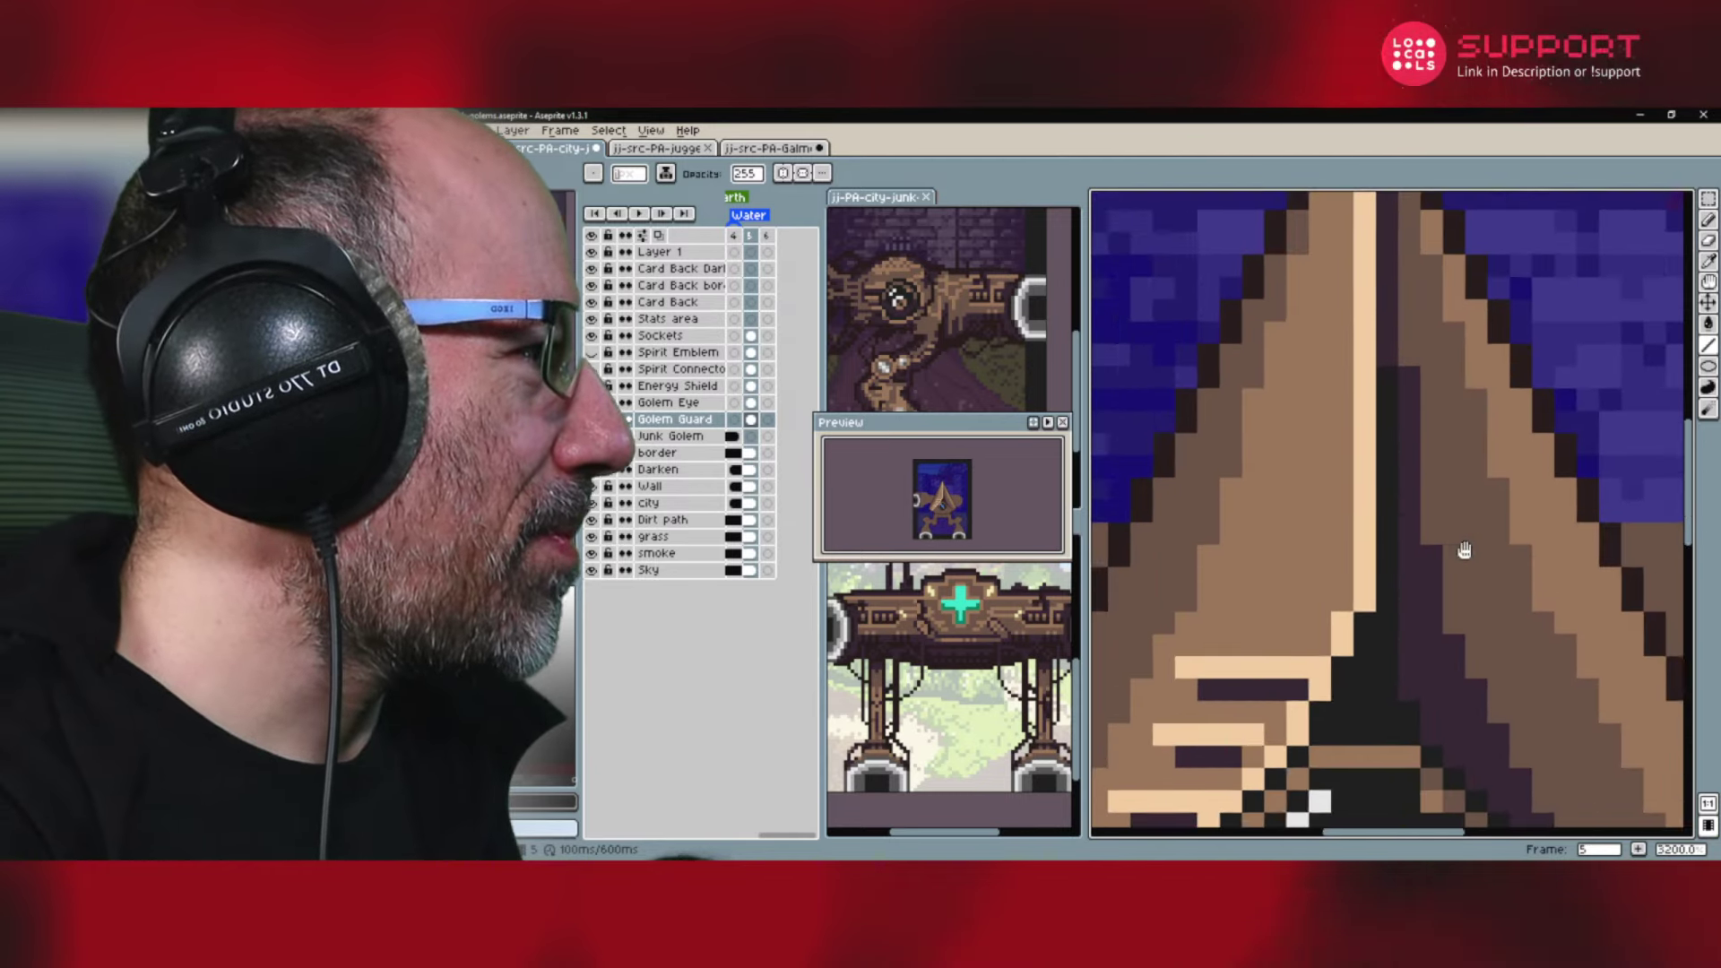
pyautogui.moveTo(1476, 580); pyautogui.dragTo(1351, 593)
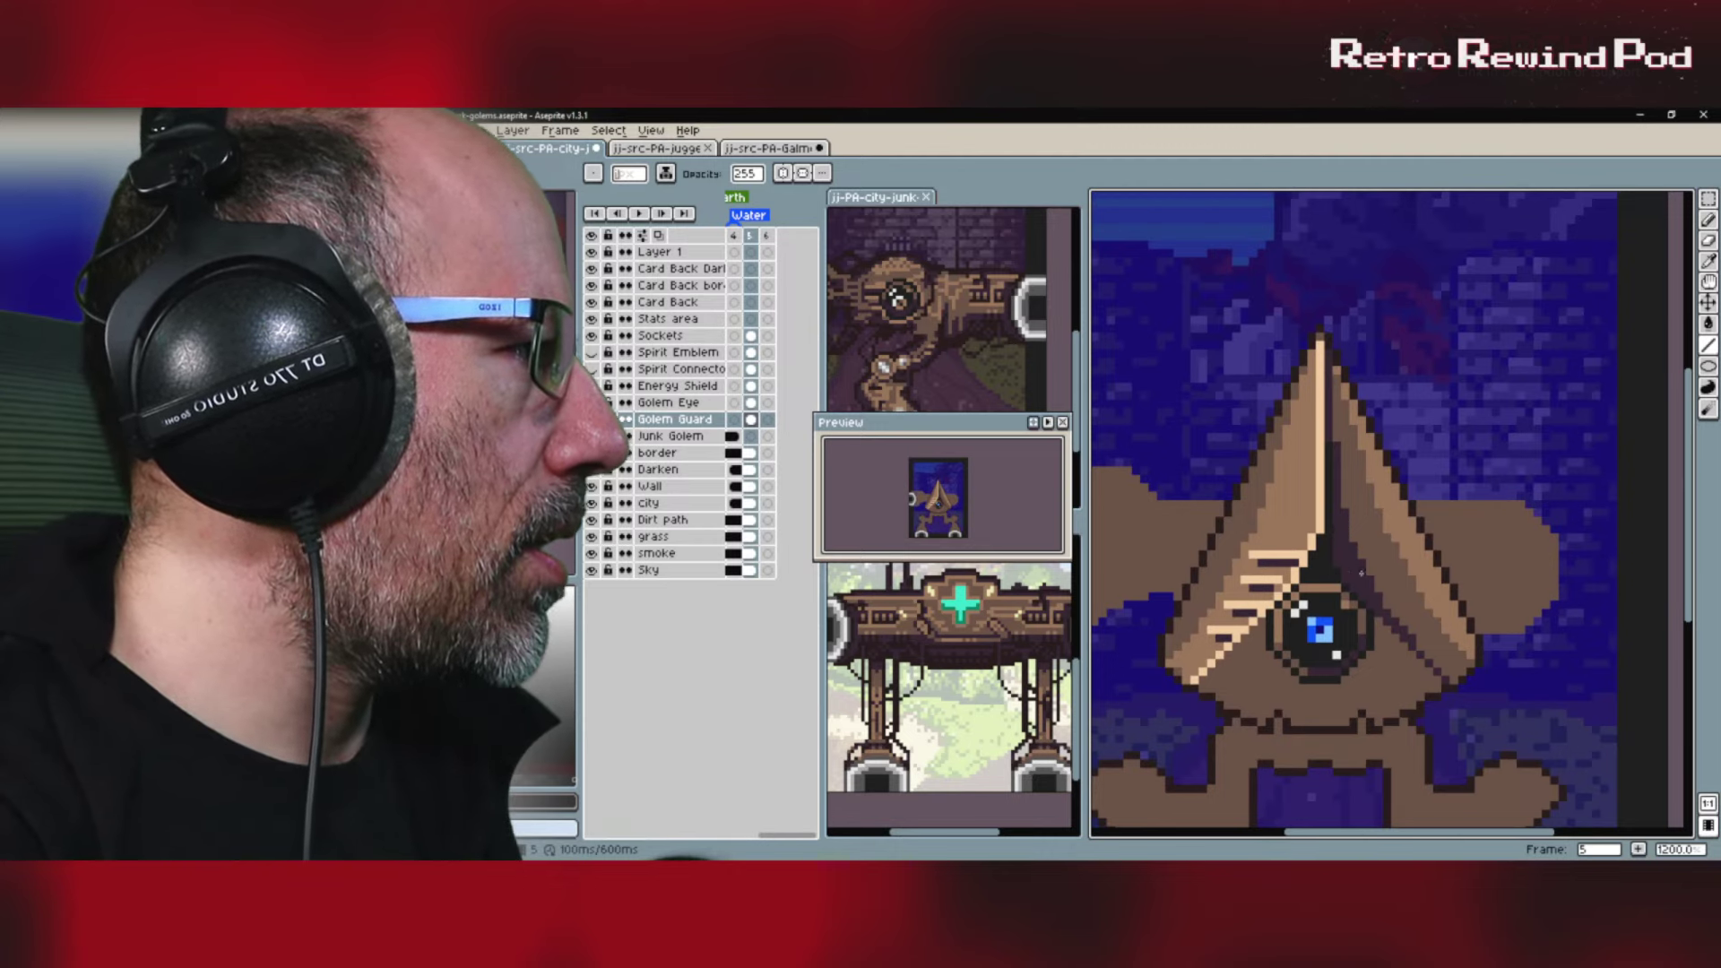
pyautogui.scroll(1, 1345, 574)
pyautogui.press('i')
pyautogui.press('b')
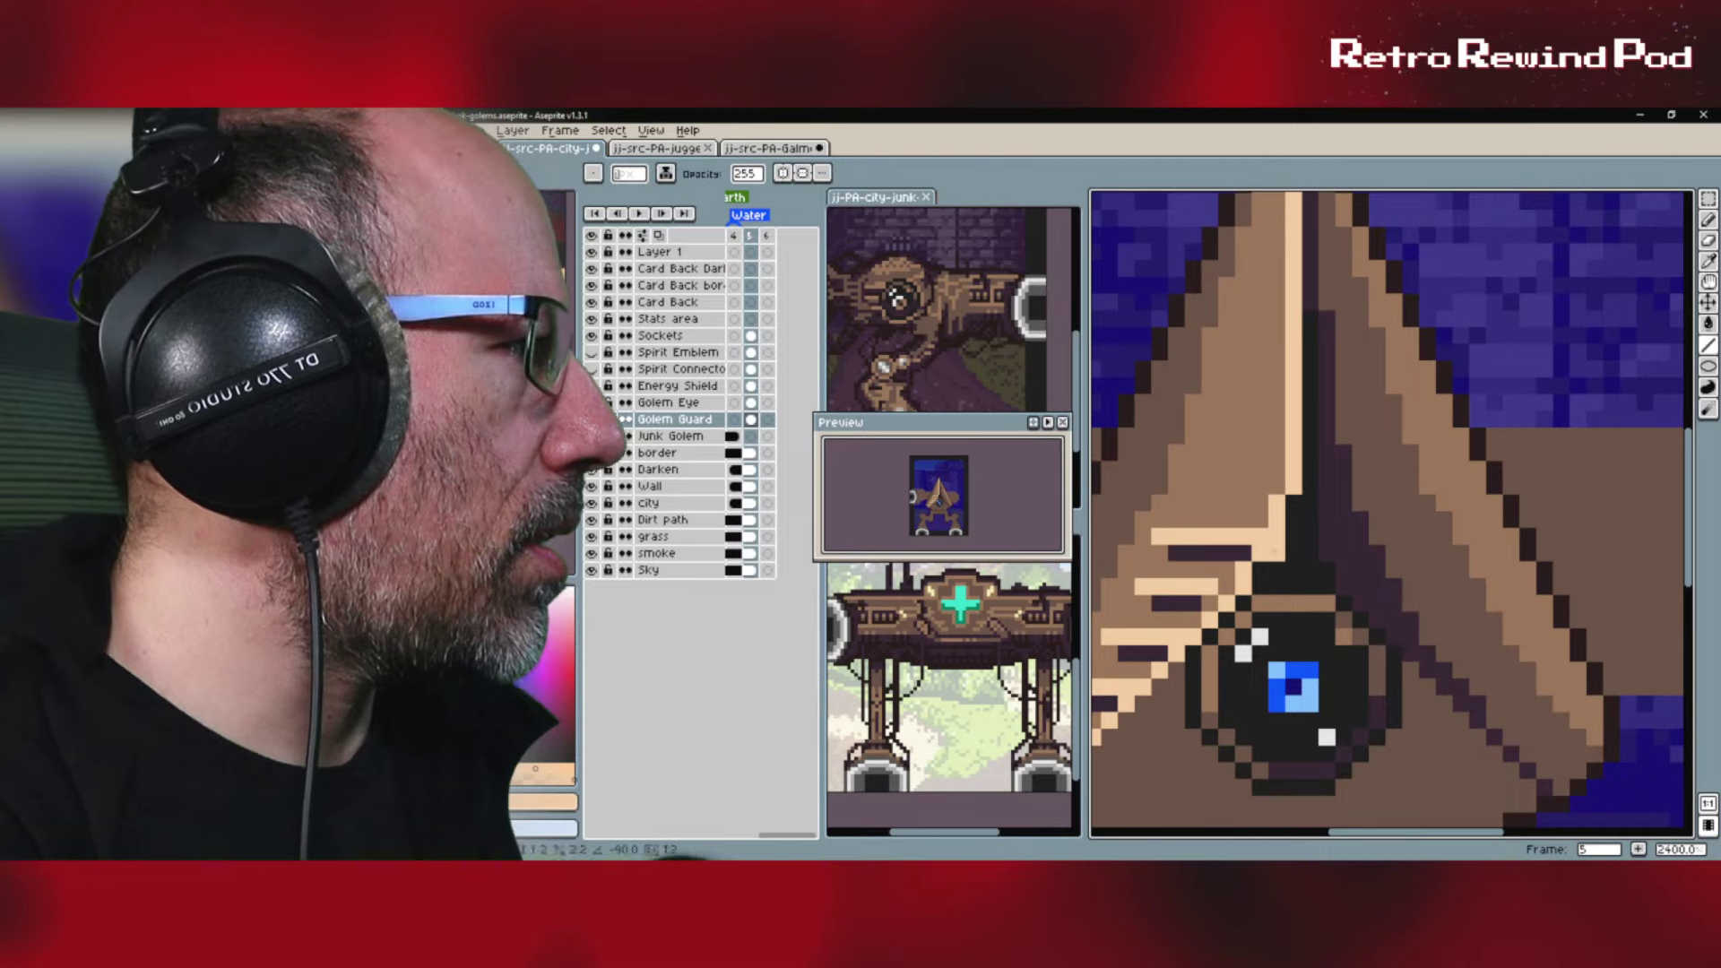
pyautogui.scroll(-5, 1471, 660)
pyautogui.scroll(2, 1486, 682)
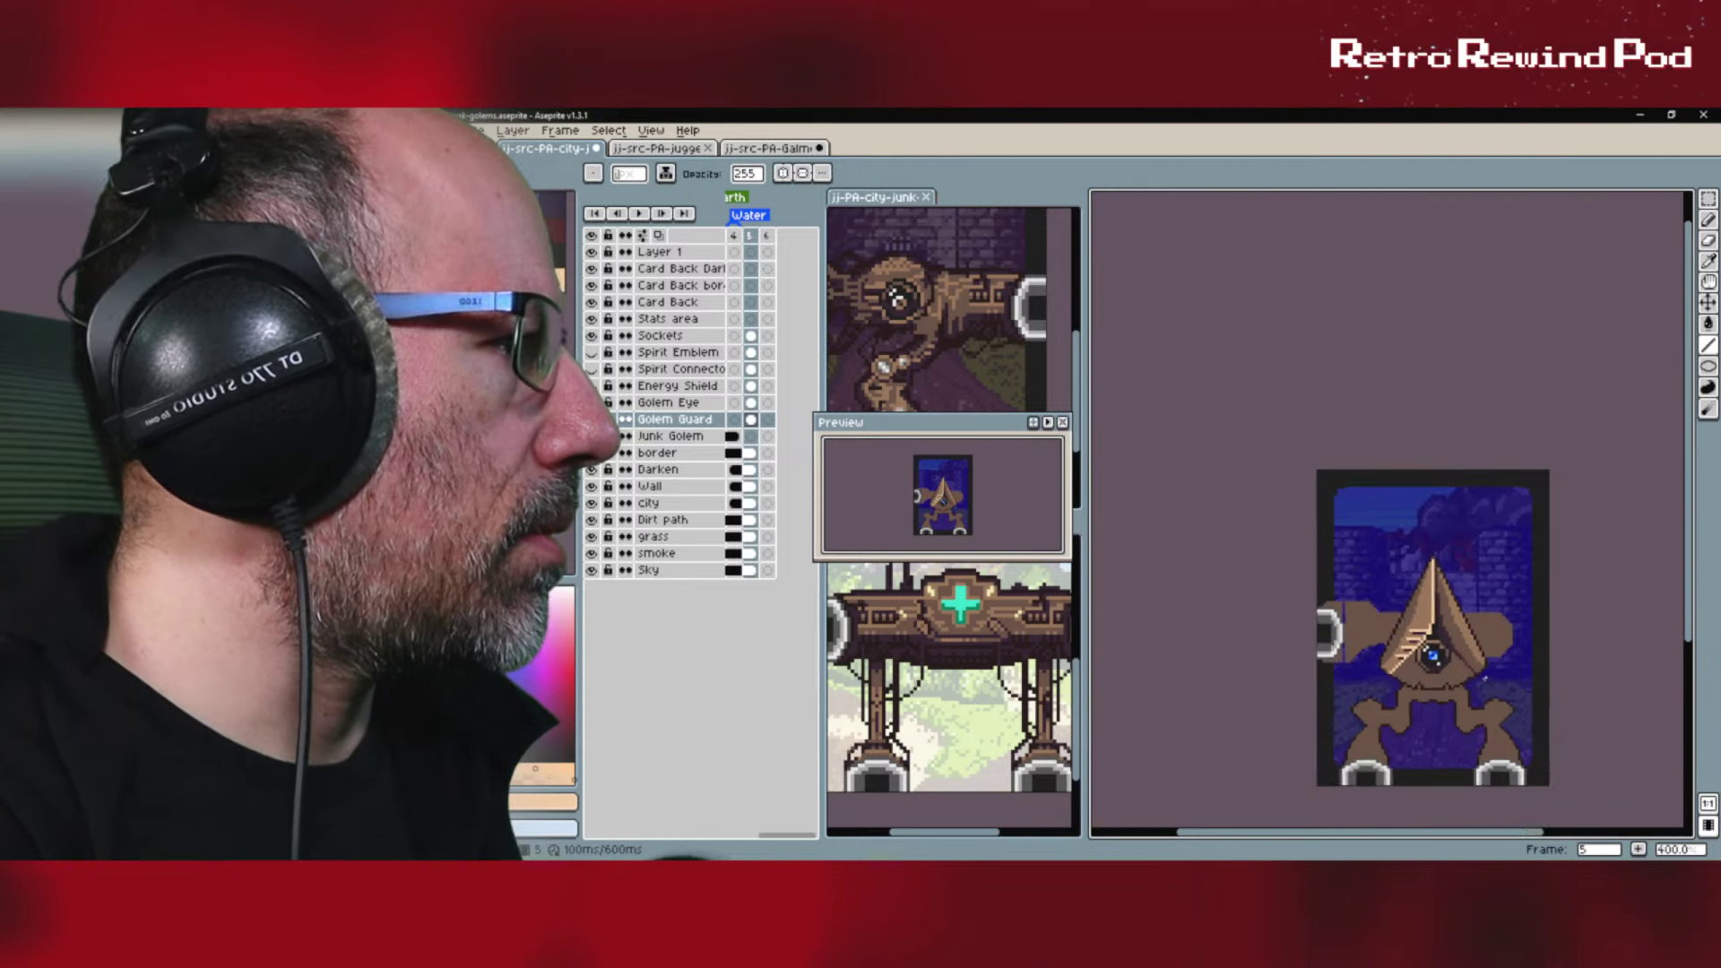
pyautogui.scroll(2, 1371, 635)
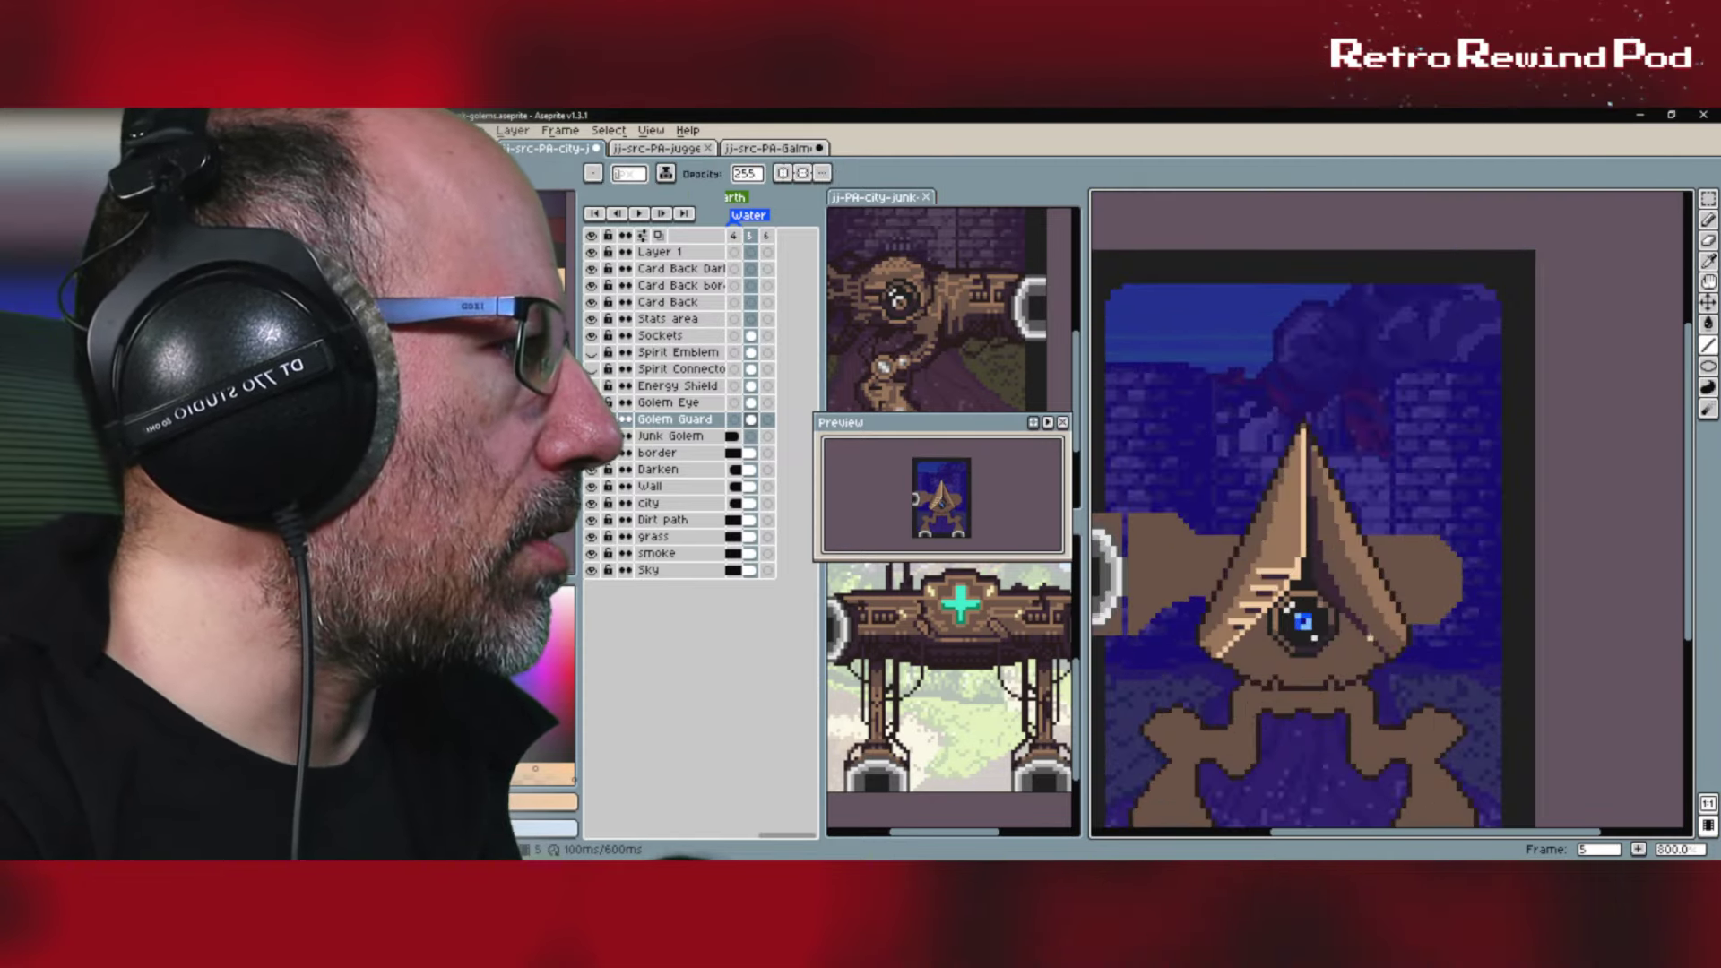
pyautogui.scroll(3, 1306, 574)
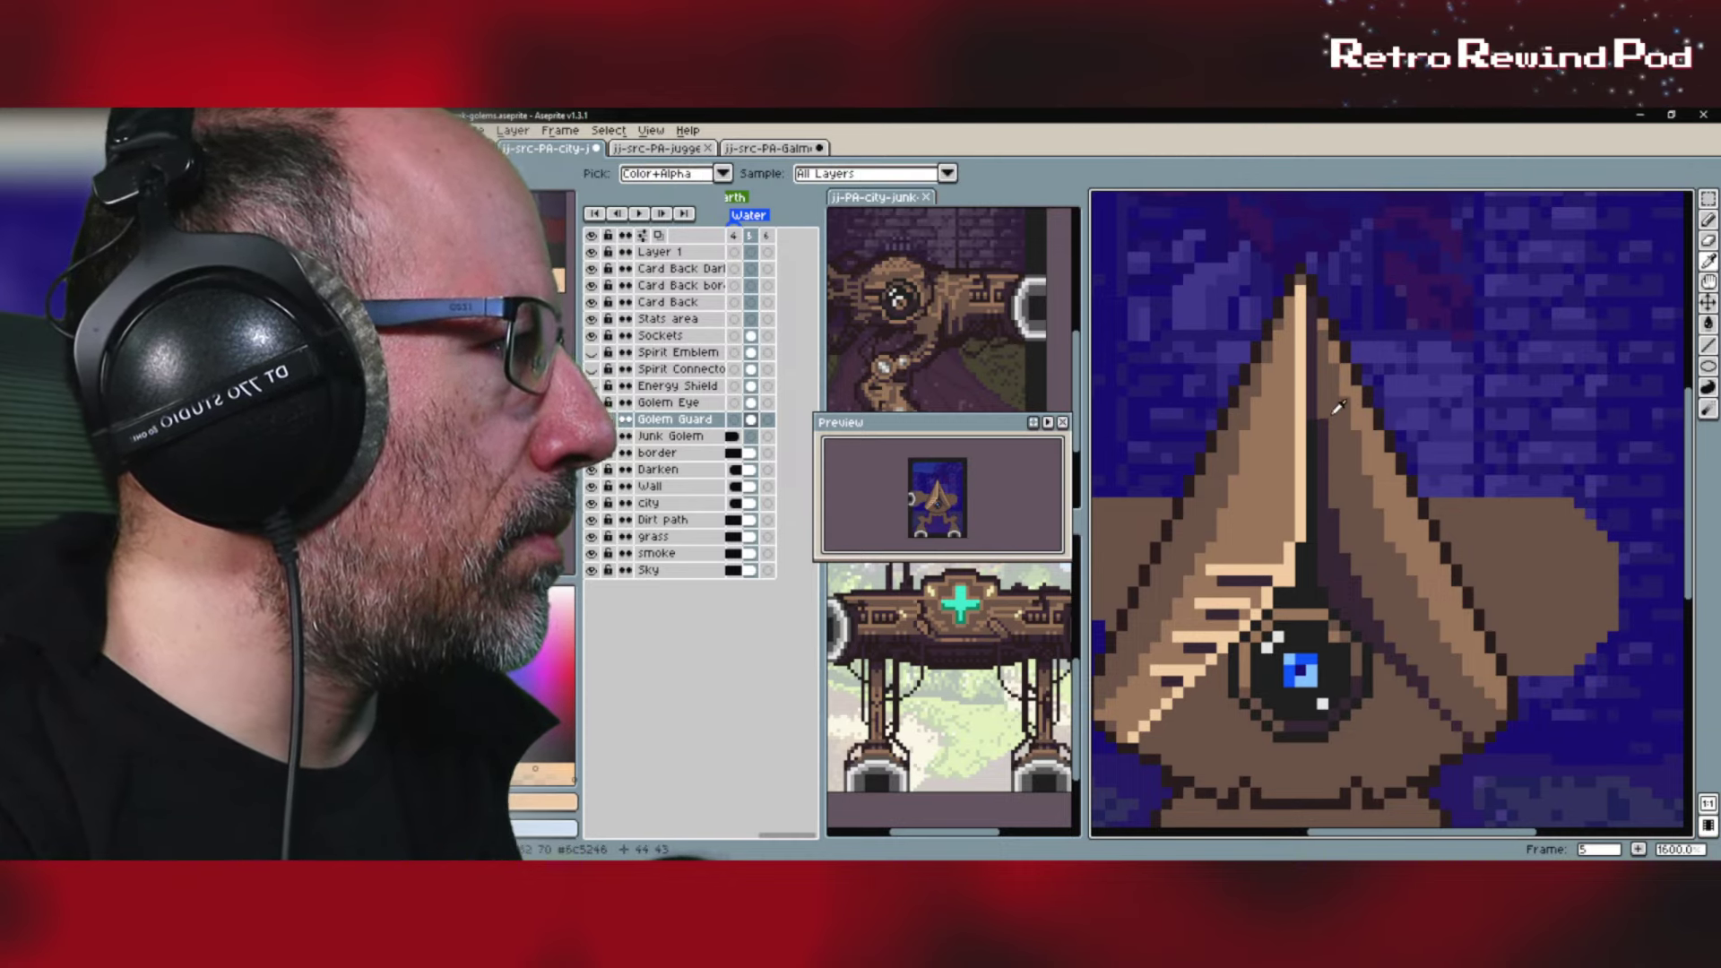
# Step: Repaint the upper part of the dark purple shadow beside the centre ridge in the guard's mid-brown
pyautogui.keyDown('alt'); pyautogui.click(1320, 475); pyautogui.keyUp('alt')
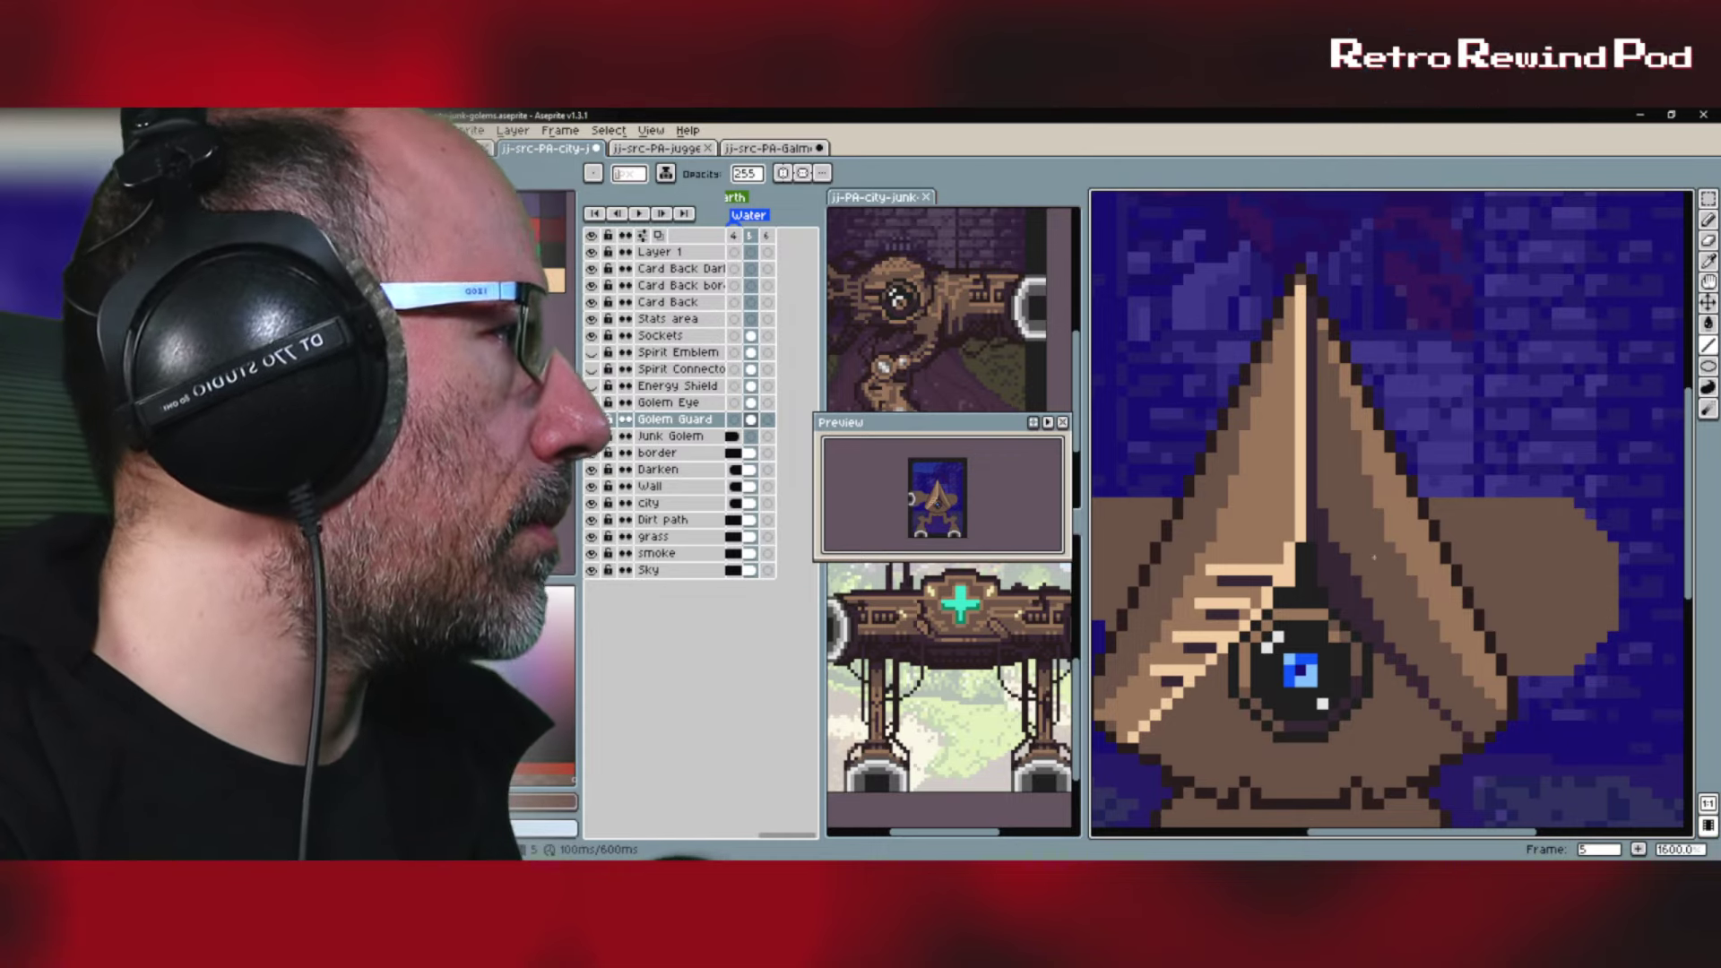
pyautogui.scroll(-4, 1325, 511)
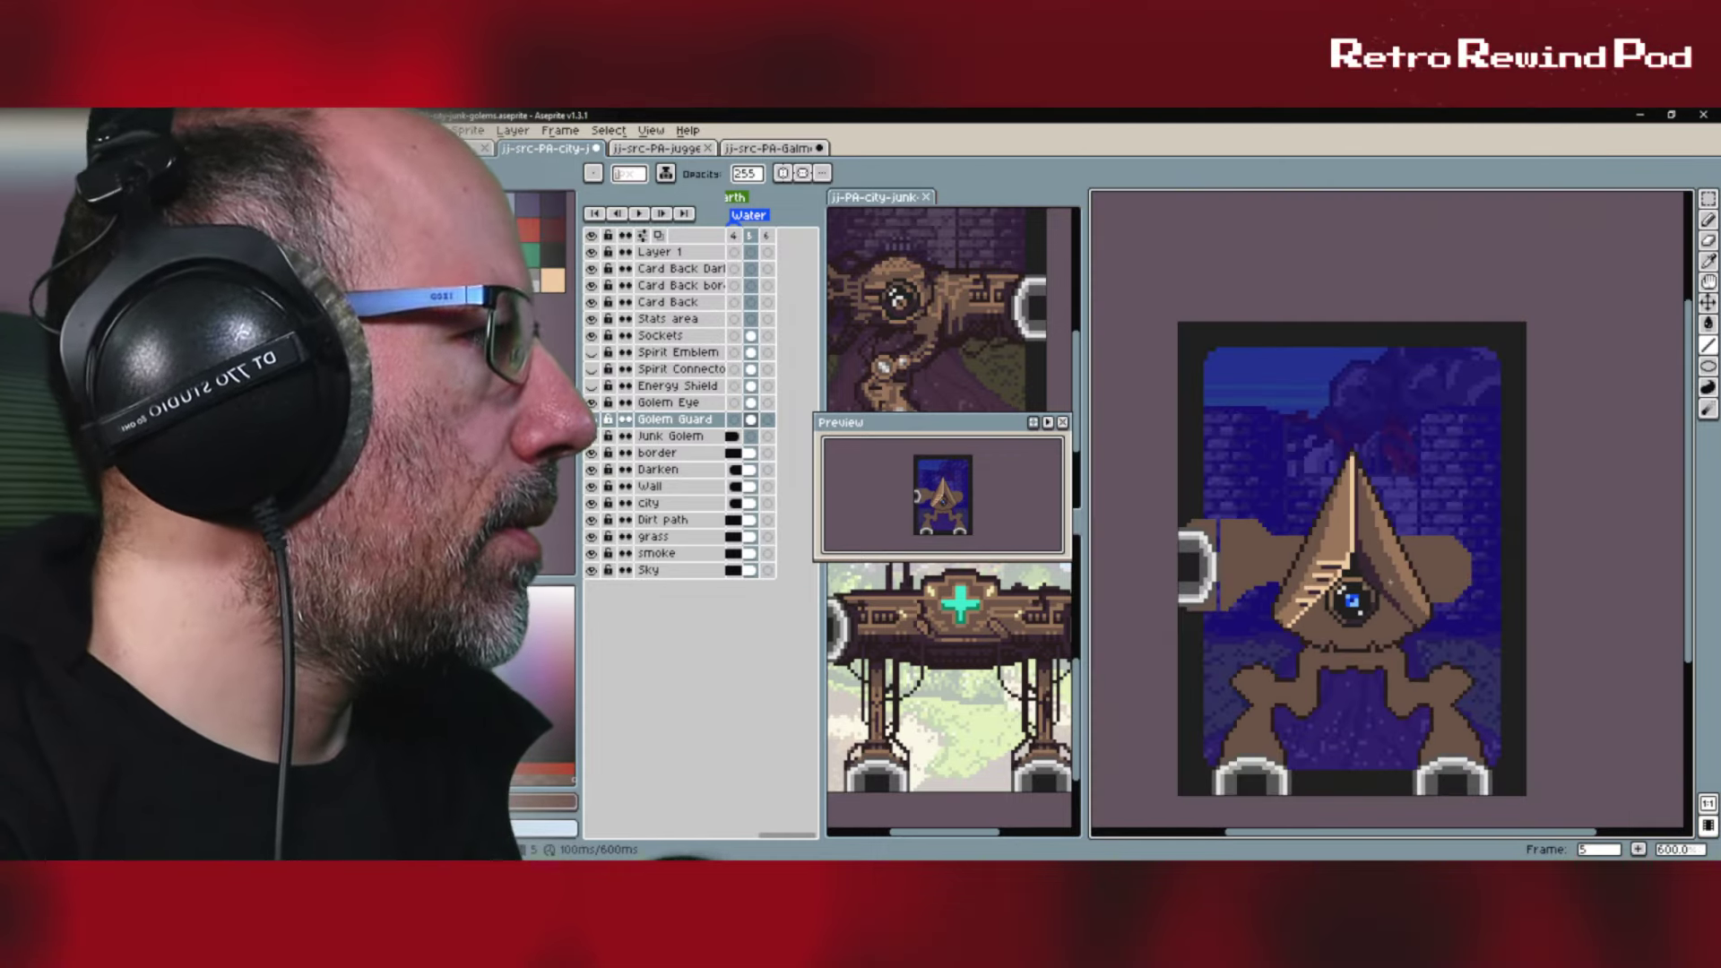
pyautogui.scroll(5, 1364, 561)
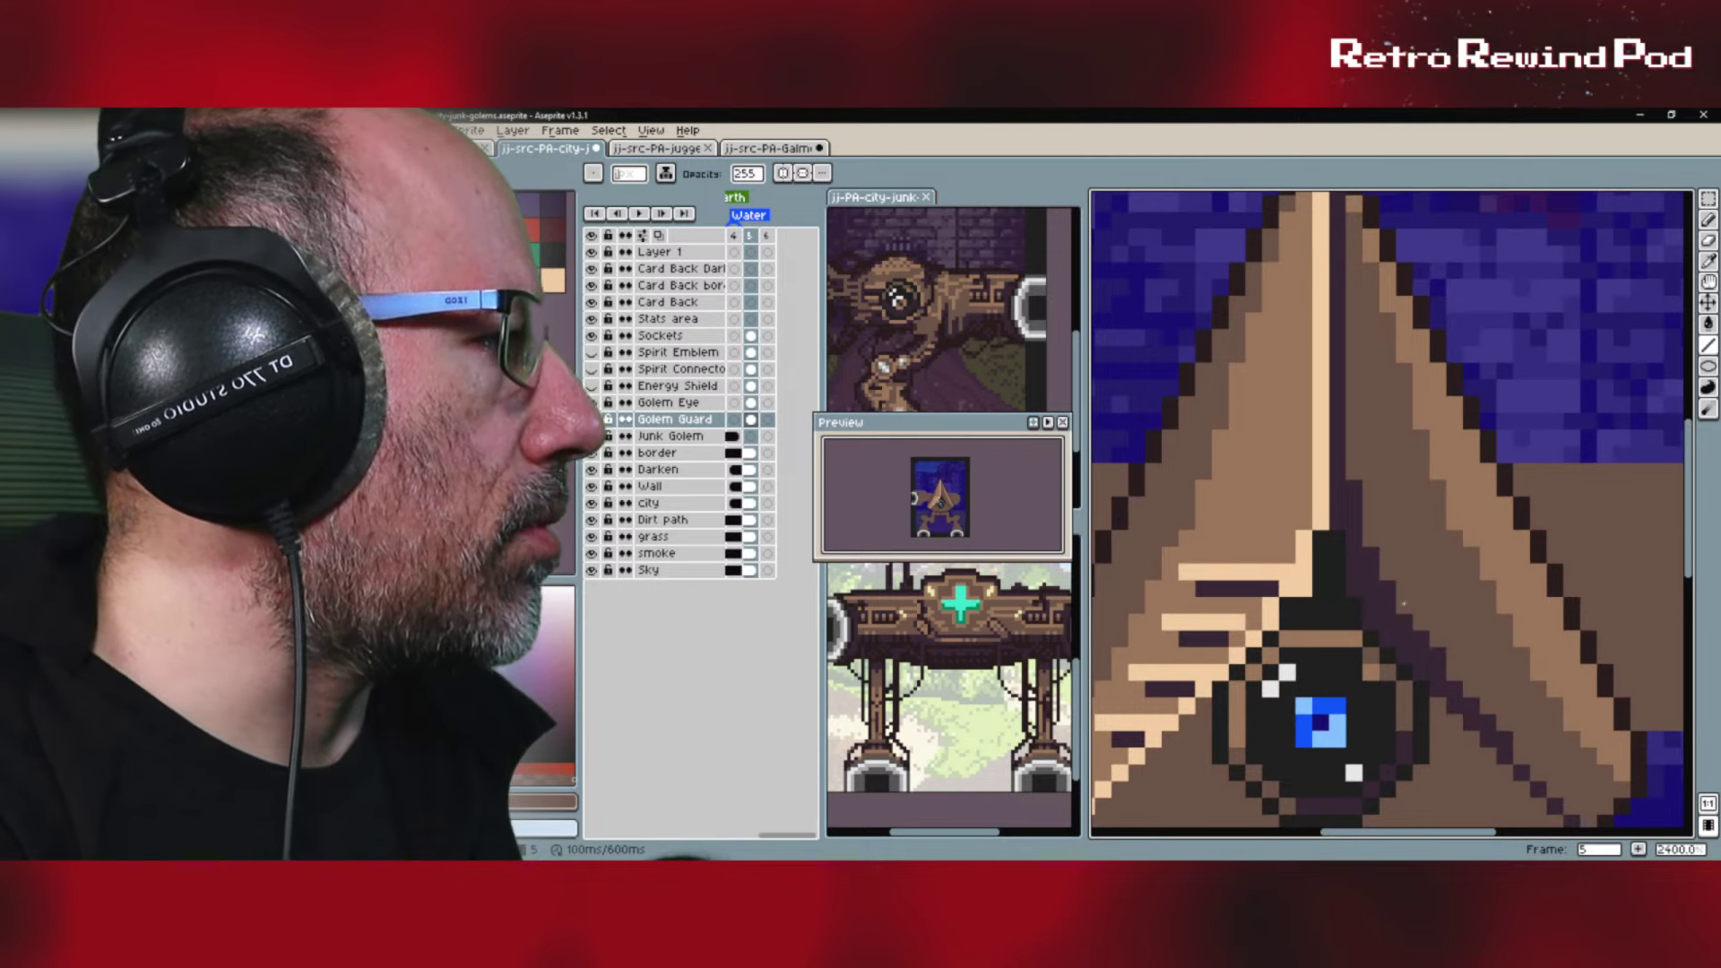
pyautogui.scroll(-4, 1404, 602)
pyautogui.scroll(4, 1445, 588)
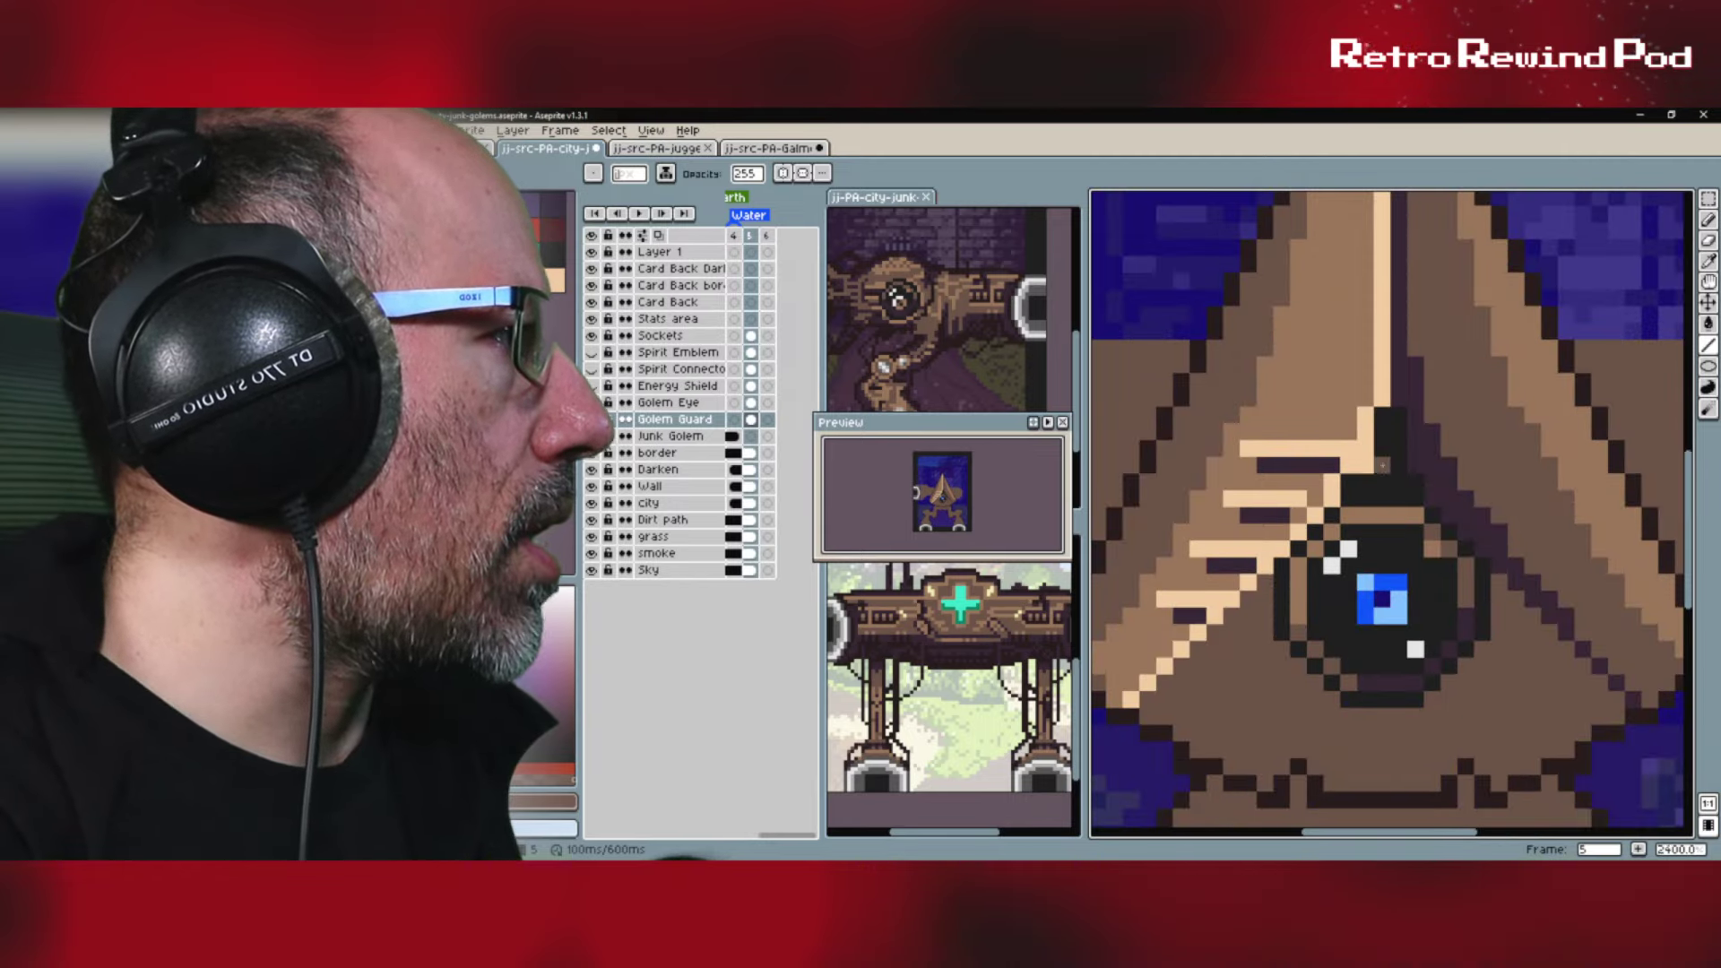
pyautogui.keyDown('alt'); pyautogui.click(1385, 399); pyautogui.keyUp('alt')
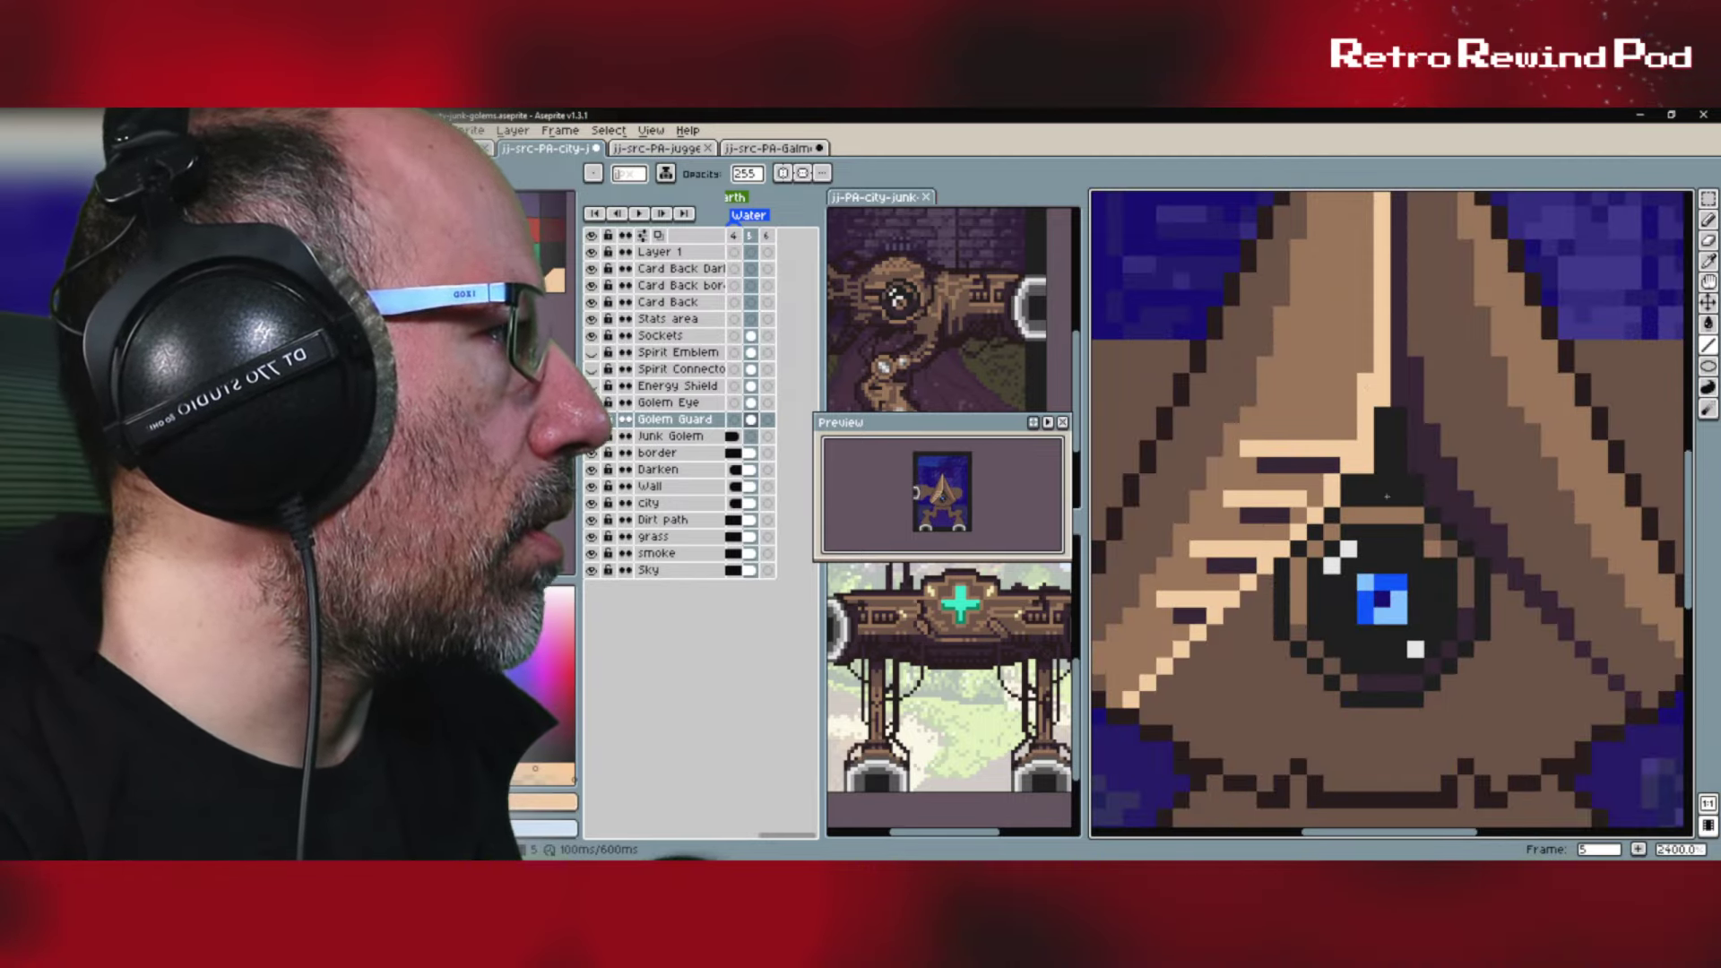
pyautogui.scroll(-4, 1433, 367)
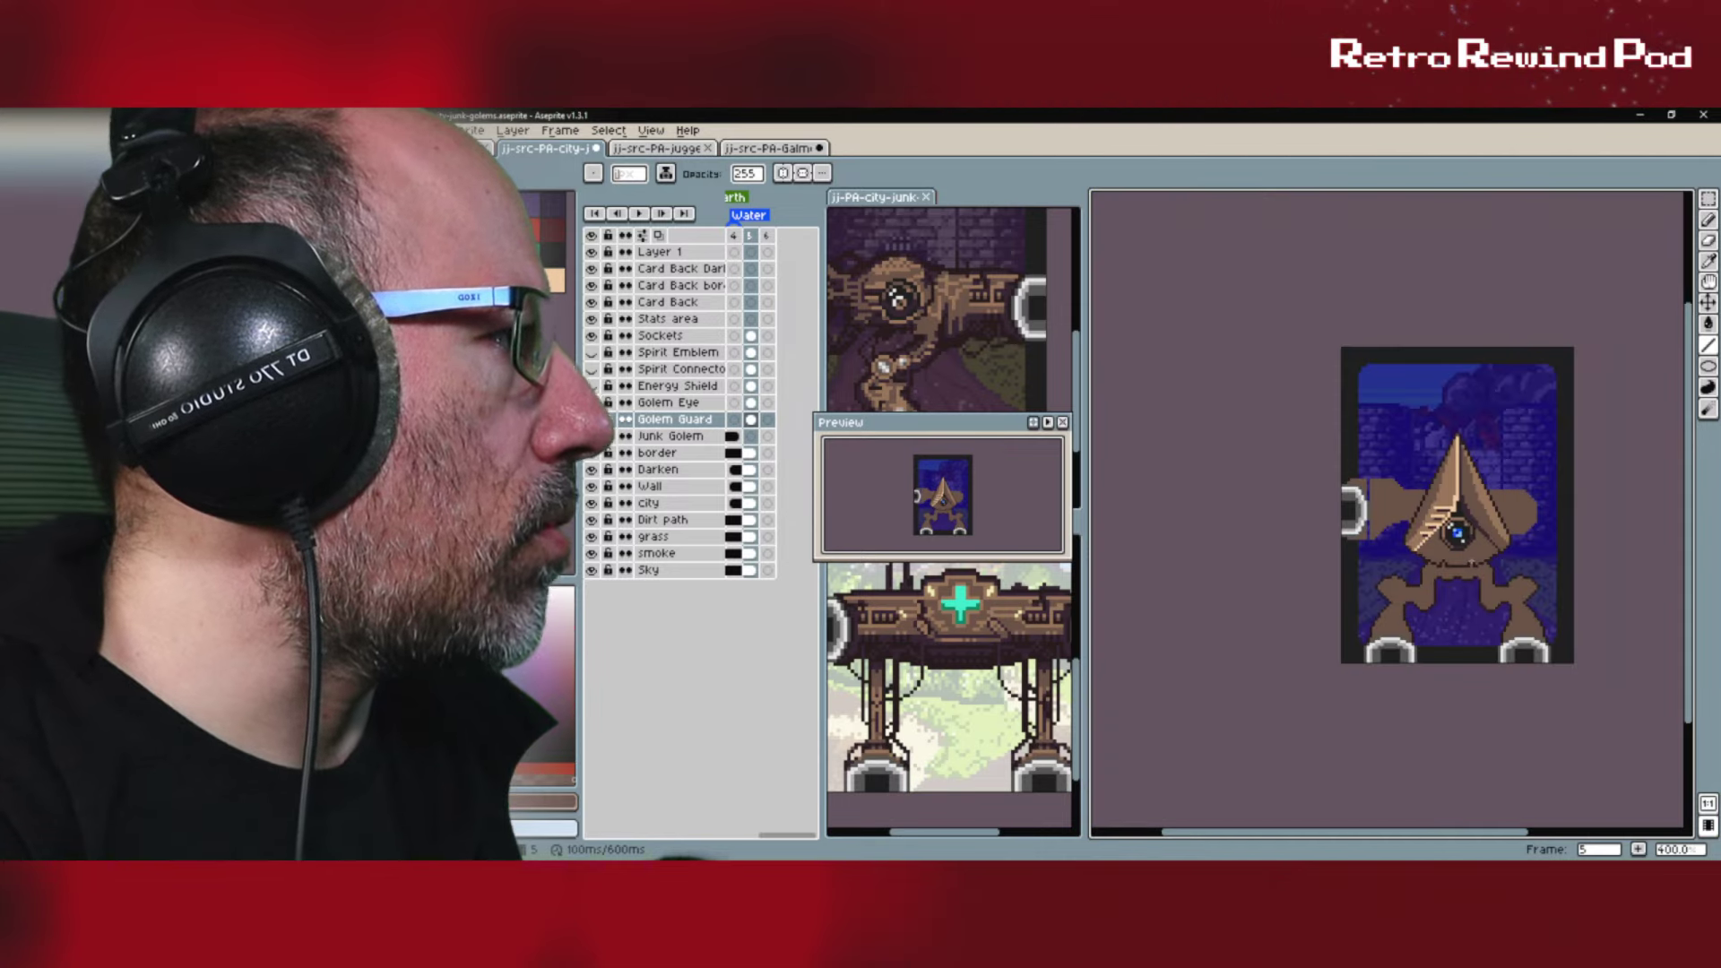
pyautogui.scroll(5, 1490, 535)
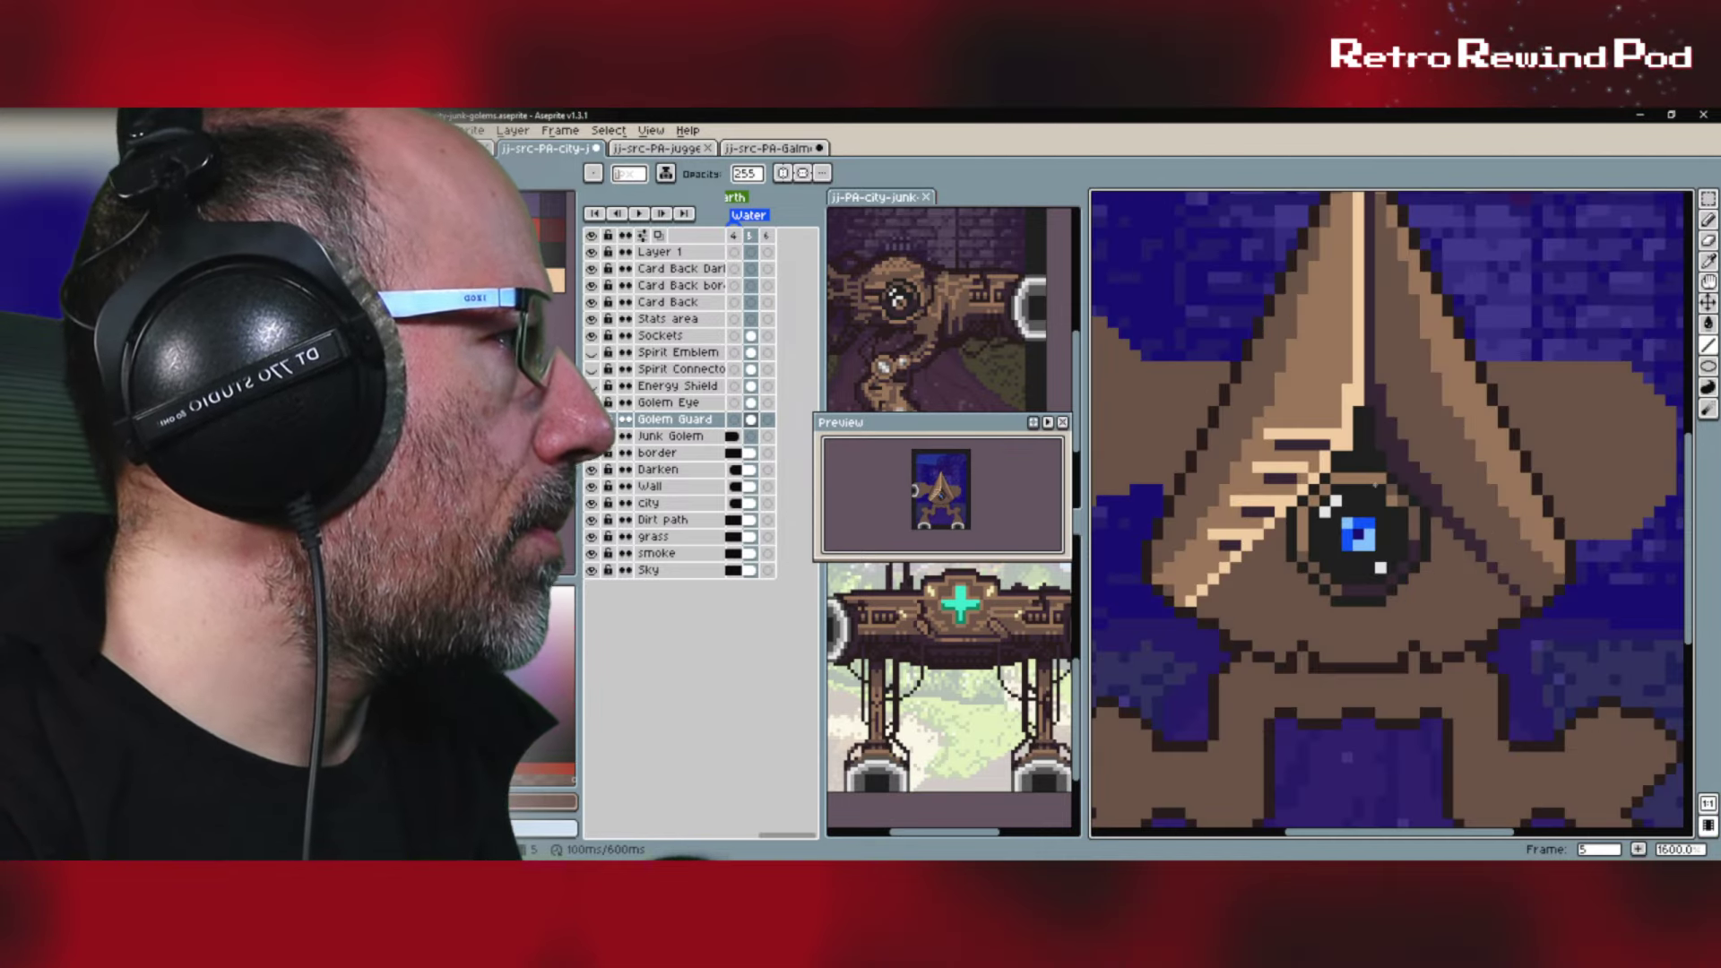
pyautogui.keyDown('alt'); pyautogui.click(1349, 432); pyautogui.keyUp('alt')
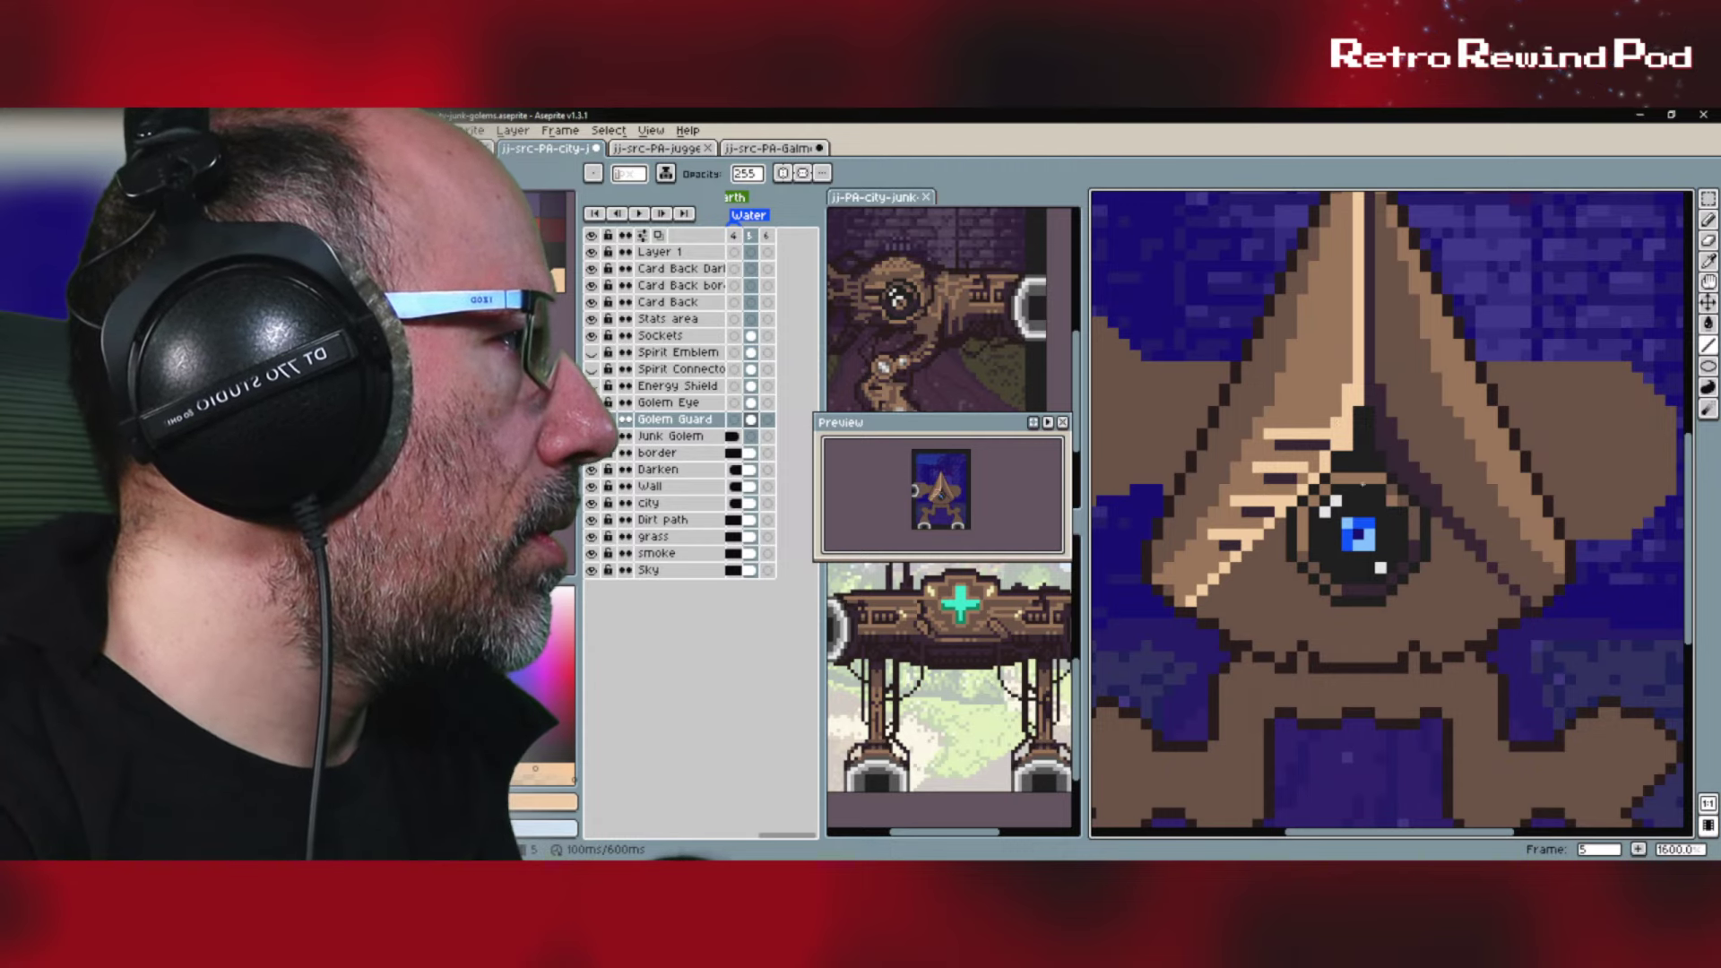
pyautogui.keyDown('alt'); pyautogui.click(1313, 458); pyautogui.keyUp('alt')
pyautogui.click(1314, 612)
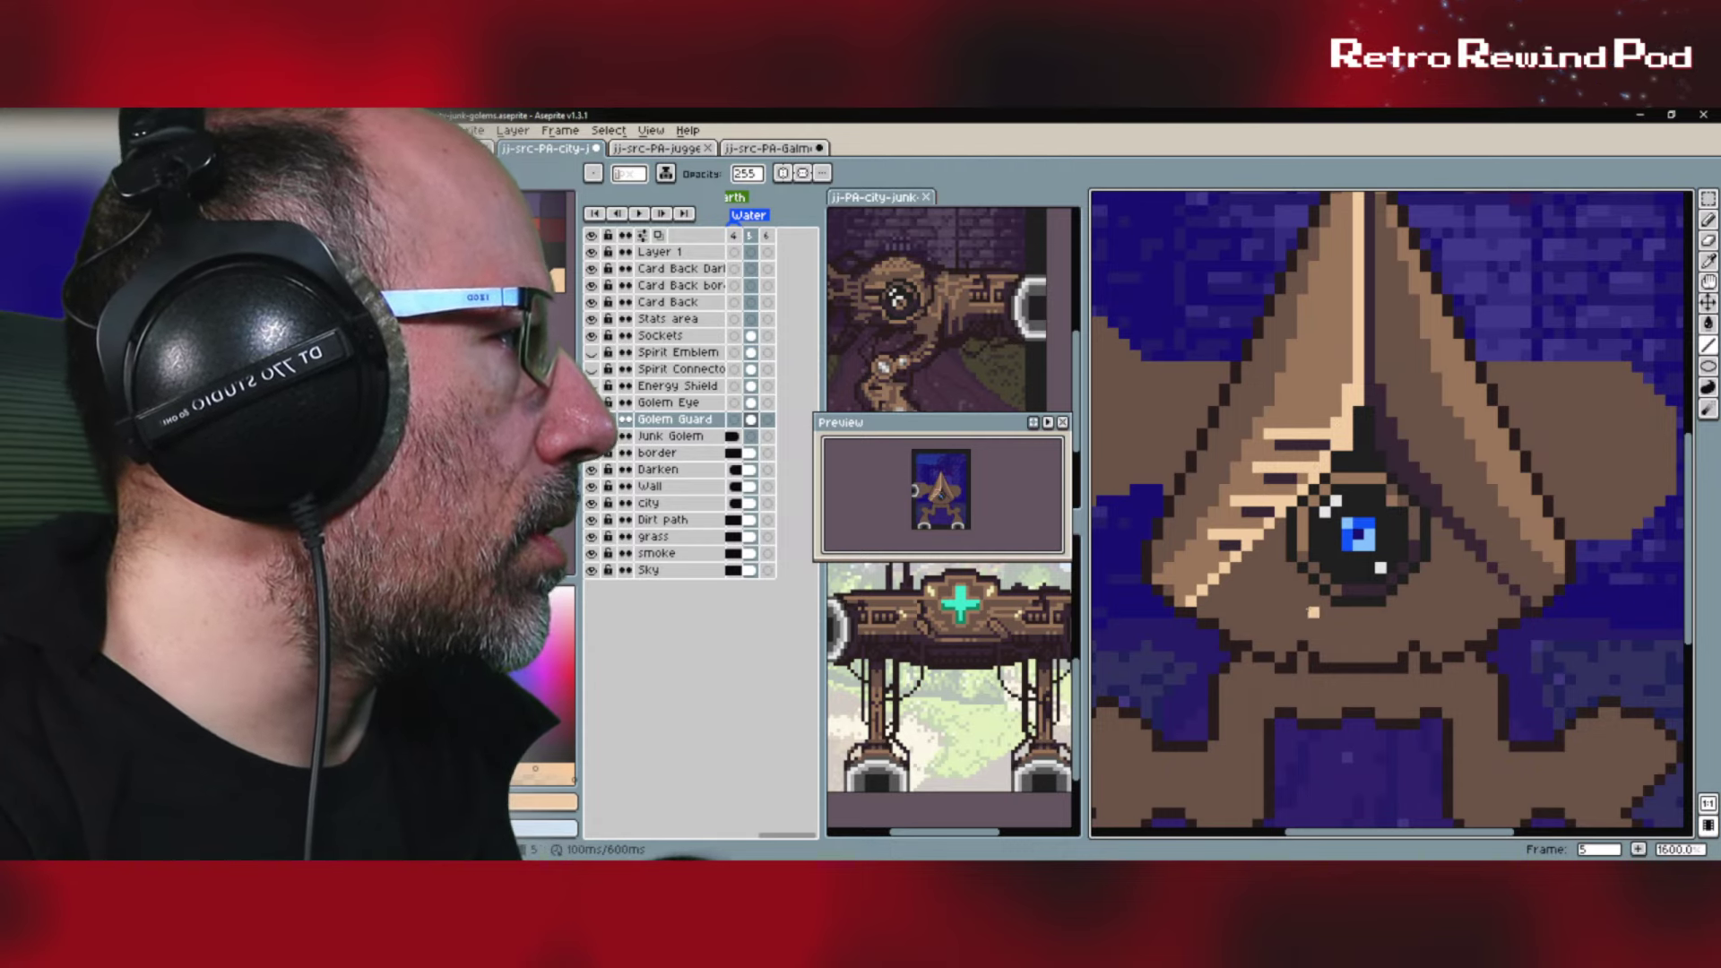
pyautogui.keyDown('alt'); pyautogui.click(1313, 484); pyautogui.keyUp('alt')
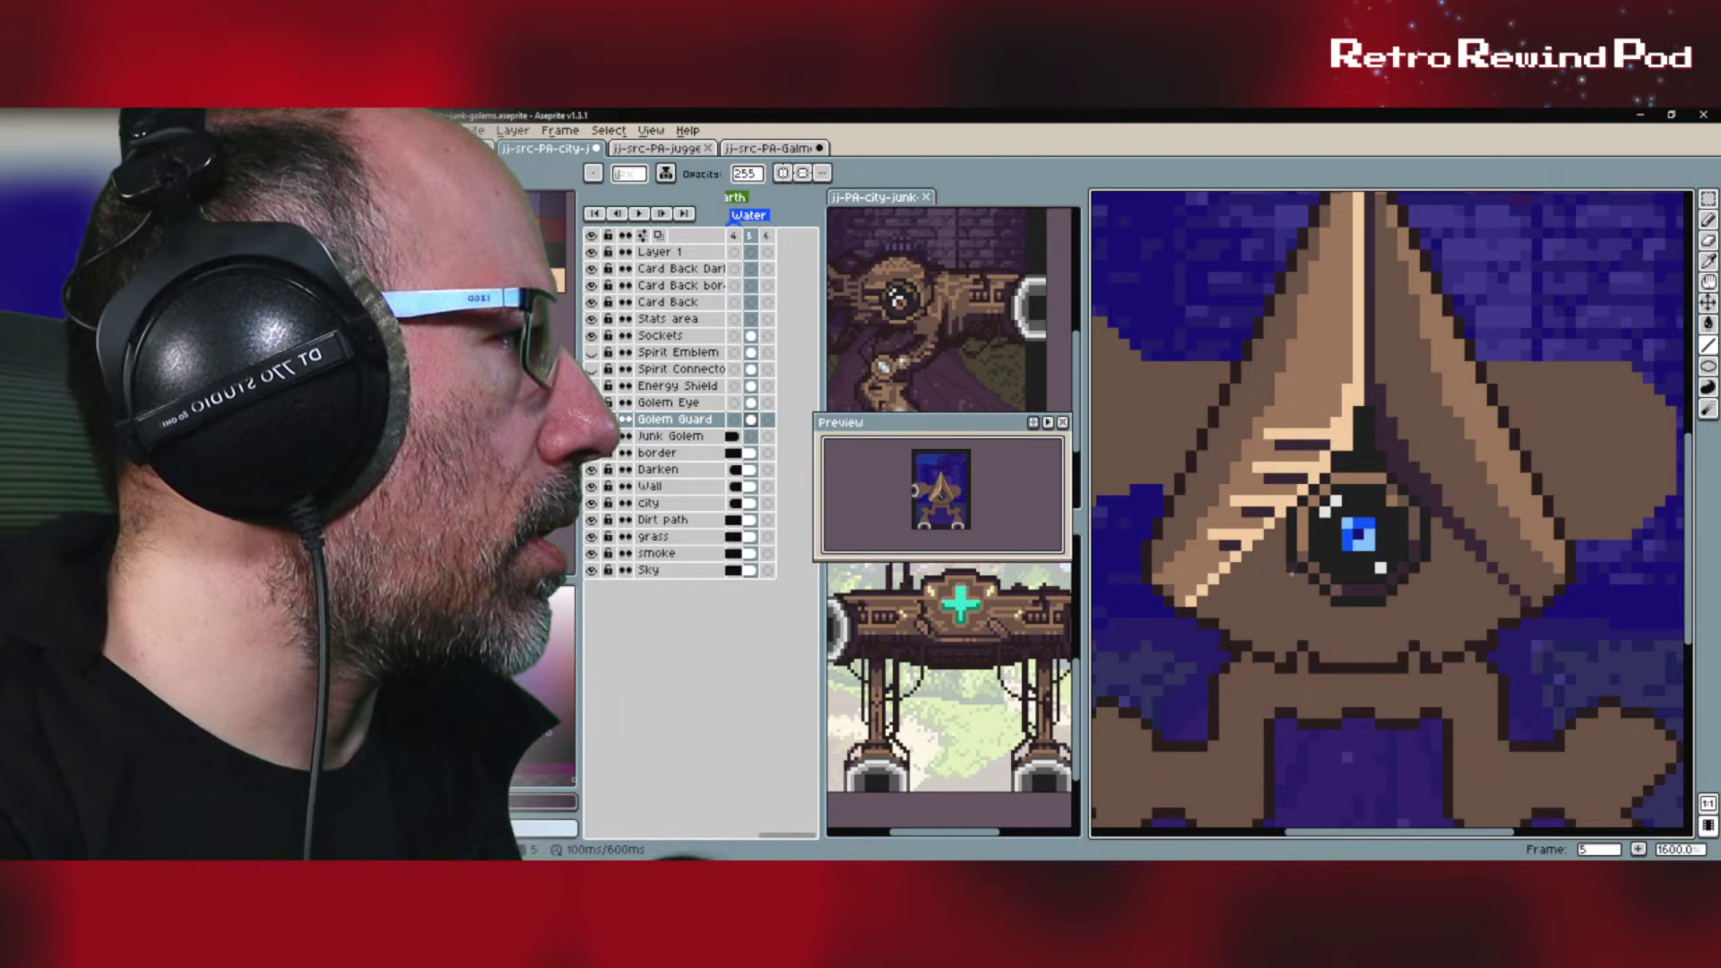
# Step: Examine the guard's shading around the eye, comparing it within the whole card and up close
pyautogui.scroll(-4, 1292, 572)
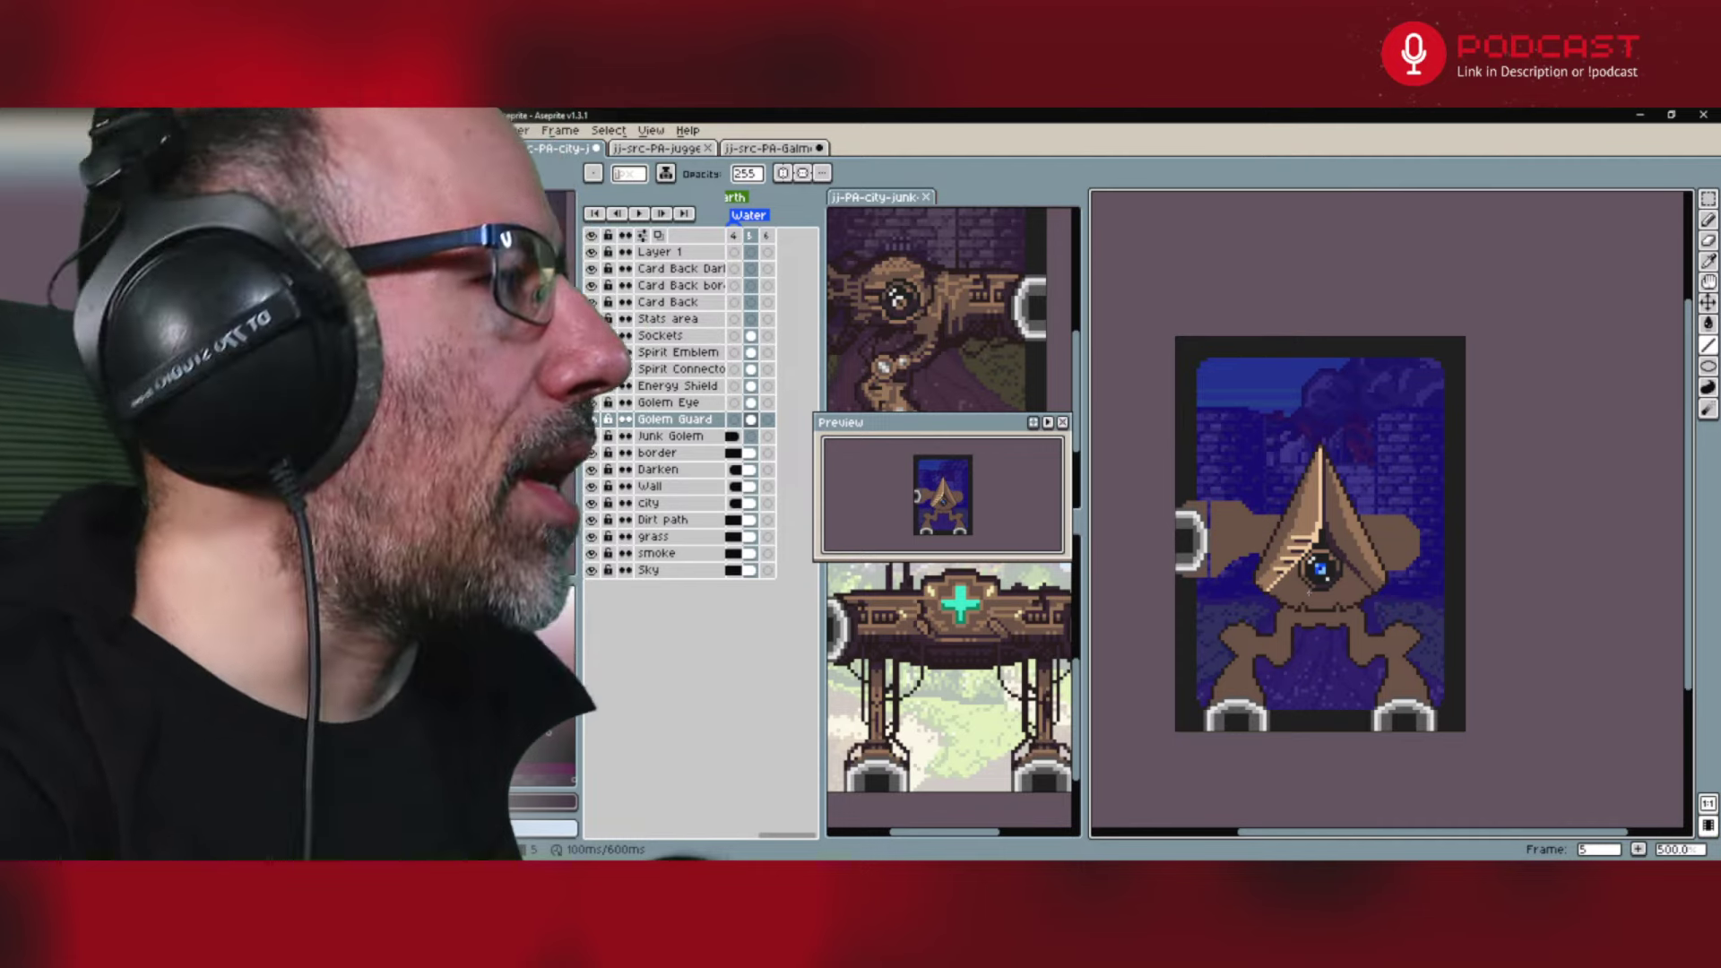
pyautogui.scroll(6, 1264, 596)
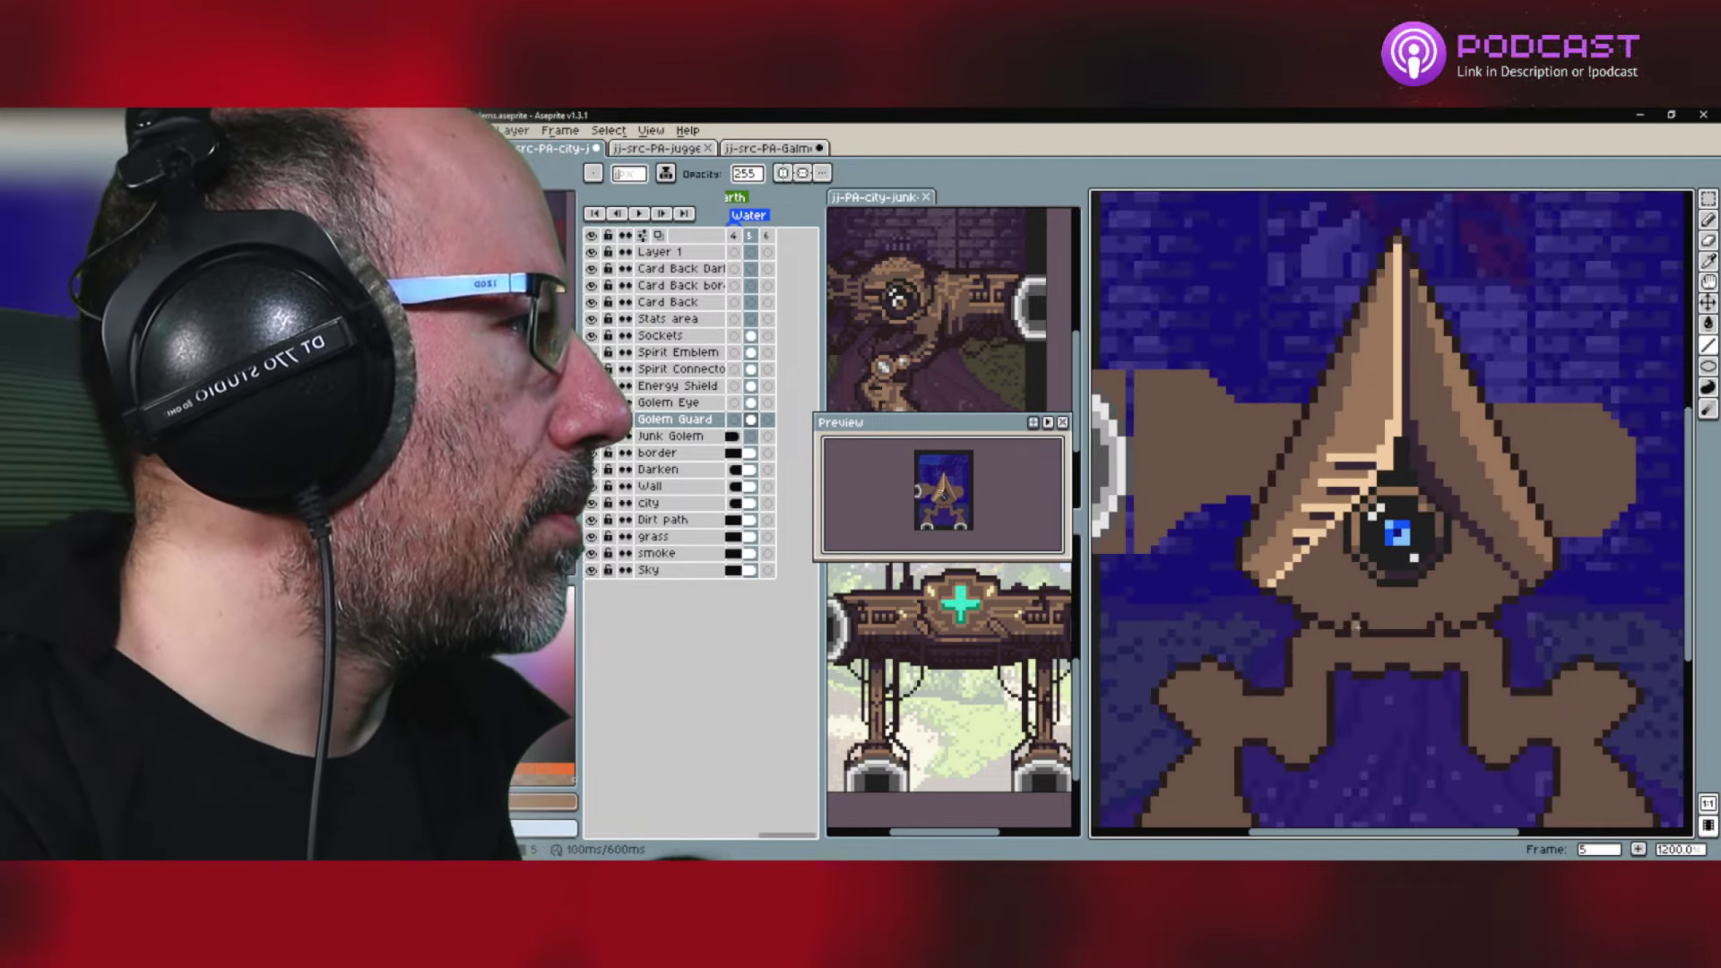
pyautogui.scroll(-4, 1358, 626)
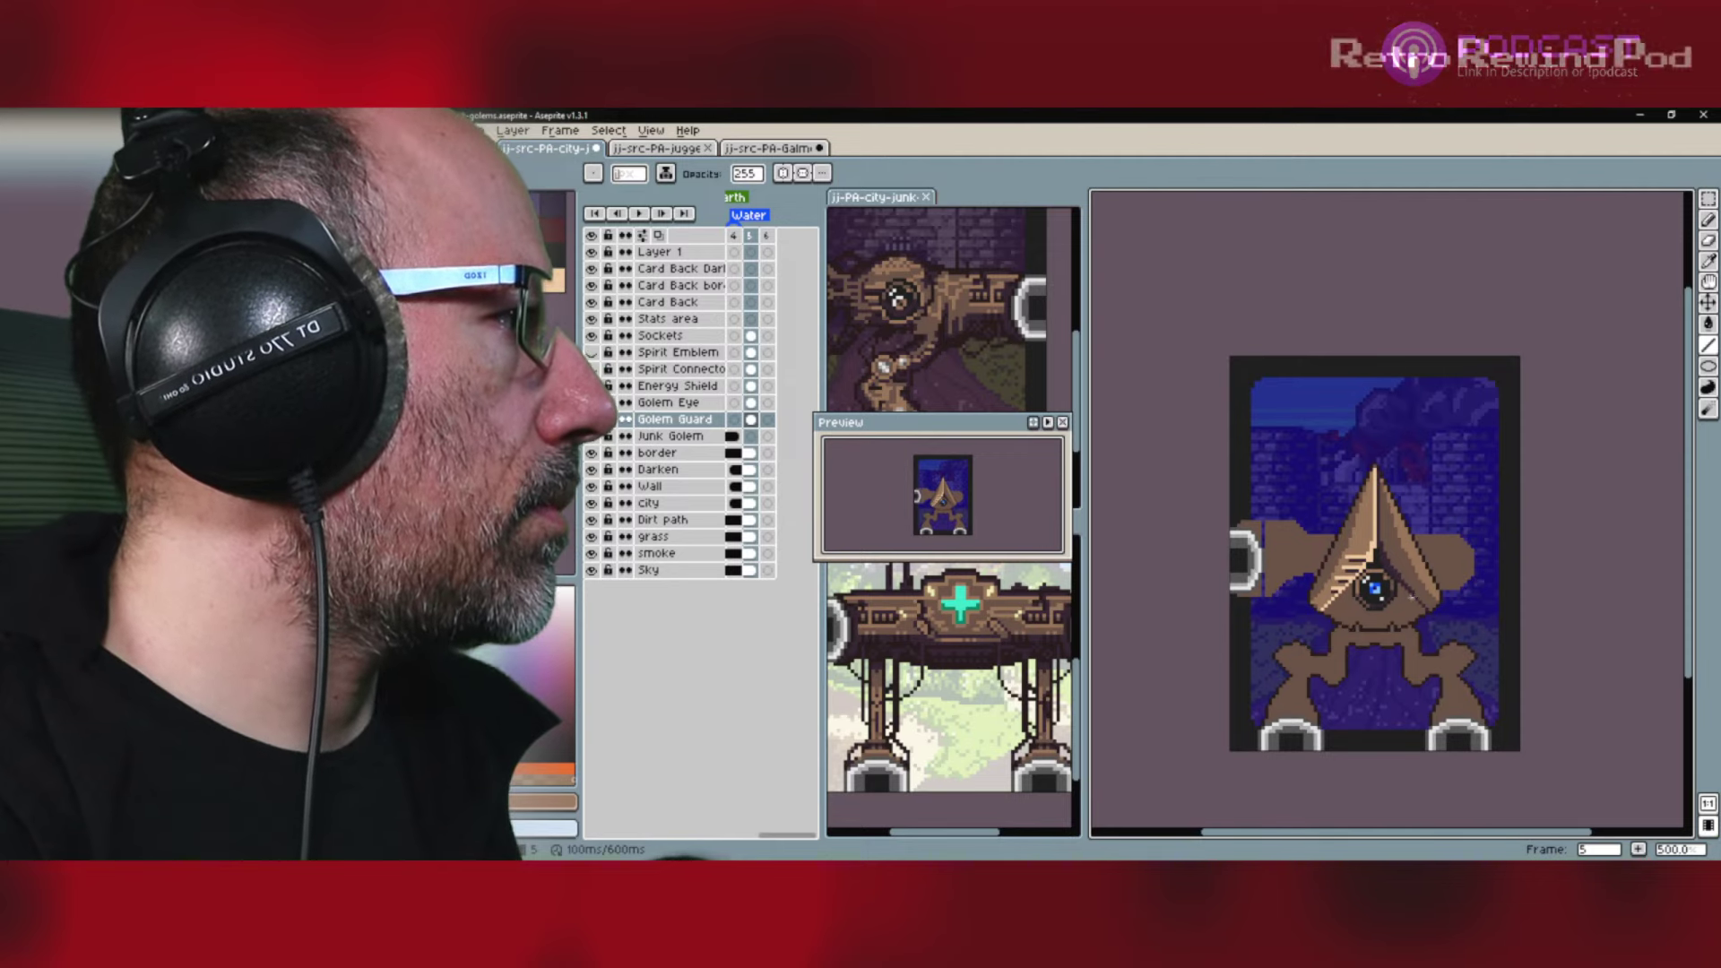
pyautogui.scroll(5, 1381, 600)
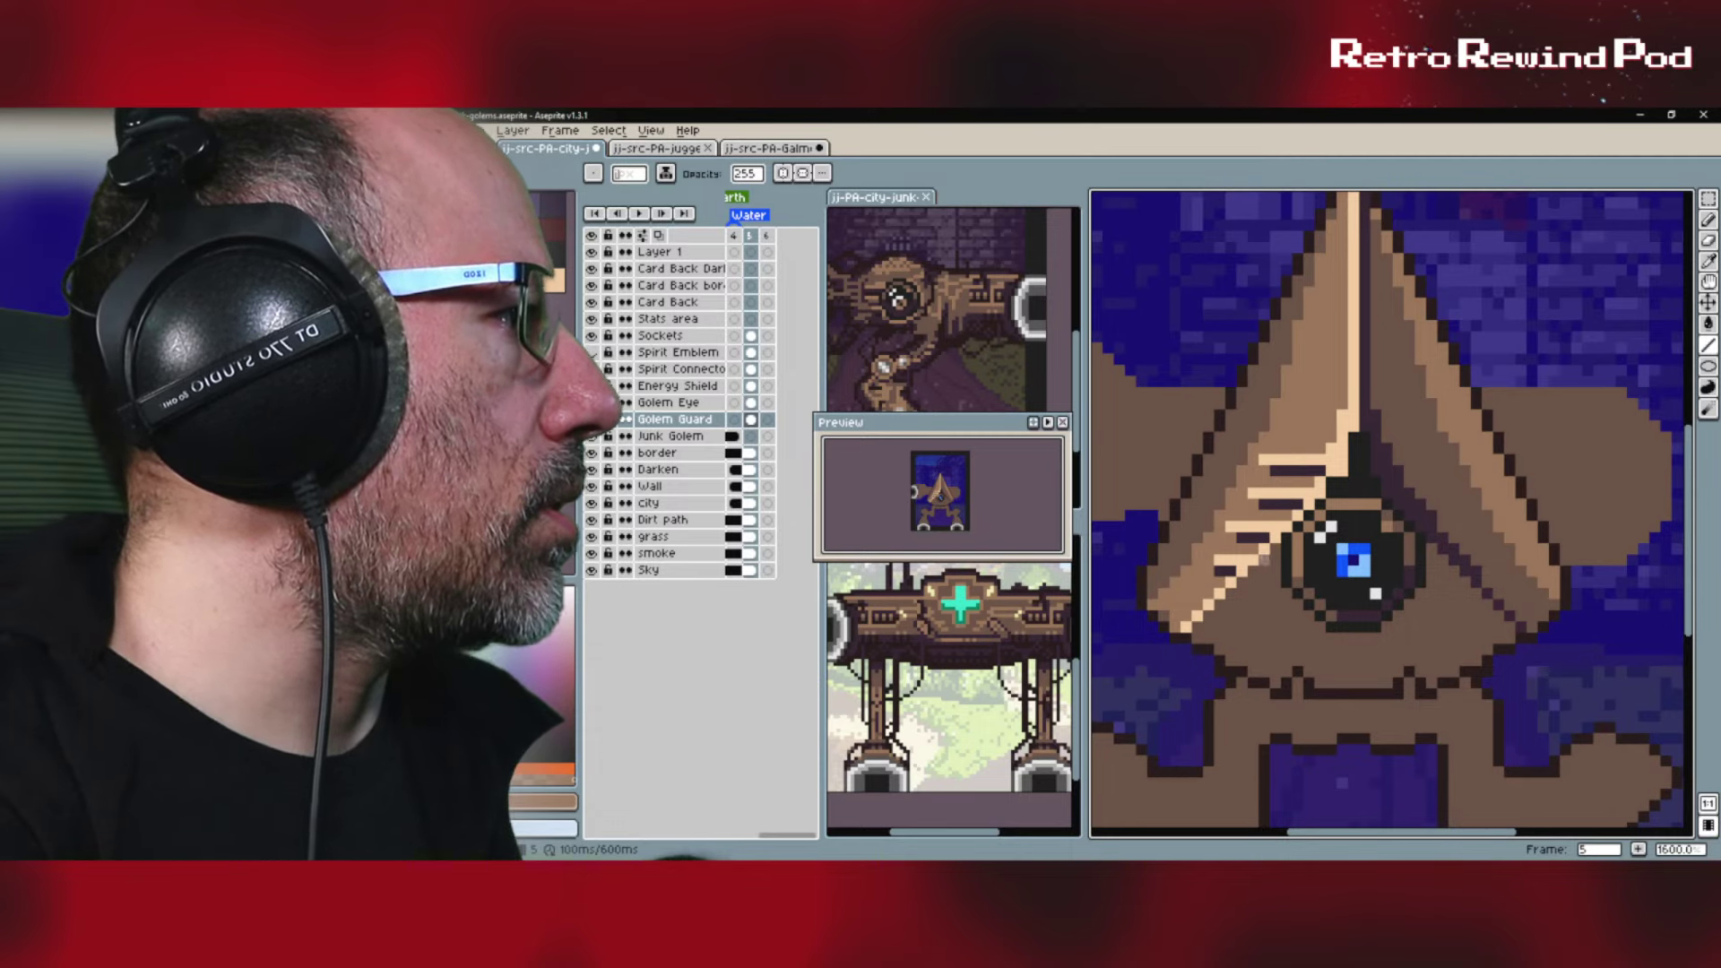
pyautogui.scroll(-3, 1287, 642)
pyautogui.scroll(-1, 1283, 640)
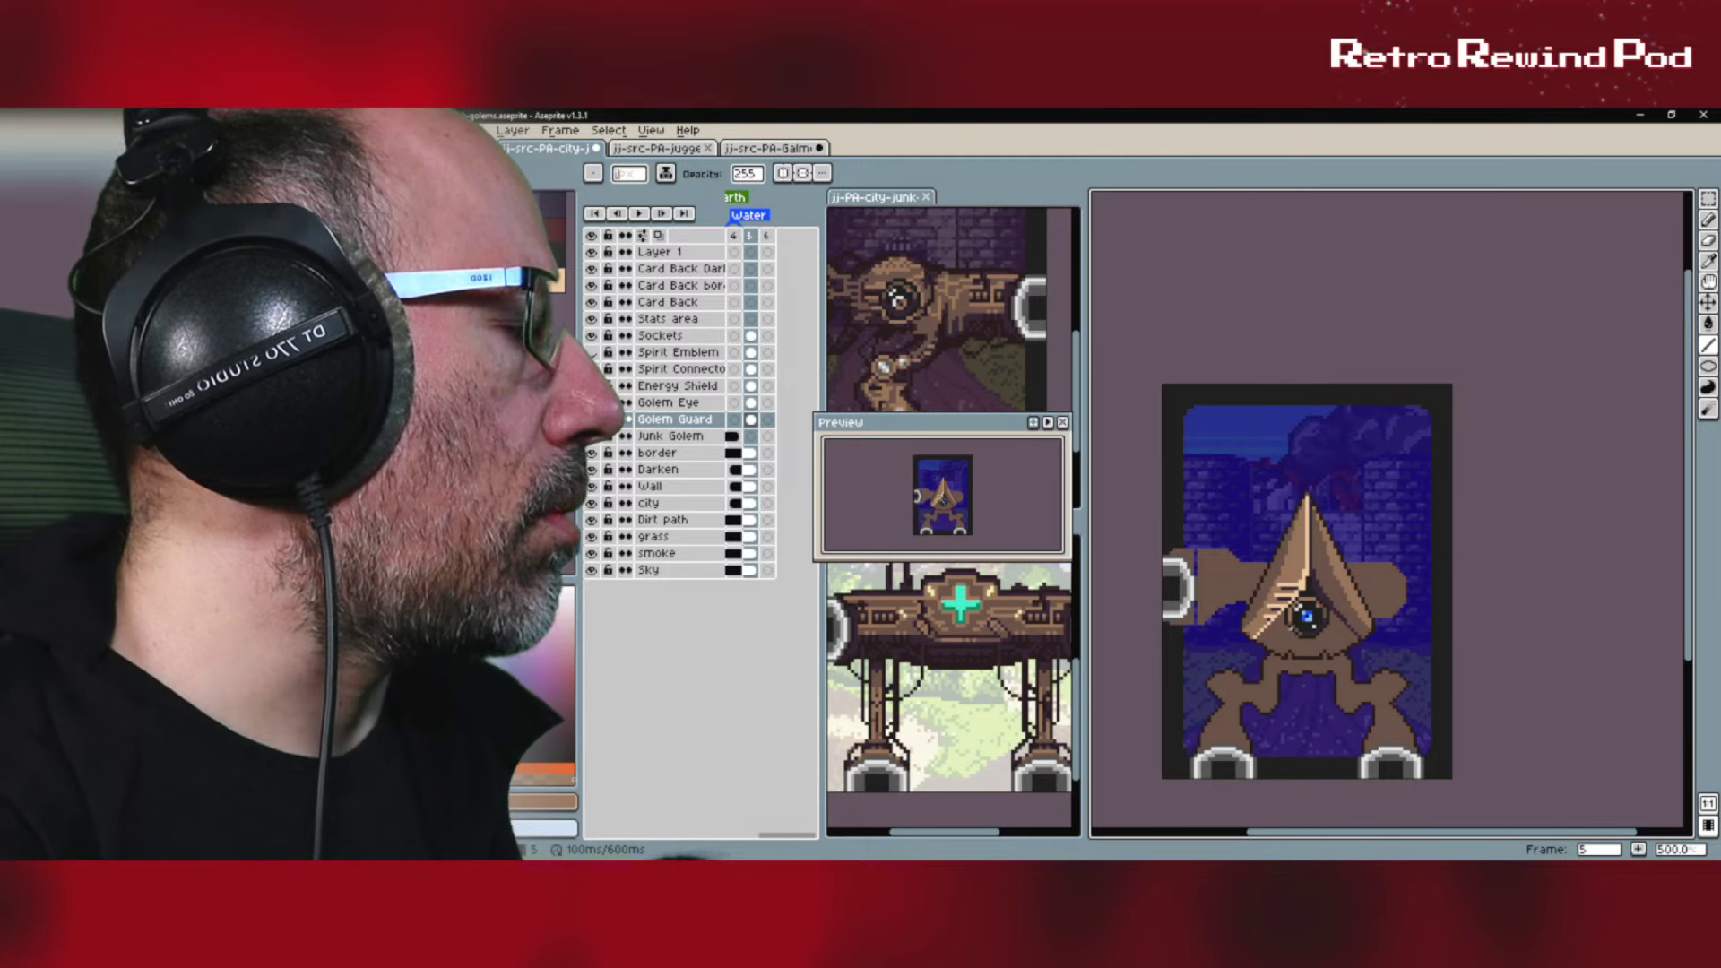
pyautogui.scroll(2, 1307, 617)
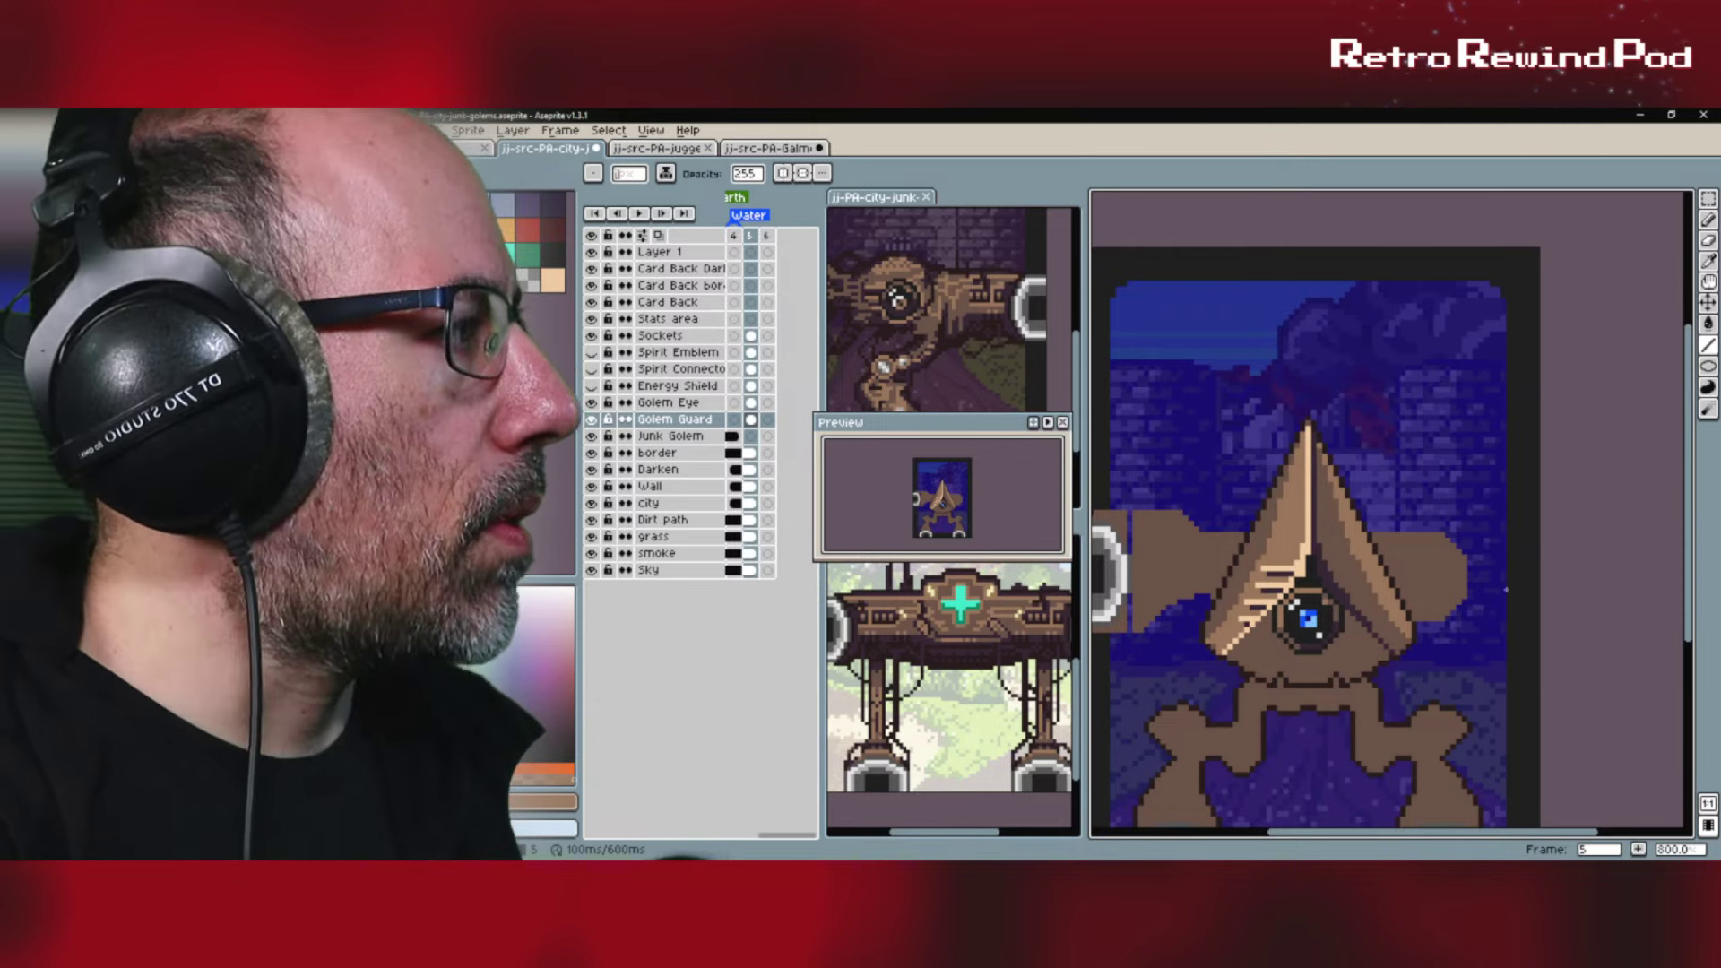
pyautogui.scroll(3, 1345, 668)
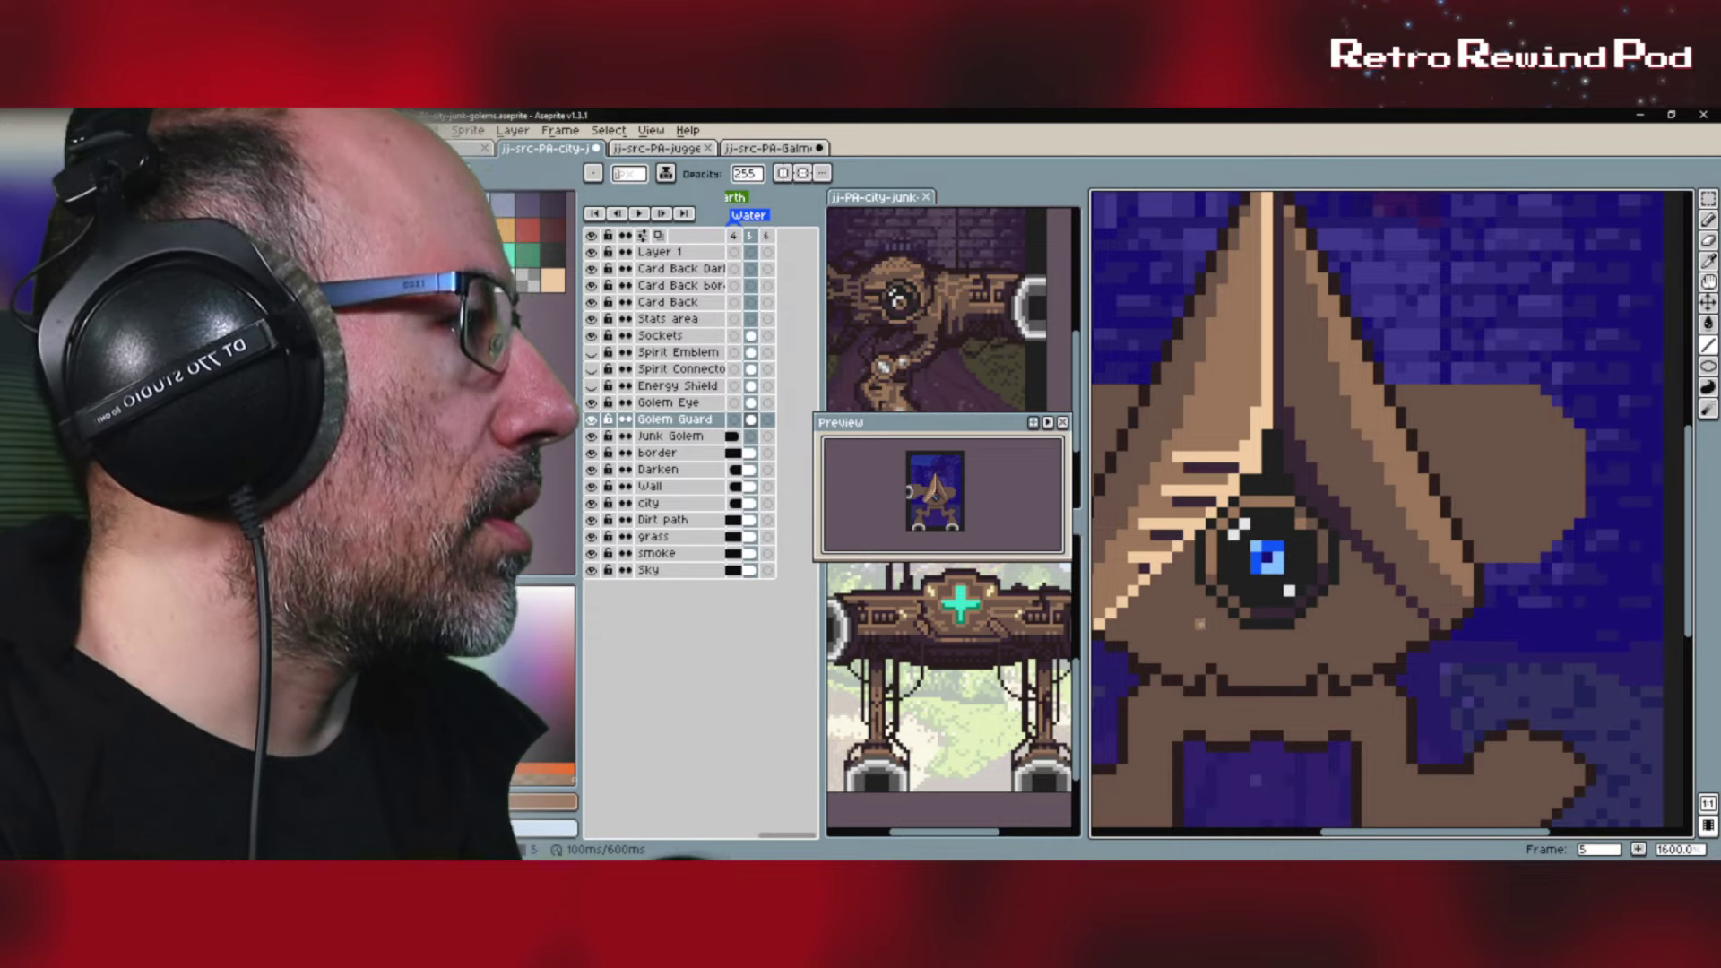
# Step: Try a diagonal tan line on the plate left of the eye and fill the area outside it with tan
pyautogui.moveTo(1200, 625); pyautogui.dragTo(1327, 623)
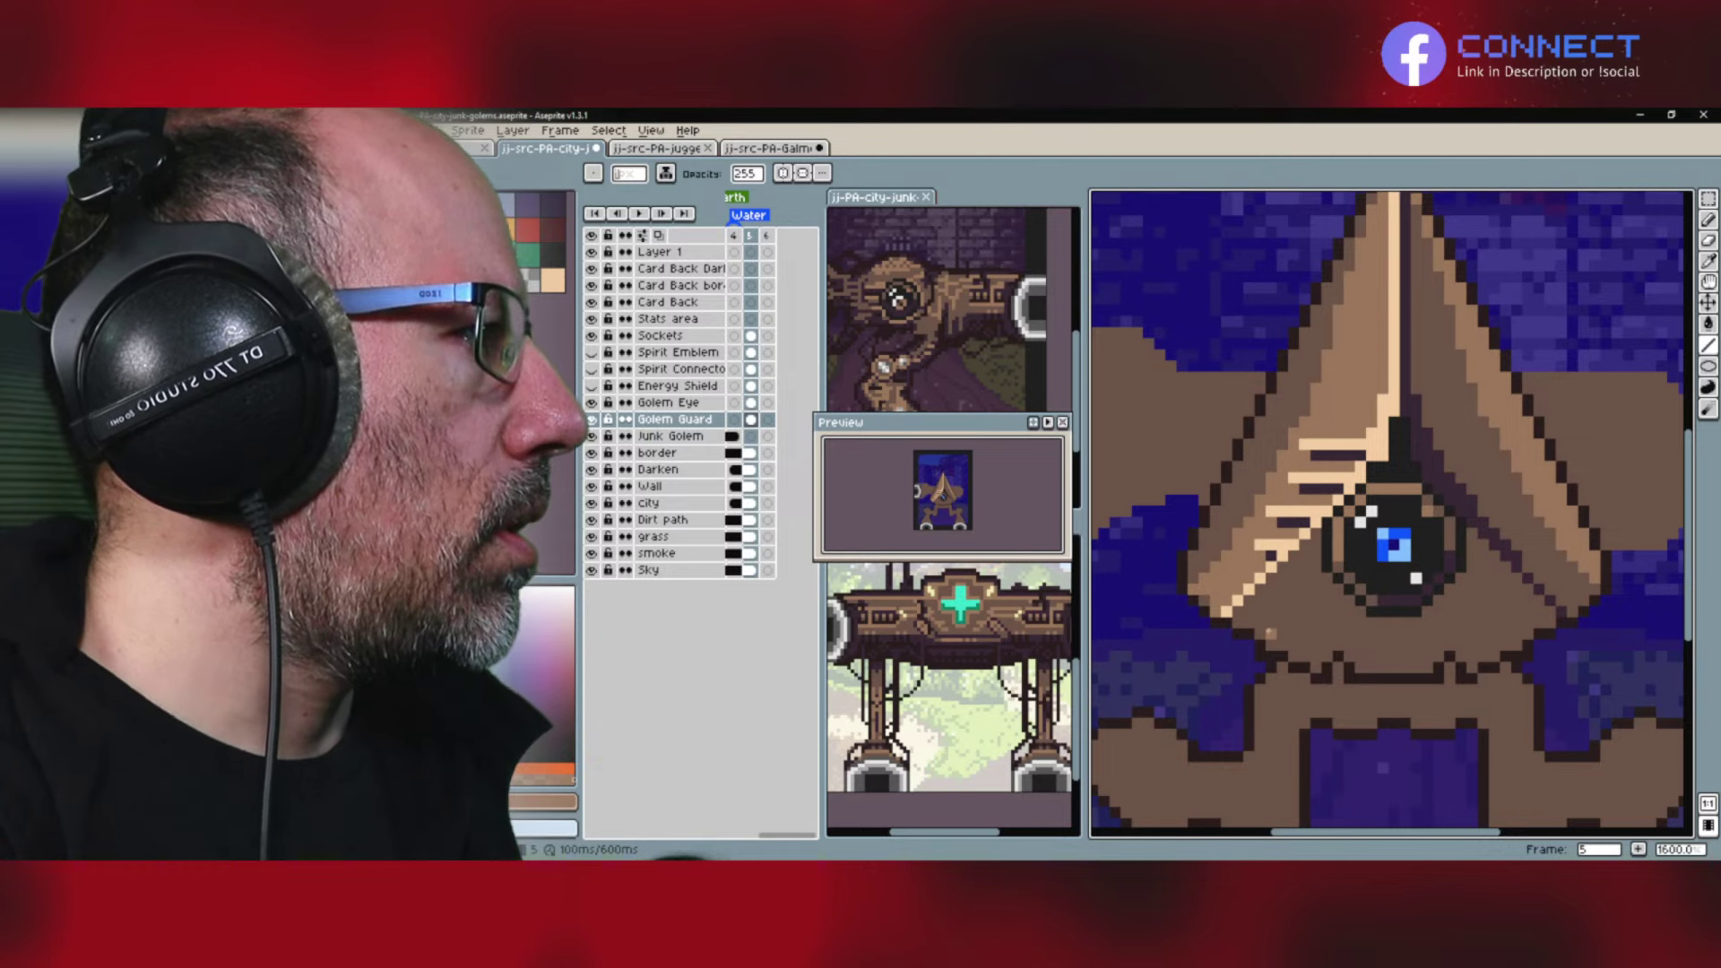
pyautogui.click(1709, 346)
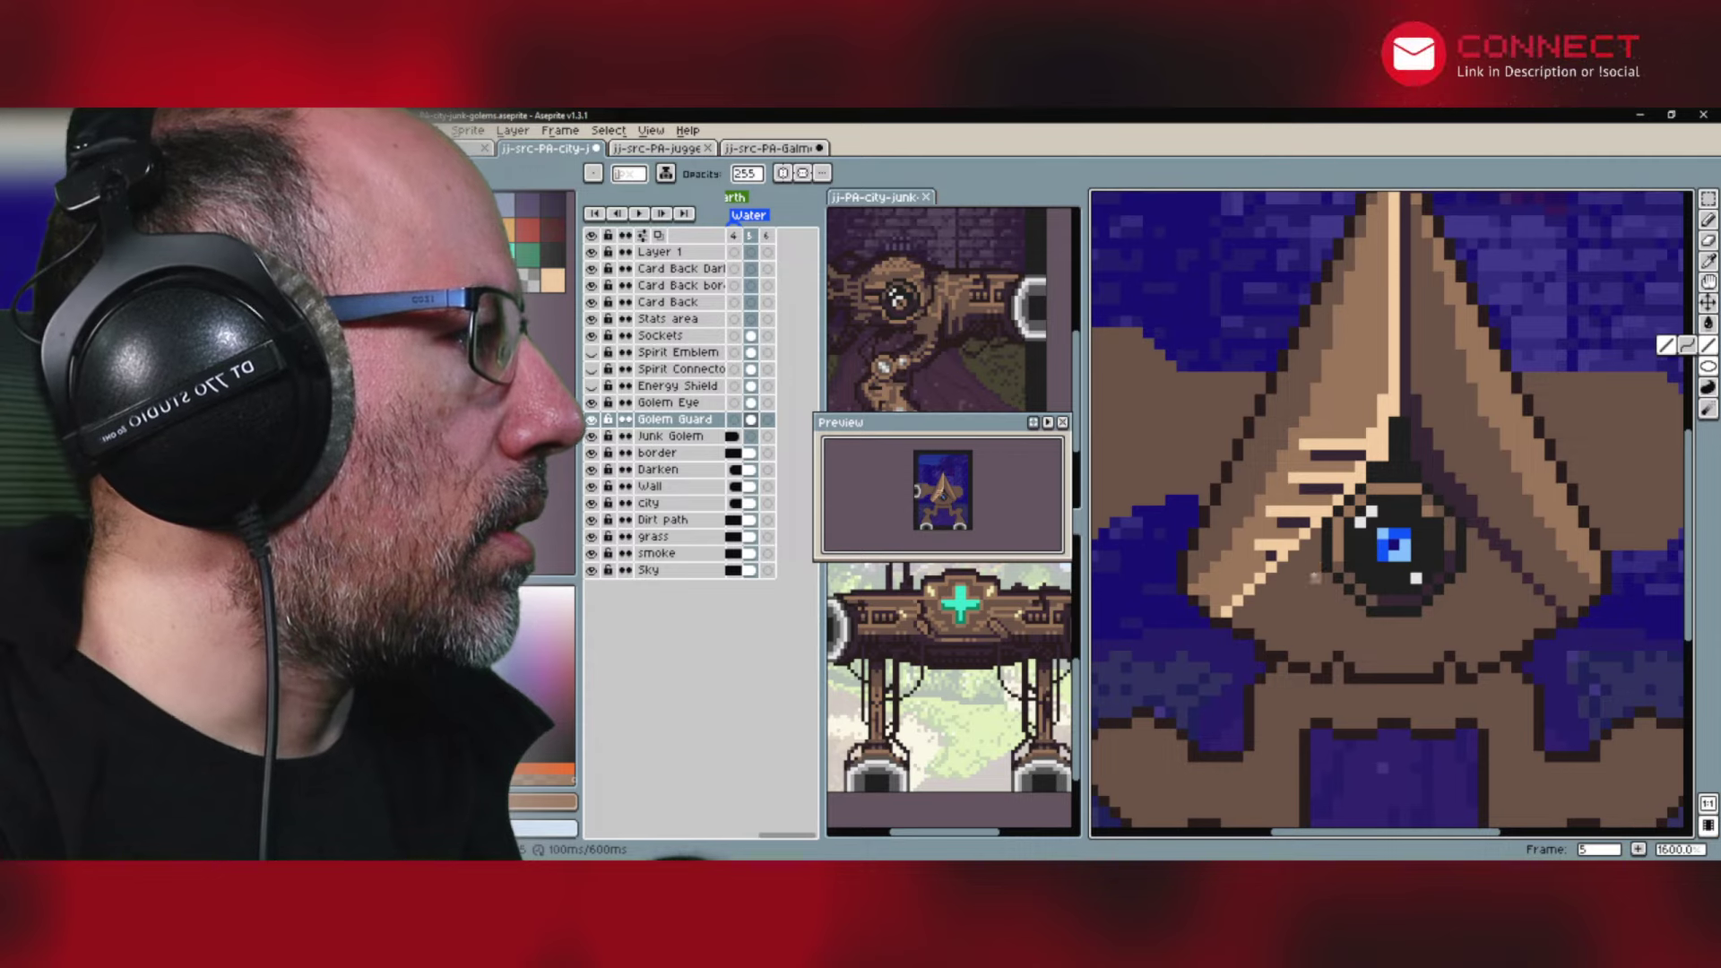
pyautogui.moveTo(1313, 570); pyautogui.dragTo(1302, 599)
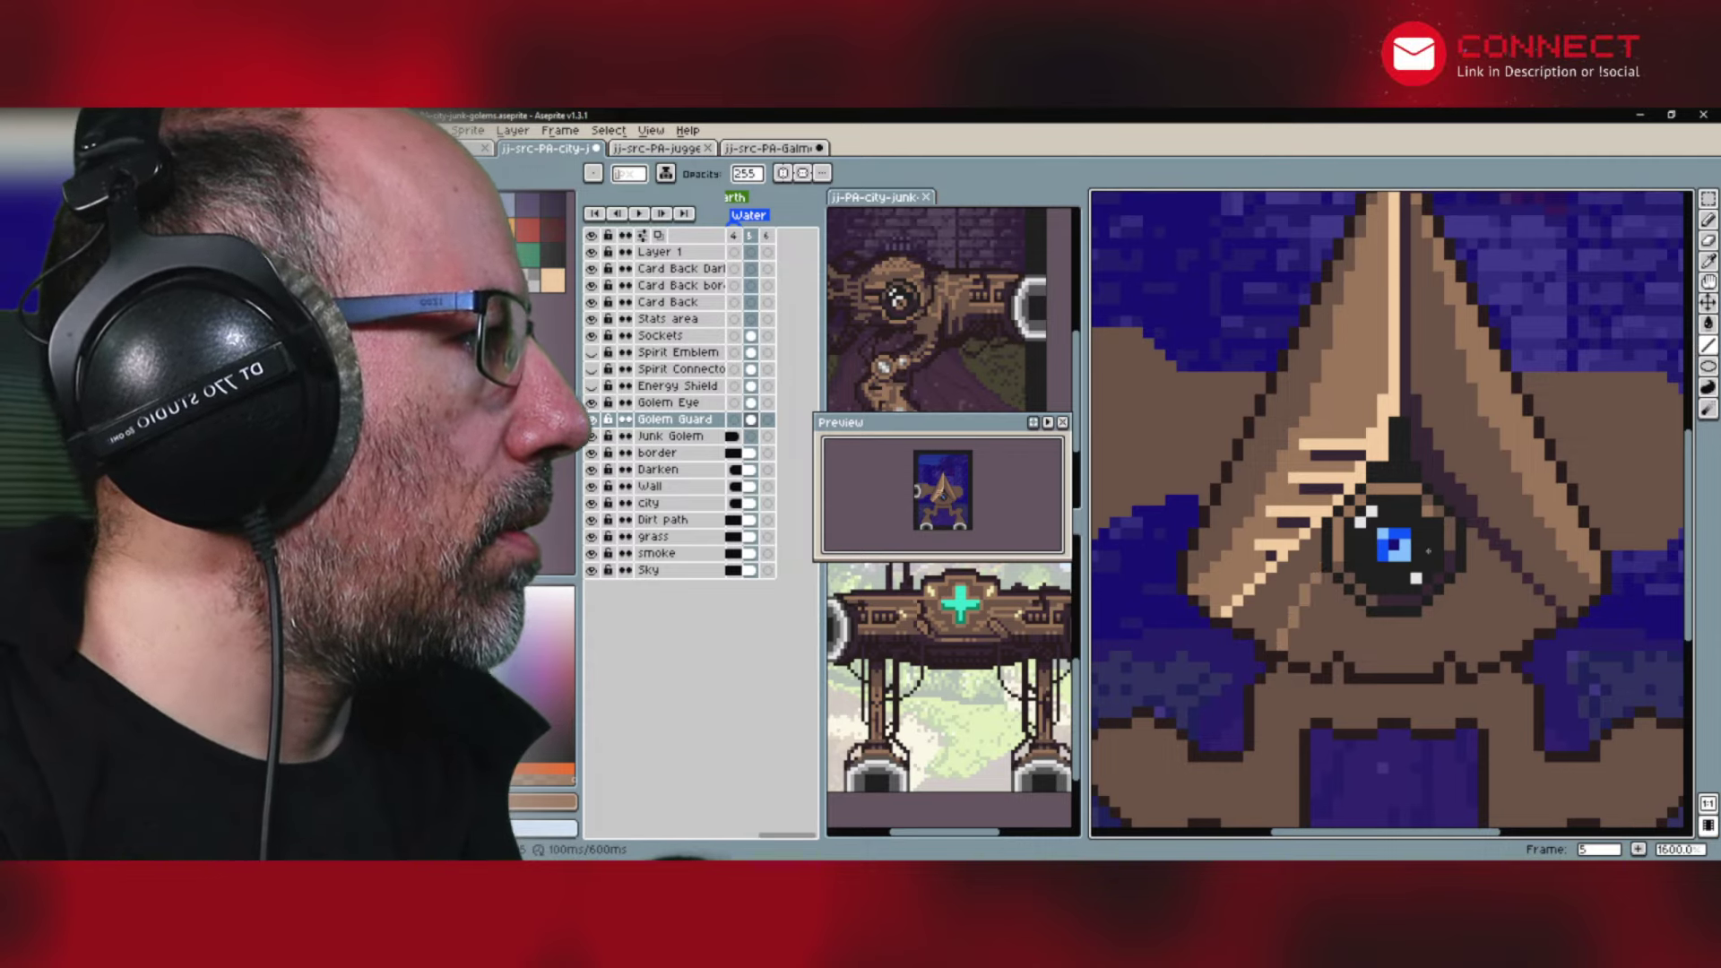
pyautogui.press('g')
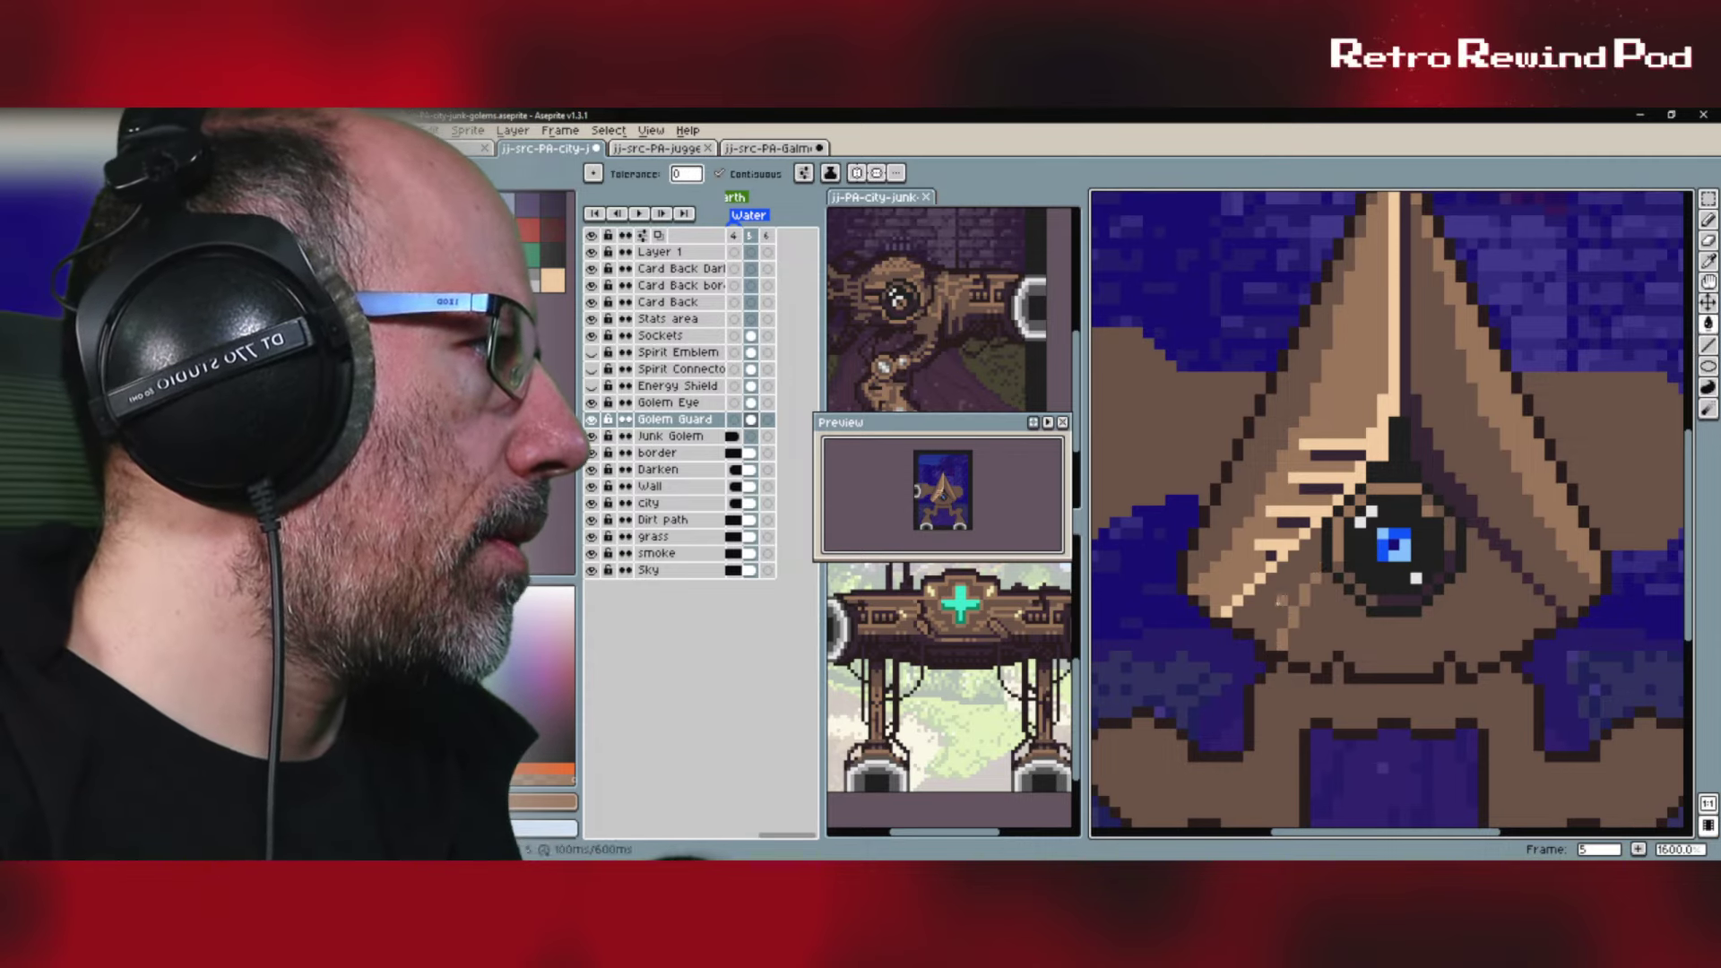
pyautogui.click(1281, 603)
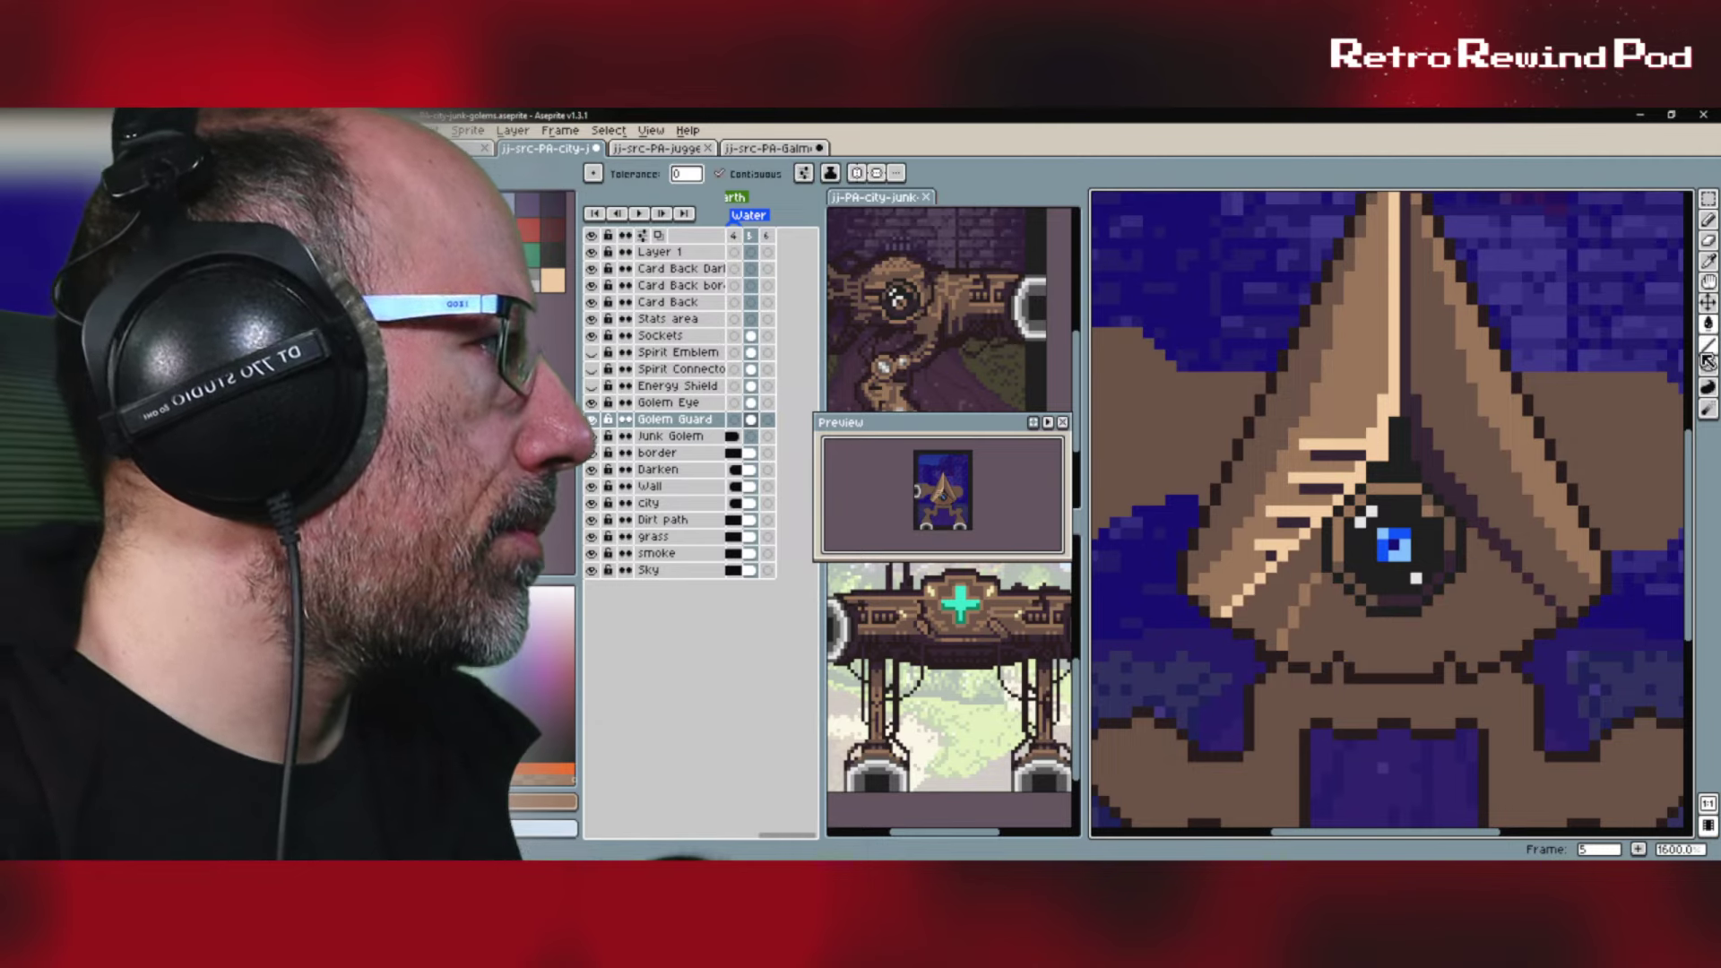
pyautogui.click(1710, 350)
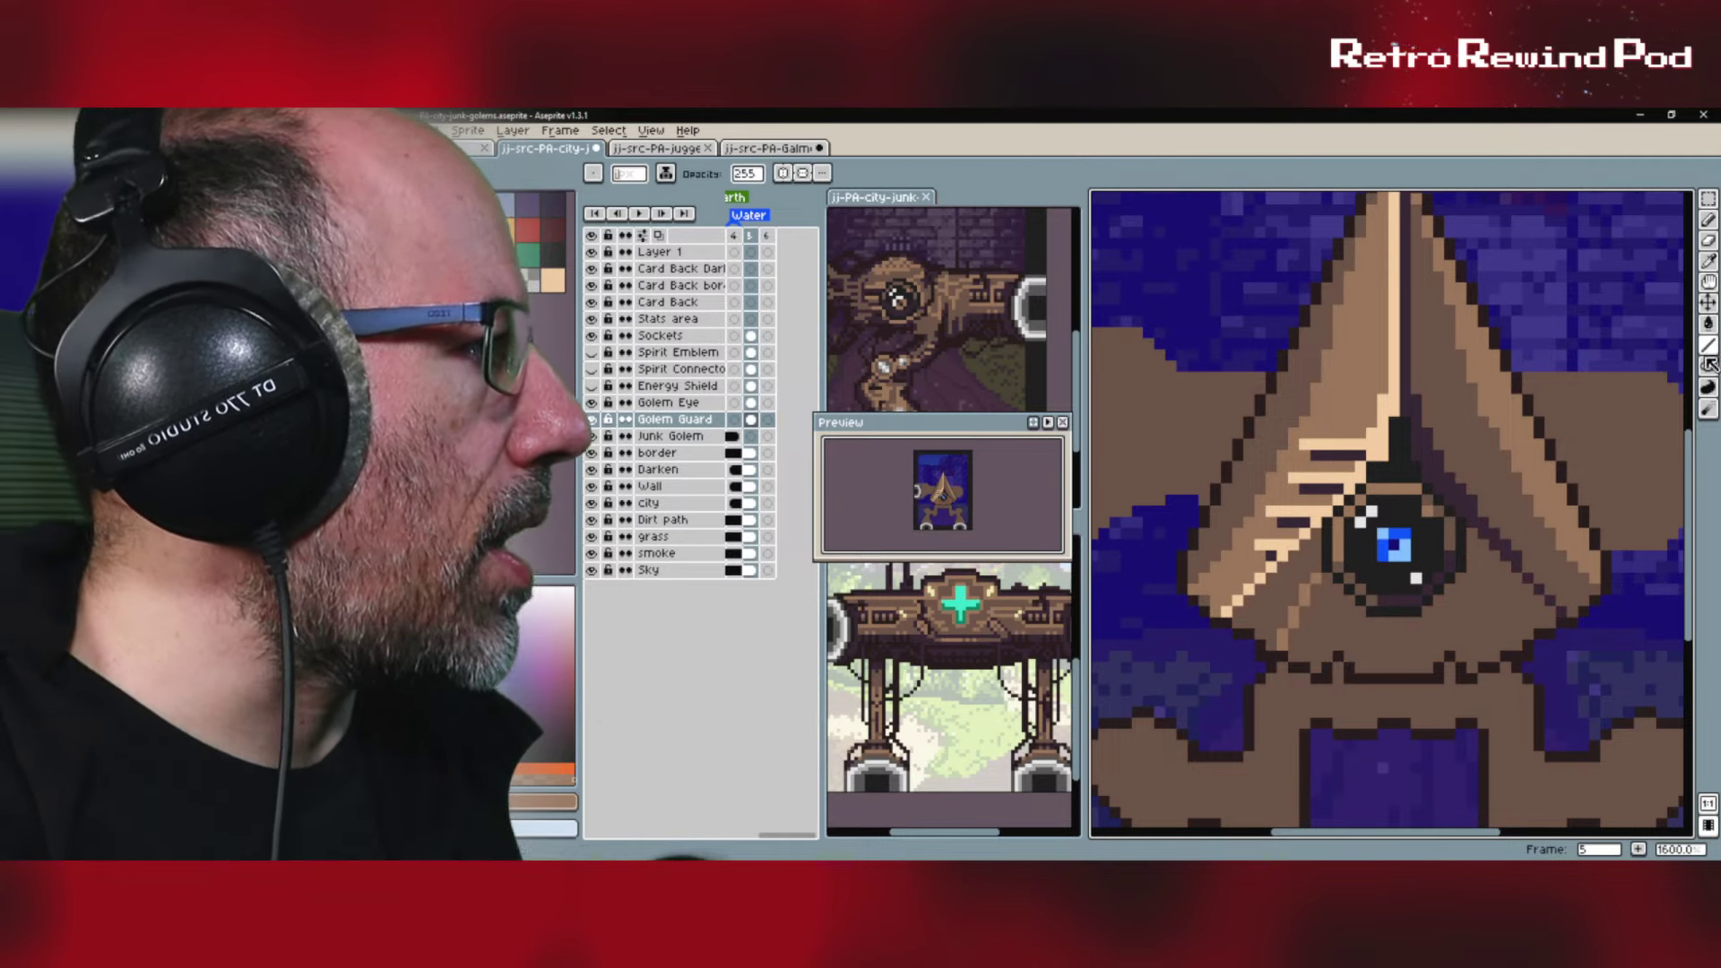
pyautogui.moveTo(1284, 644); pyautogui.dragTo(1362, 500)
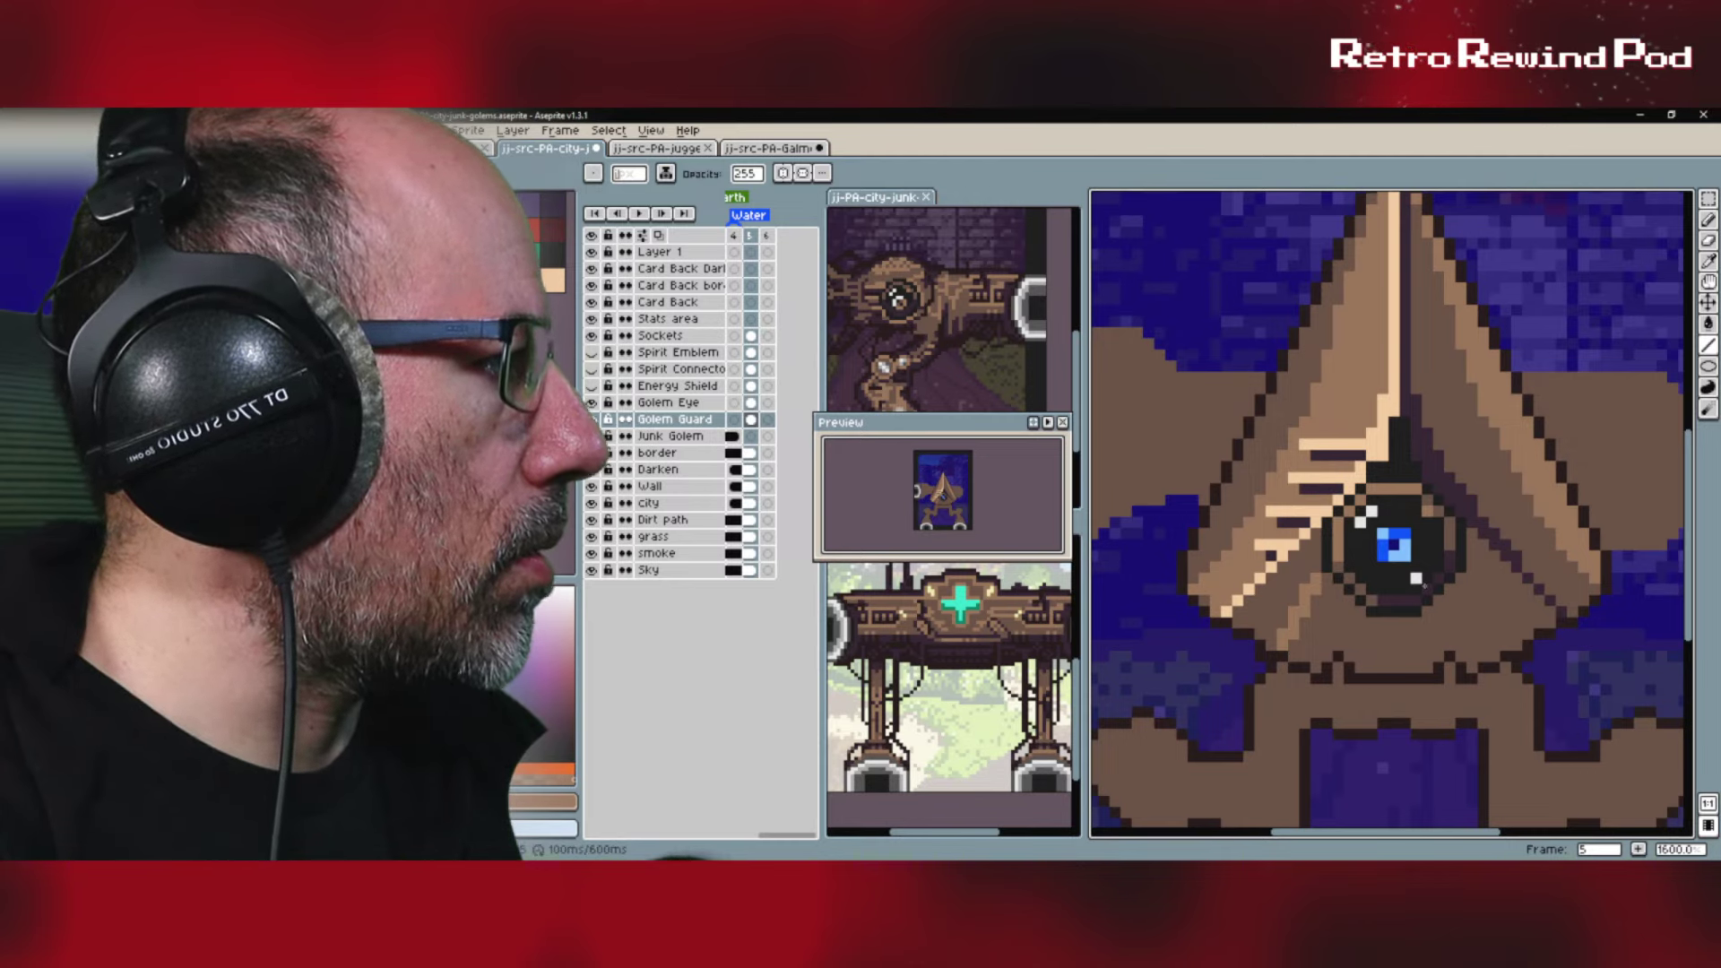
pyautogui.click(1710, 323)
pyautogui.click(1282, 591)
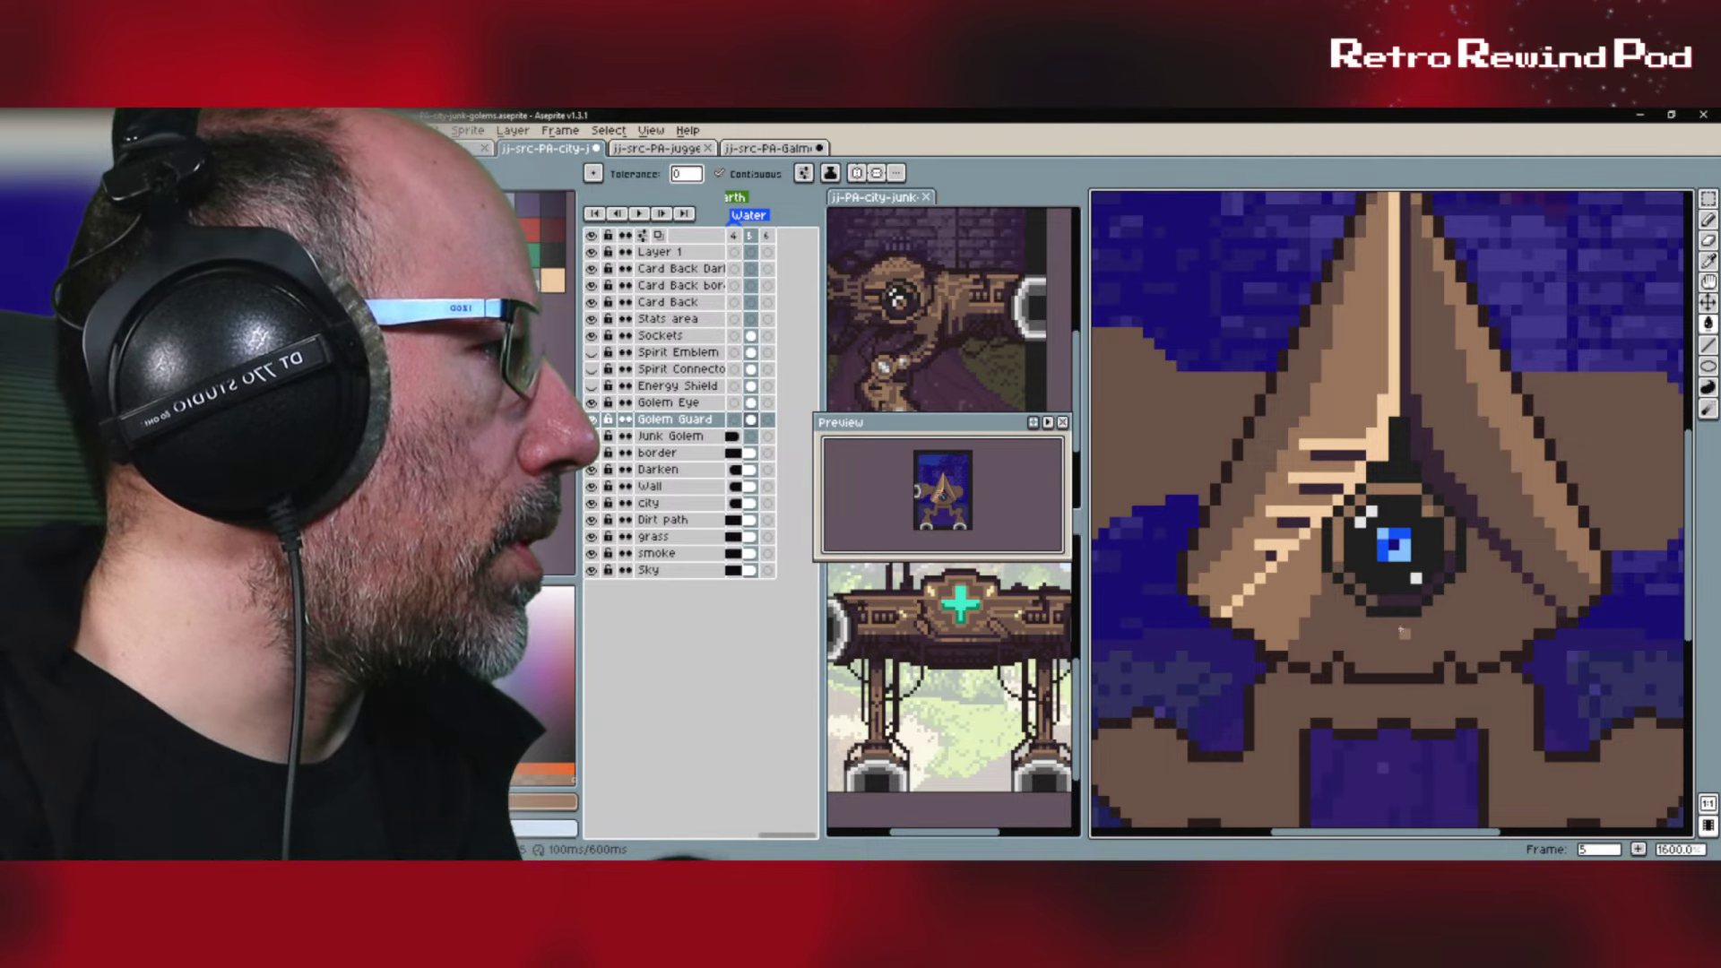
# Step: Draw a sampled-tan line from the eye's left side to the lower plate's left notch and fill the area left of it with tan
pyautogui.click(1709, 345)
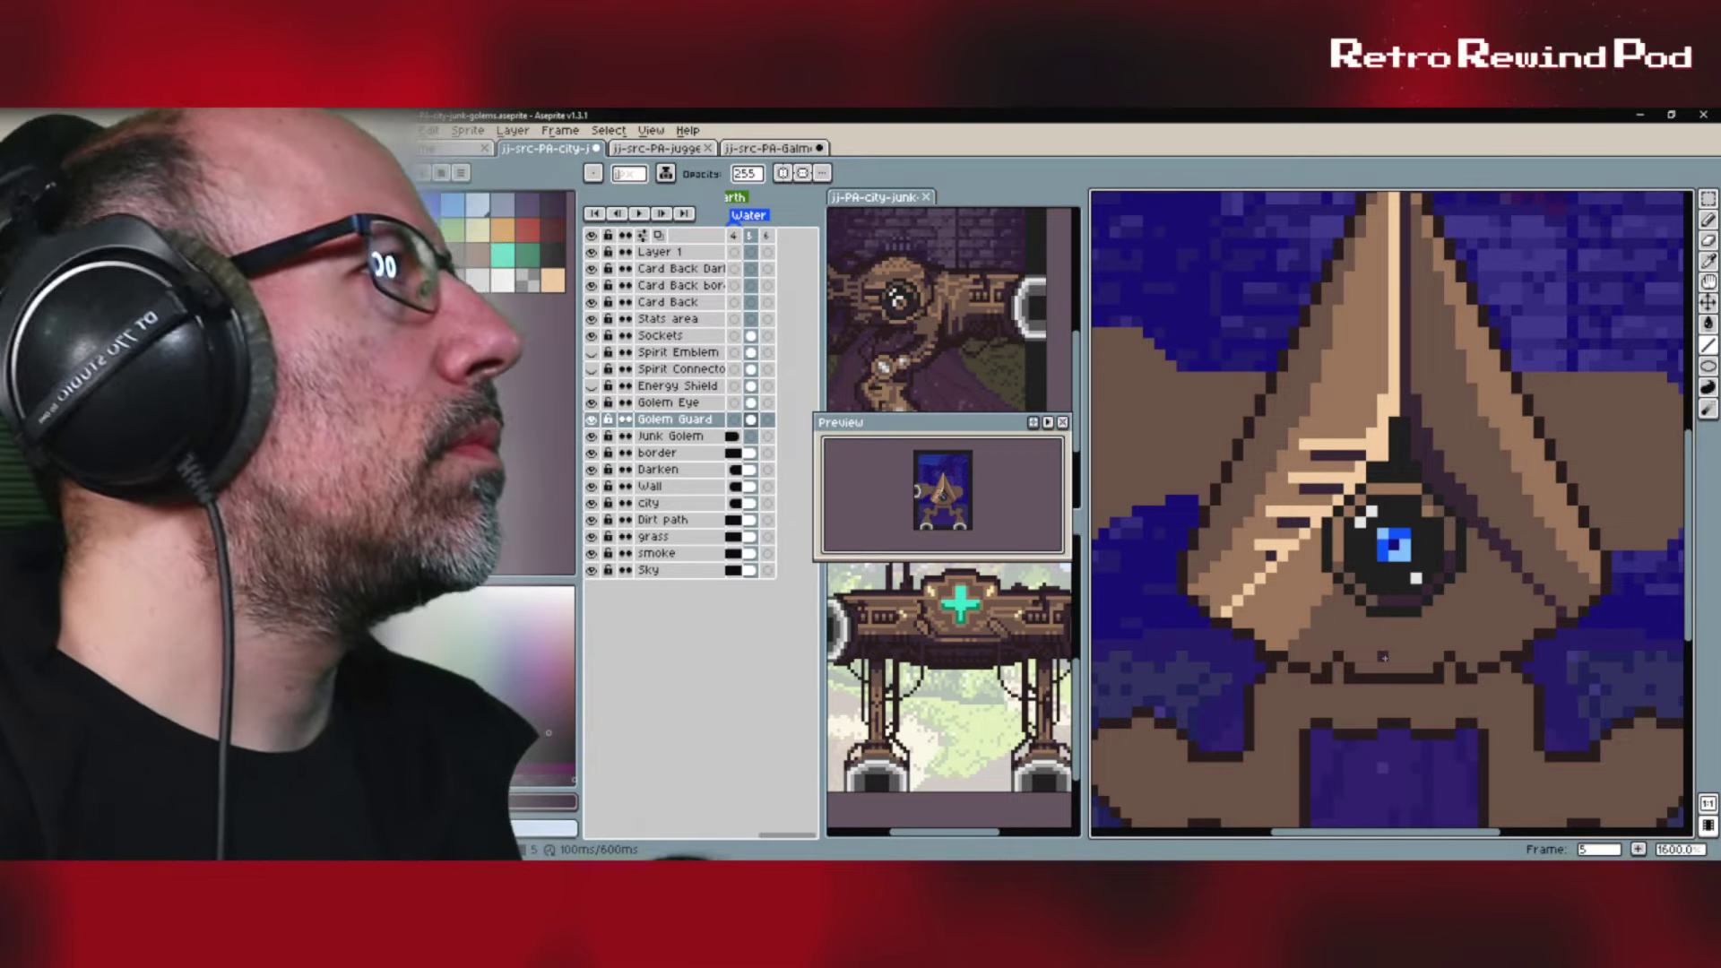
pyautogui.press('v')
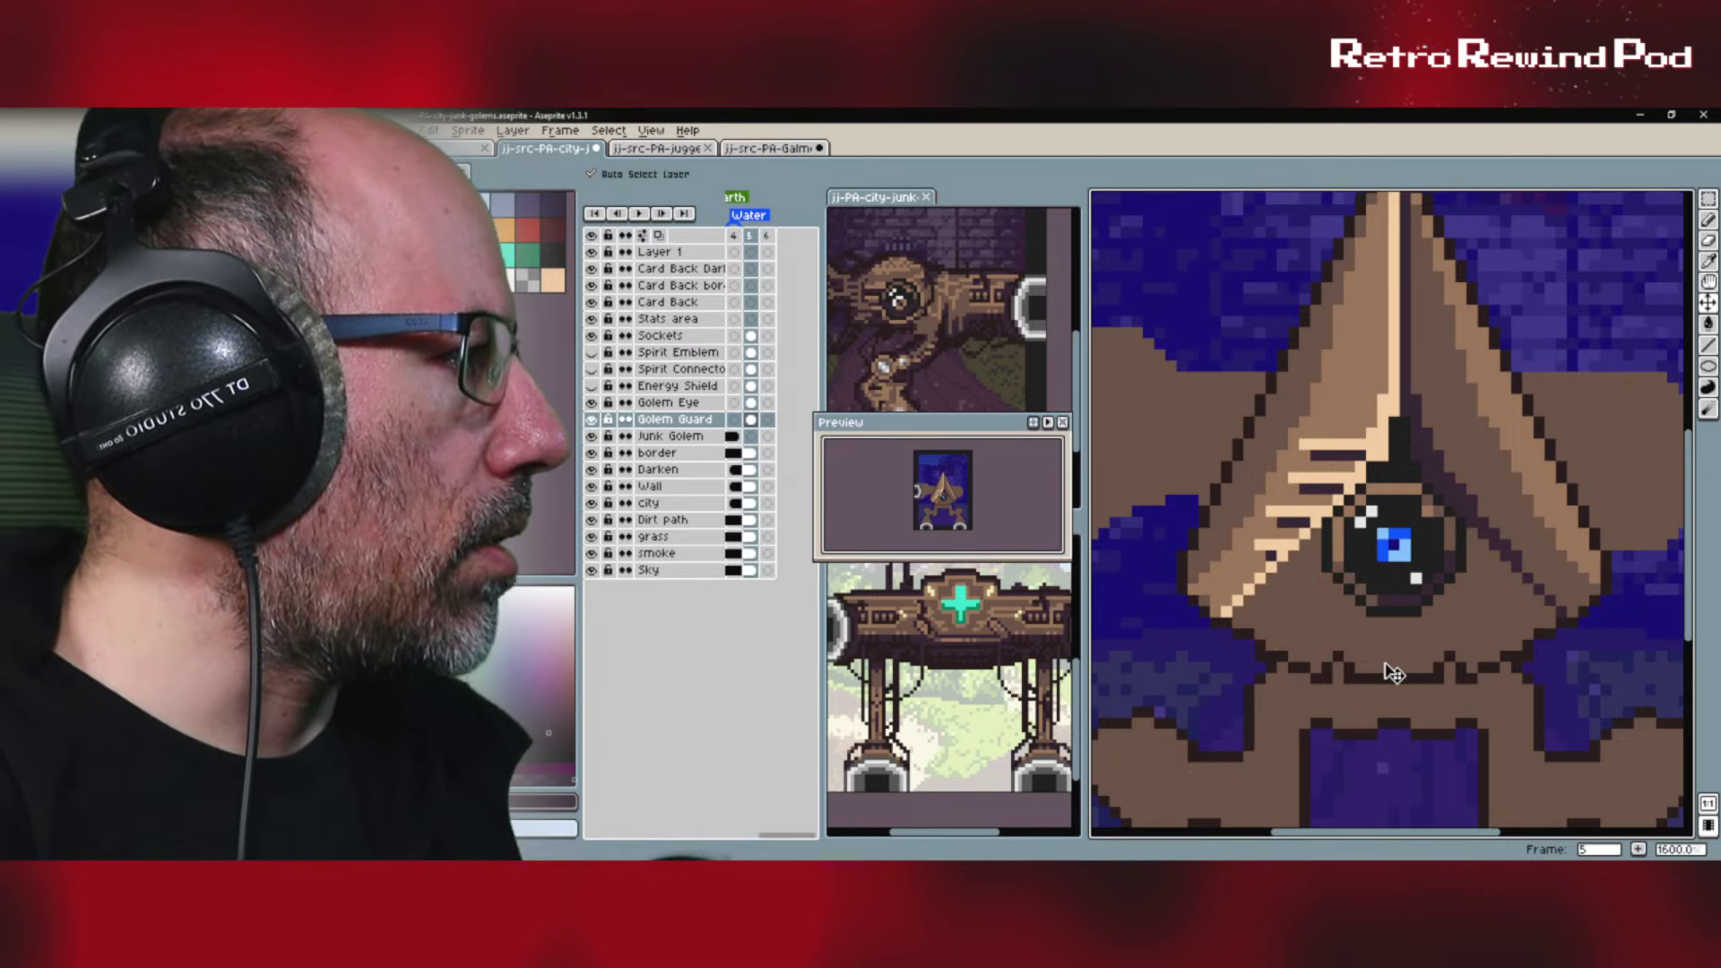
pyautogui.press('b')
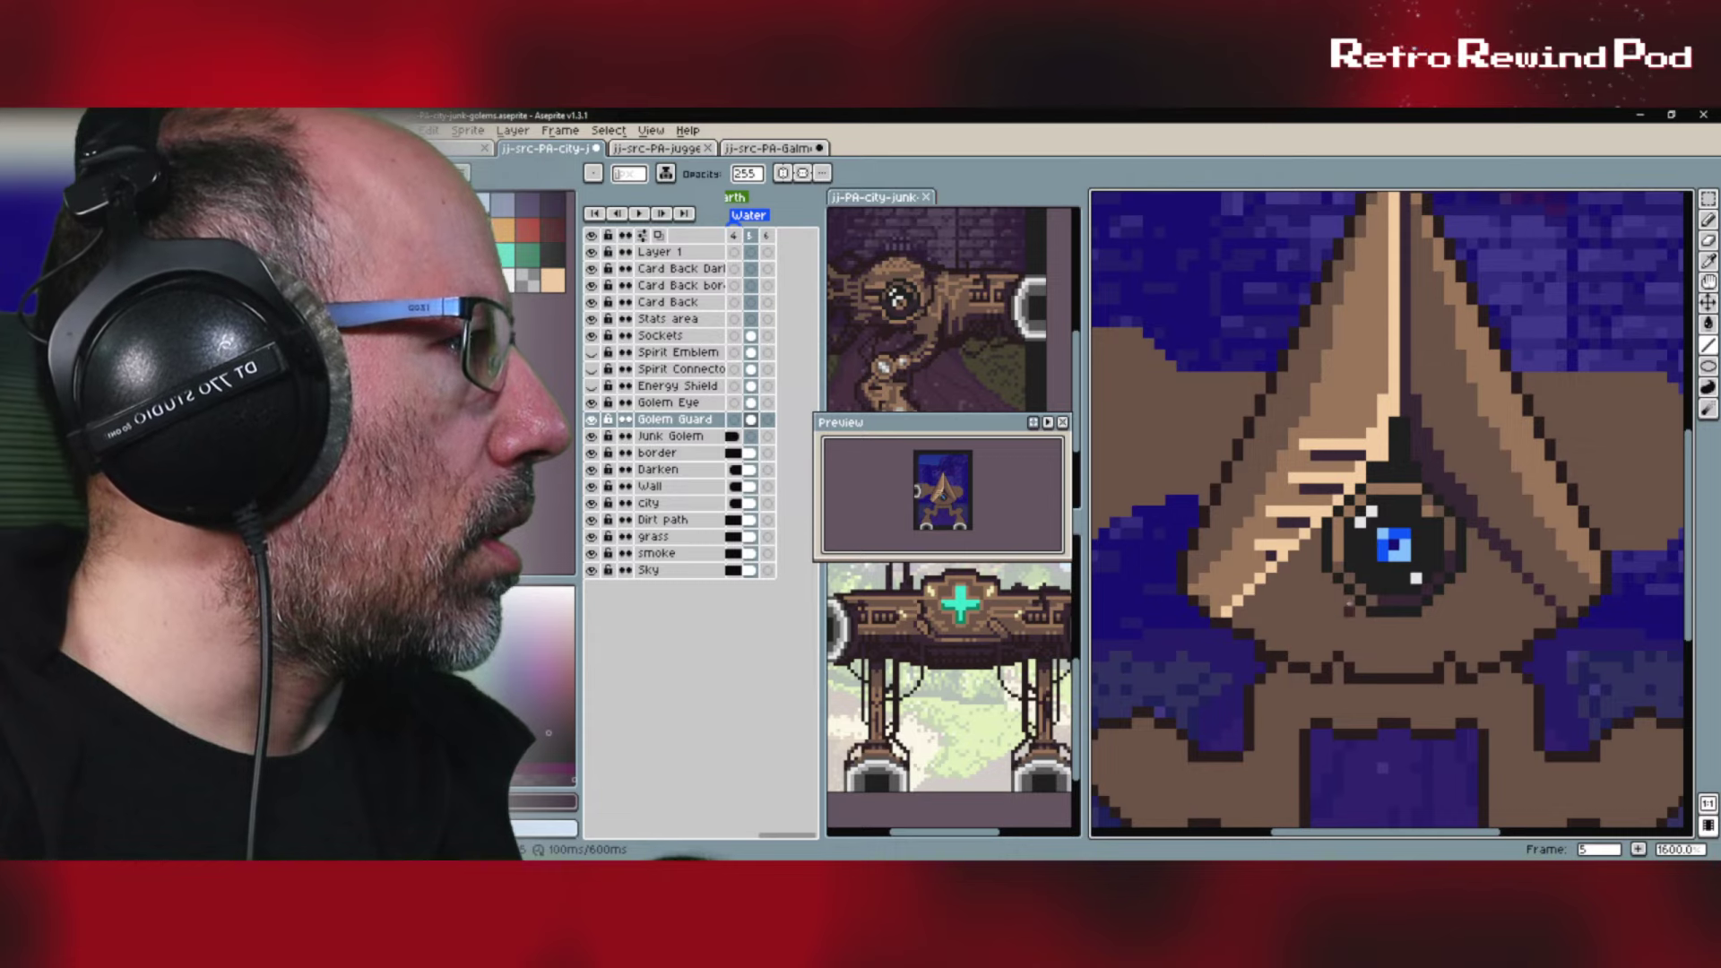
pyautogui.moveTo(1708, 345)
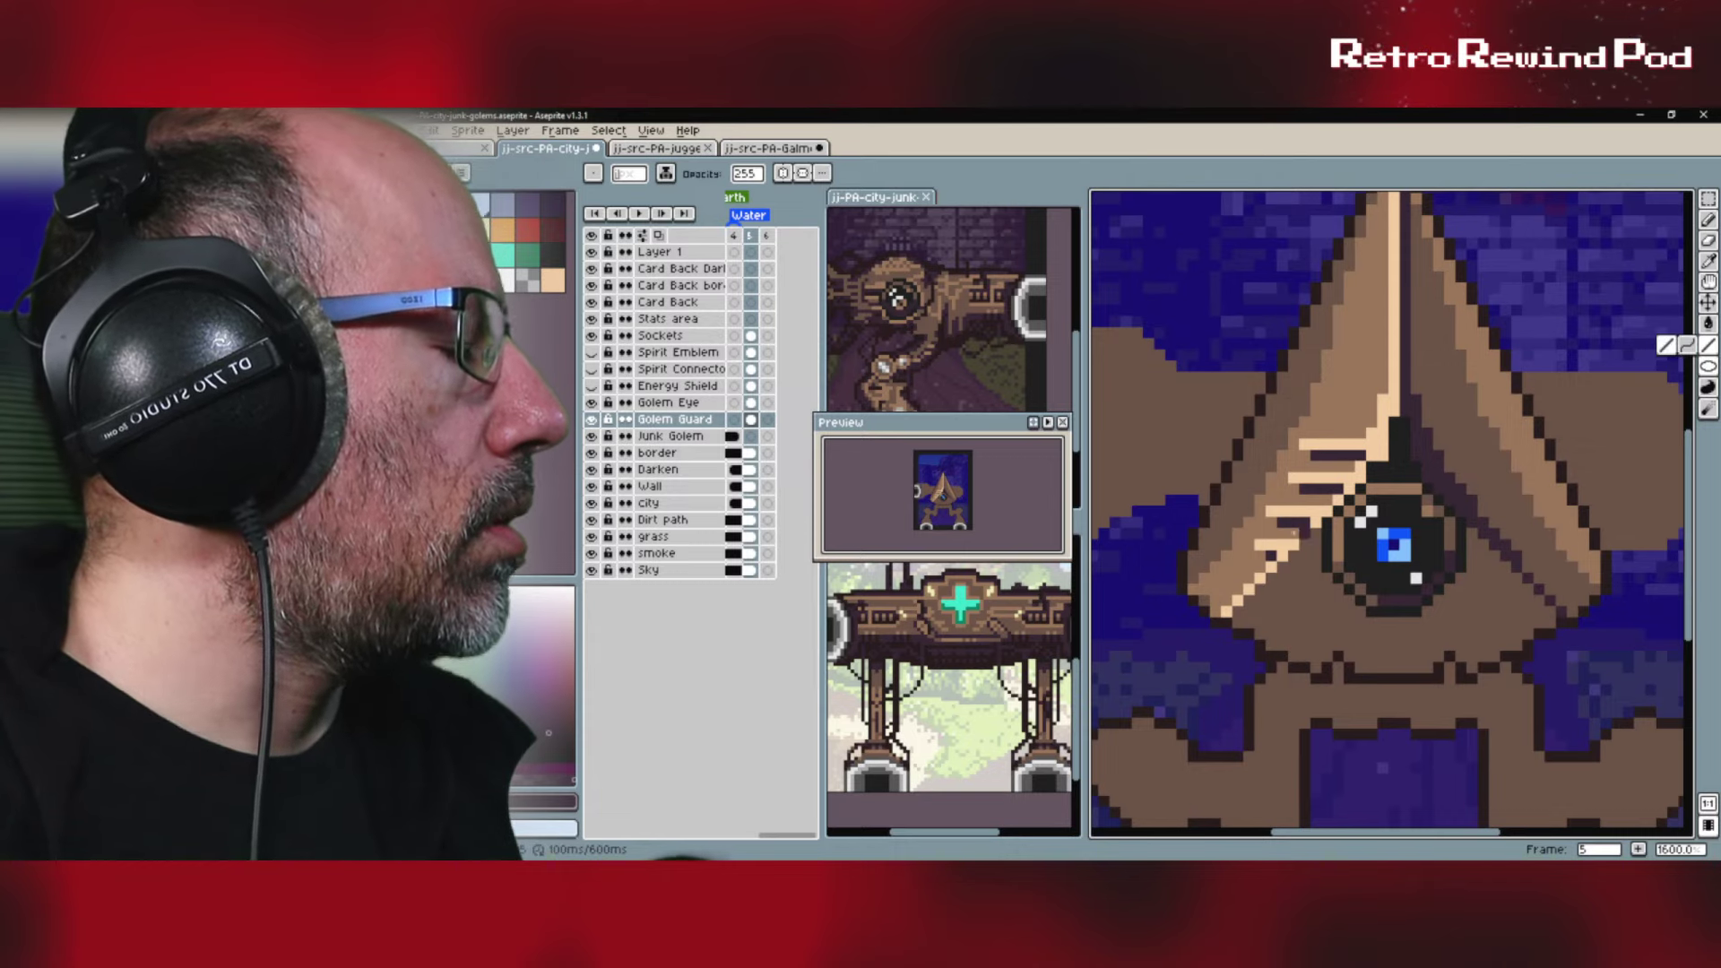
pyautogui.keyDown('alt'); pyautogui.click(1248, 557); pyautogui.keyUp('alt')
pyautogui.moveTo(1316, 536)
pyautogui.mouseDown()
pyautogui.moveTo(1316, 659)
pyautogui.moveTo(1350, 658)
pyautogui.mouseUp()
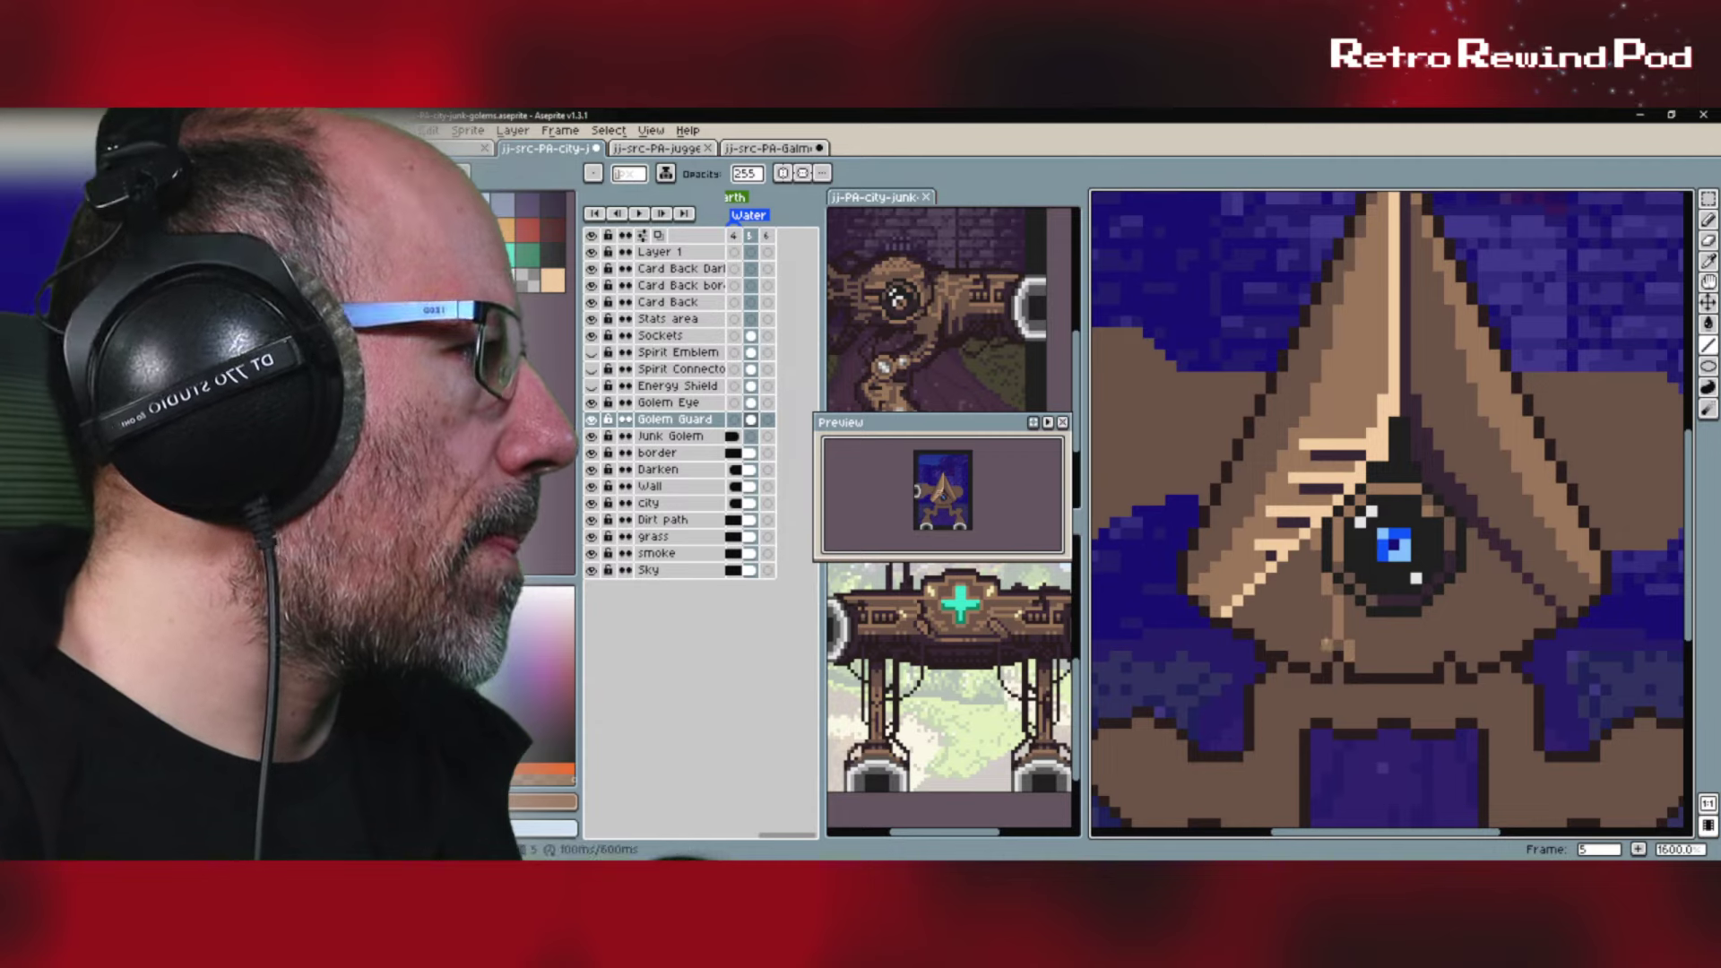
pyautogui.press('g')
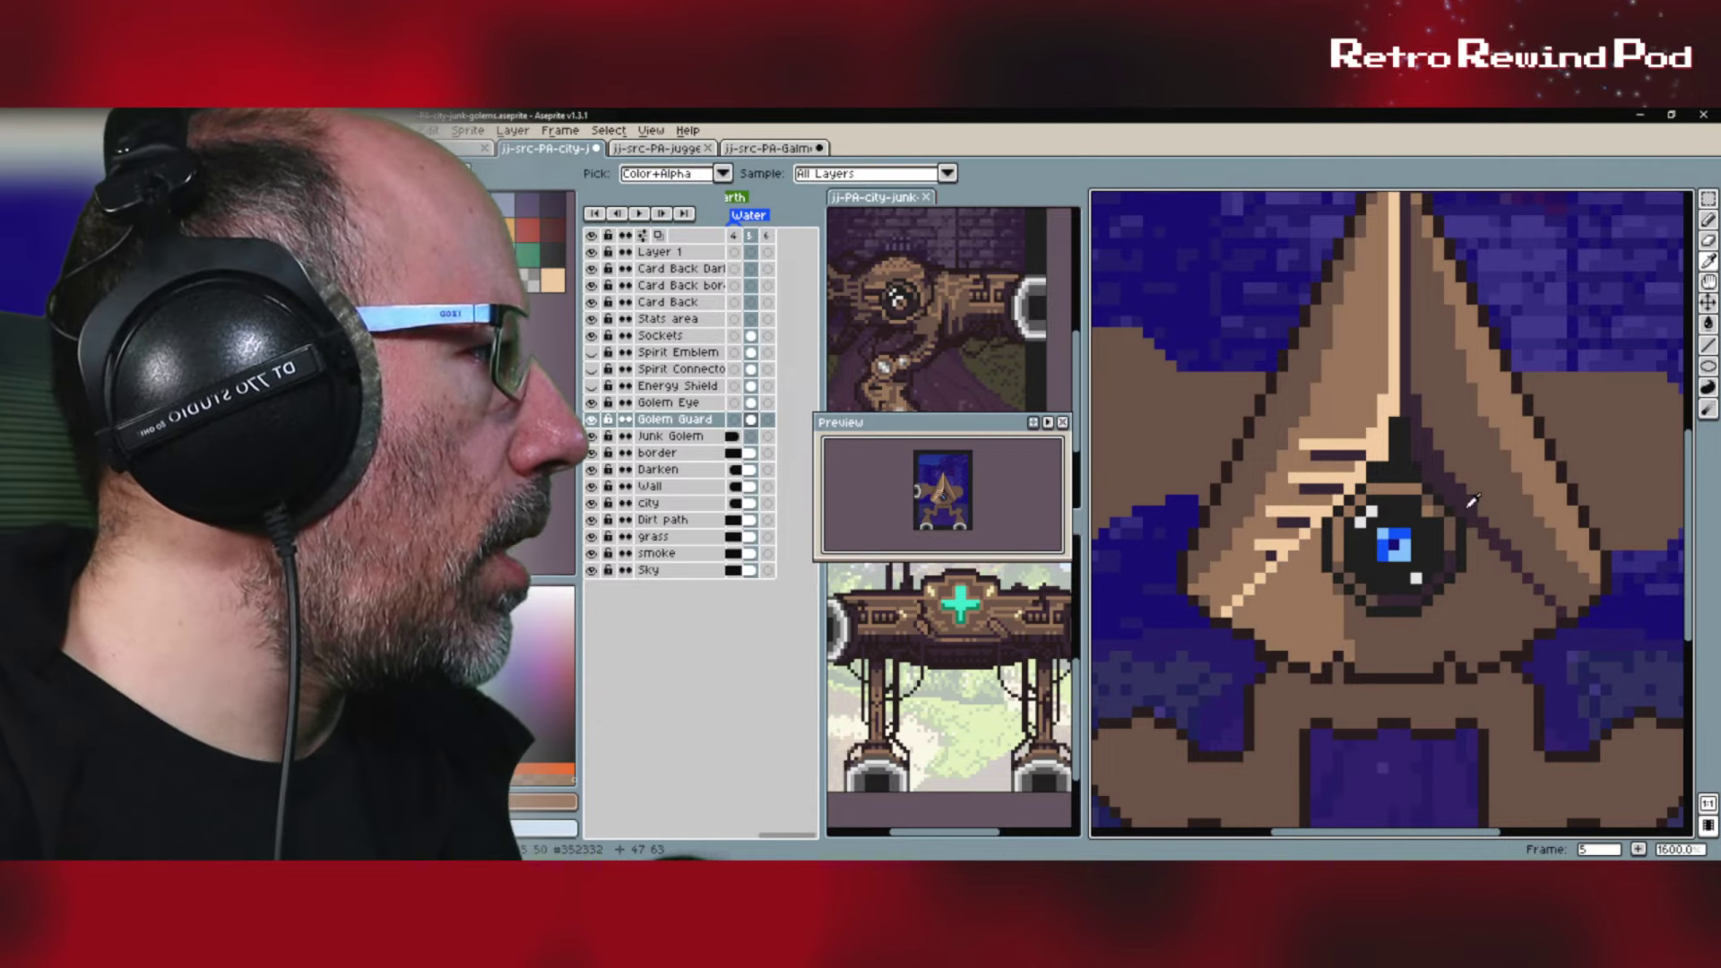
# Step: Try filling the rest of the lower plate beneath the eye with sampled dark purple, and undo the fill
pyautogui.keyDown('alt'); pyautogui.click(1393, 634); pyautogui.keyUp('alt')
pyautogui.click(1412, 626)
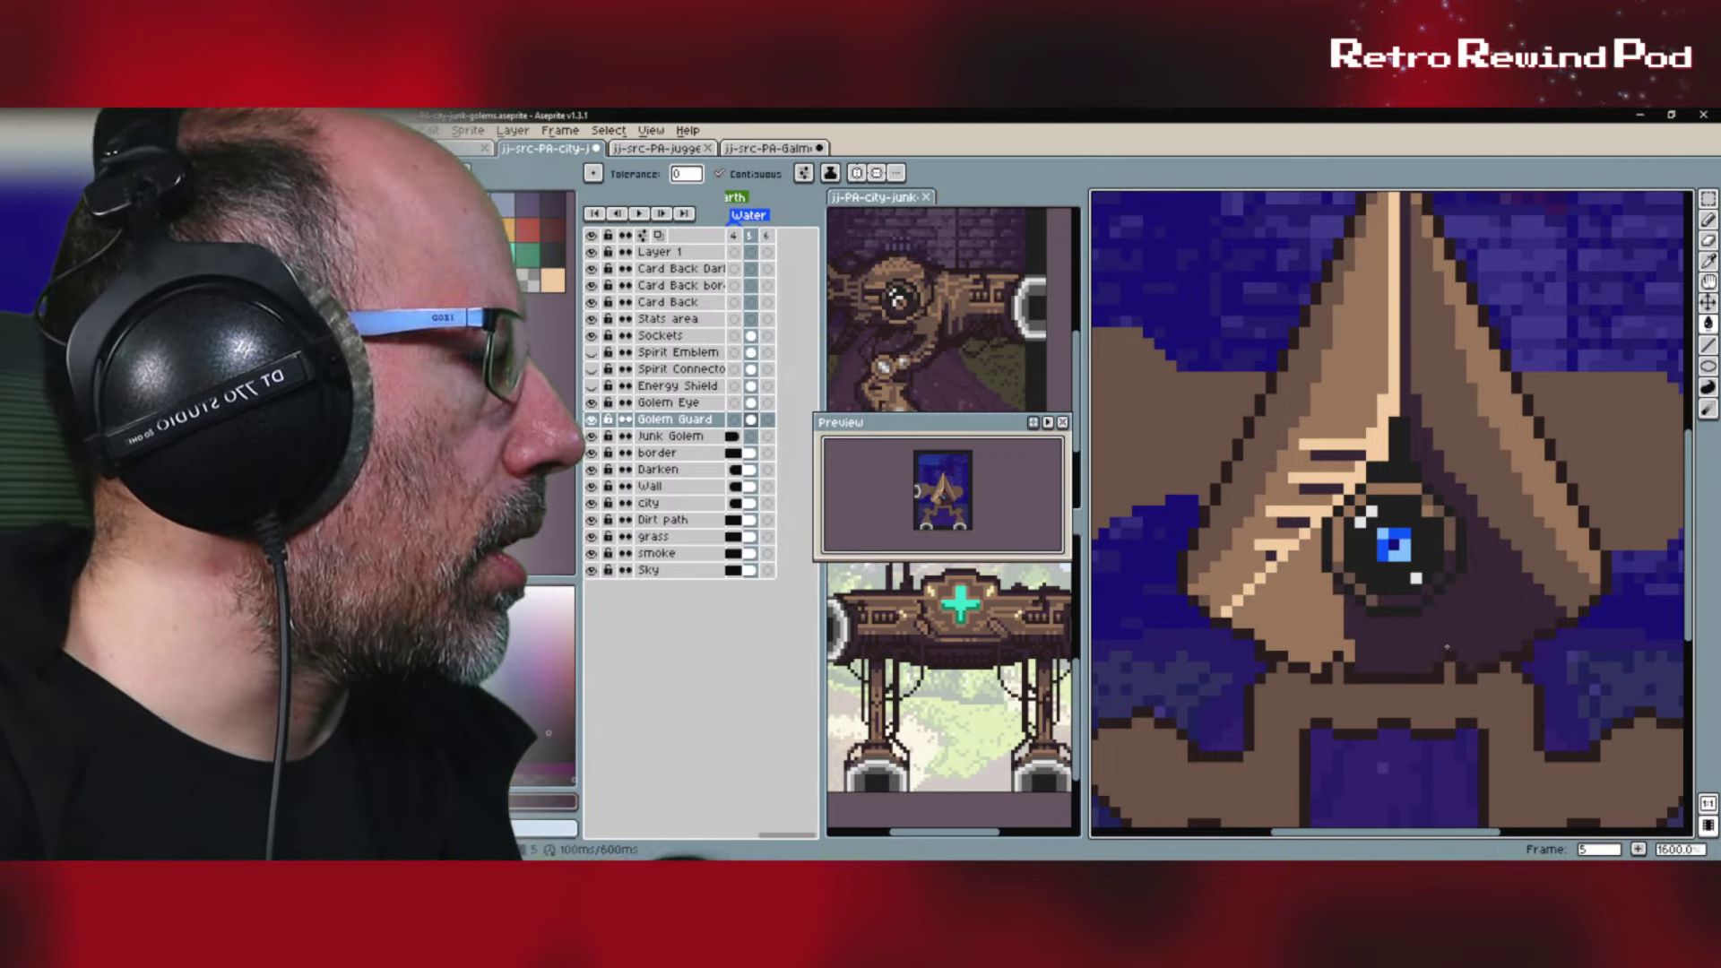
pyautogui.hotkey('ctrl', 'z')
# Step: Draw a dark purple line from beneath the eye to the right notch, and add a black-filled shadow under the guard's right inner edge
pyautogui.click(1709, 344)
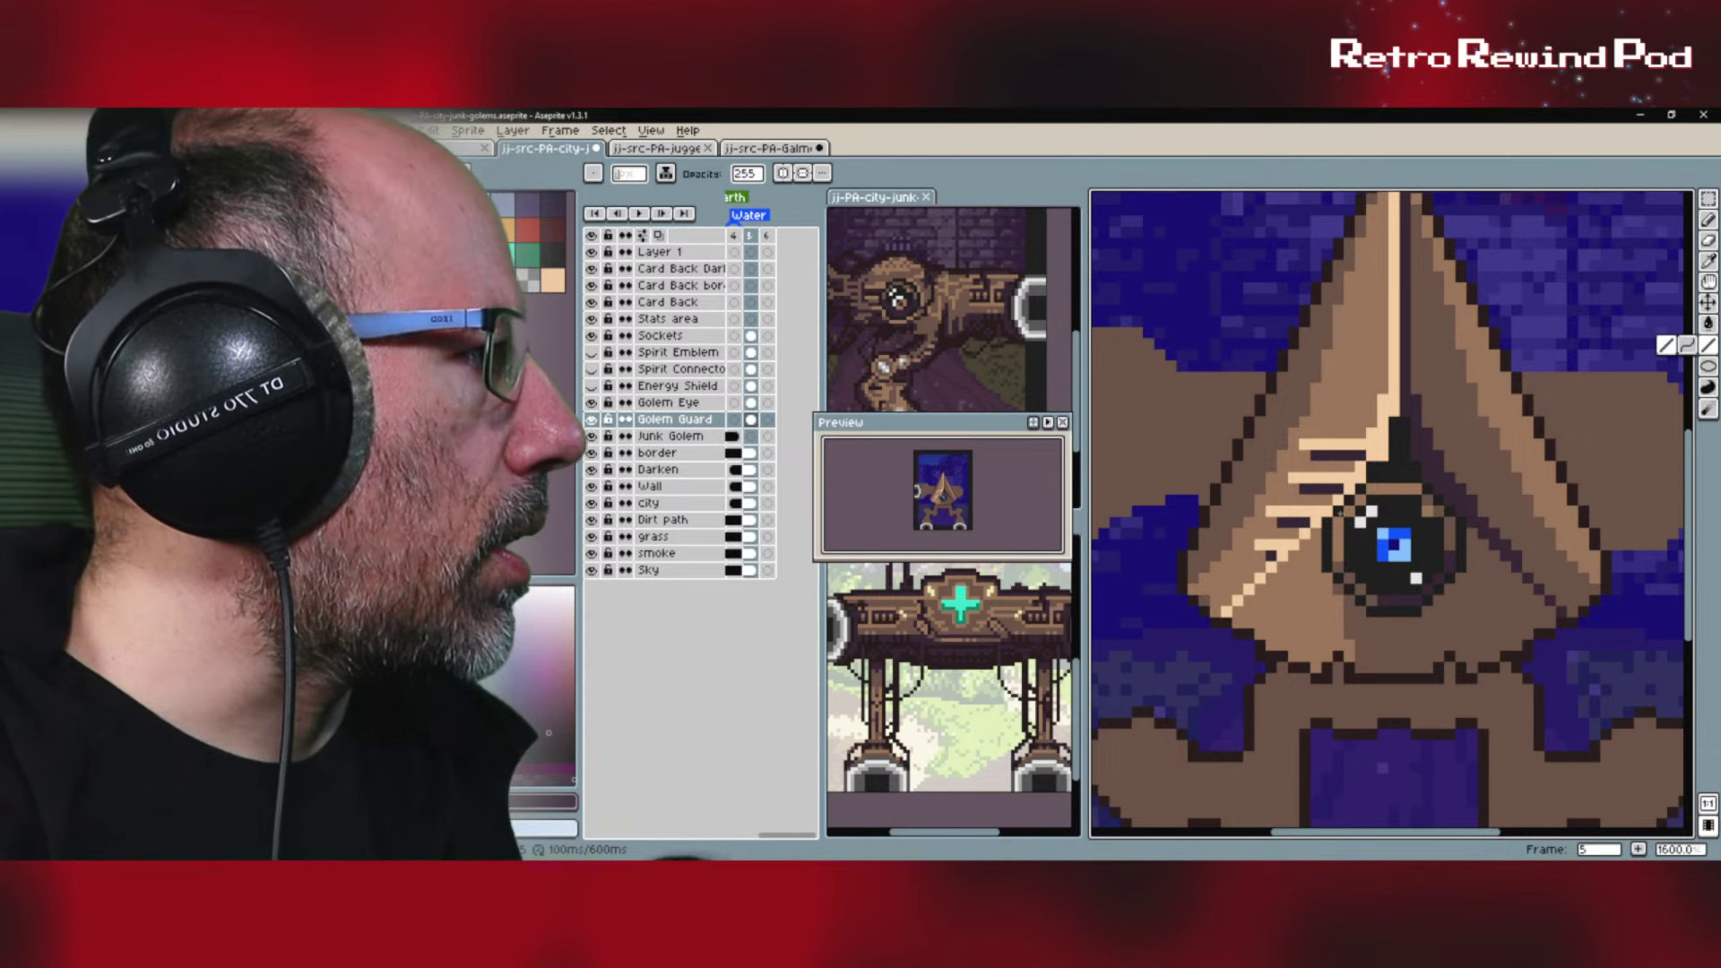
pyautogui.moveTo(1350, 500); pyautogui.dragTo(1450, 644)
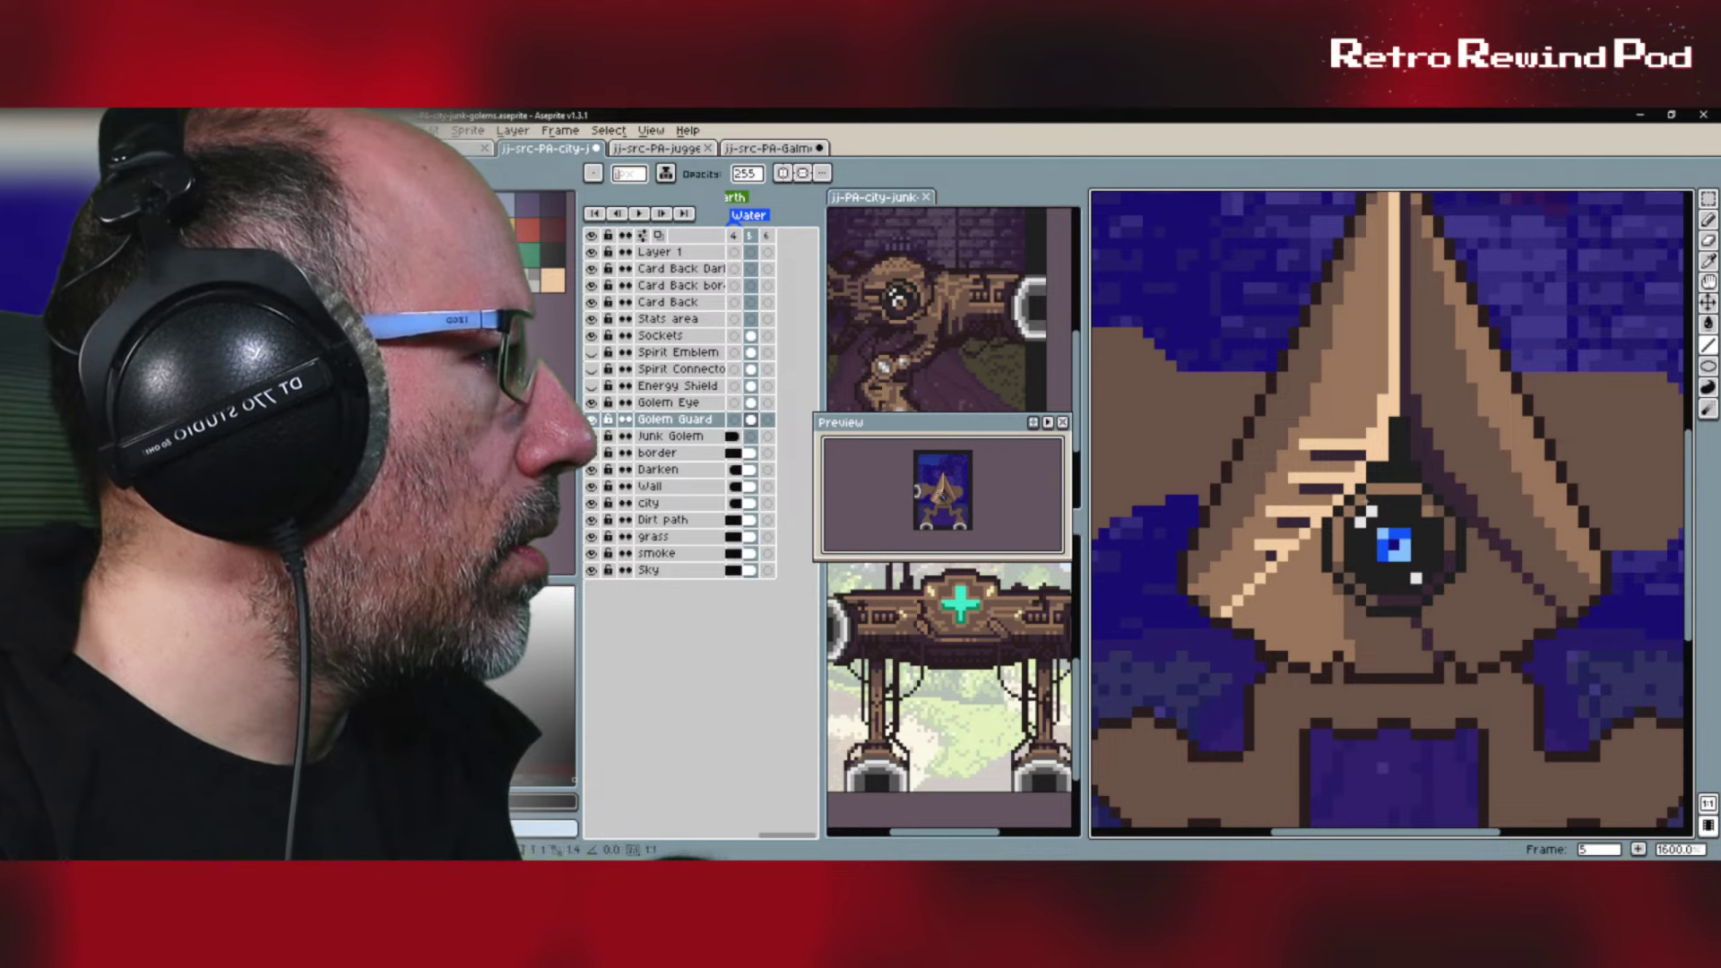
pyautogui.moveTo(1448, 583); pyautogui.dragTo(1550, 630)
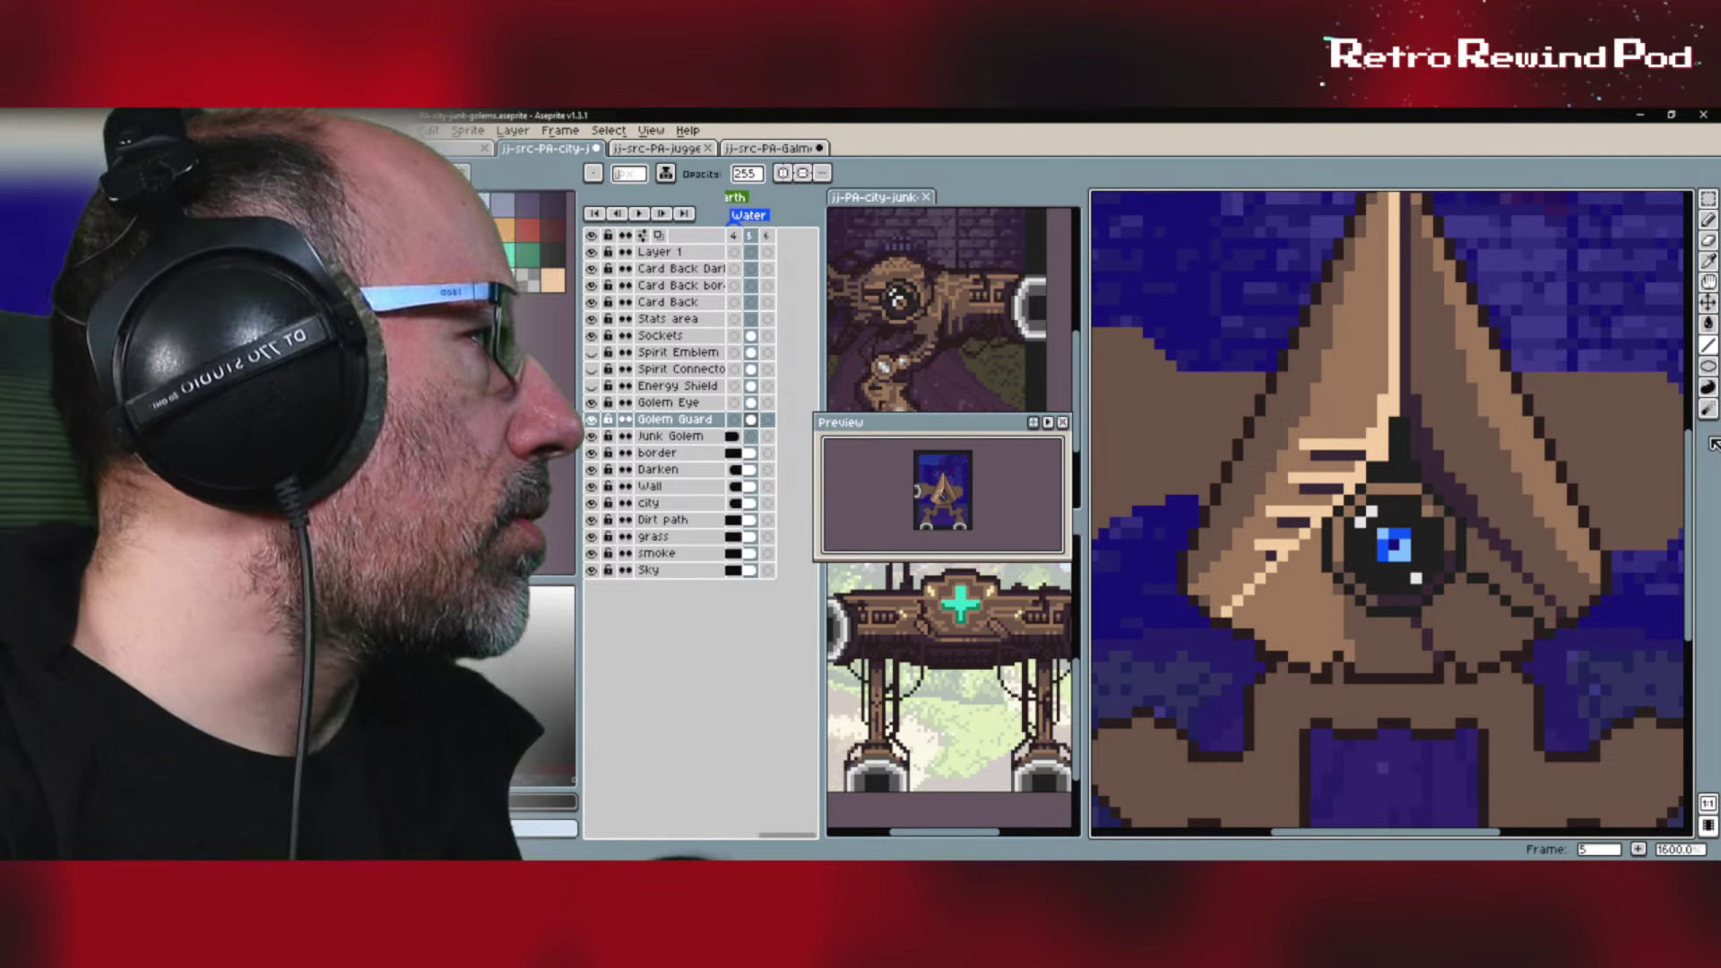
pyautogui.click(1708, 323)
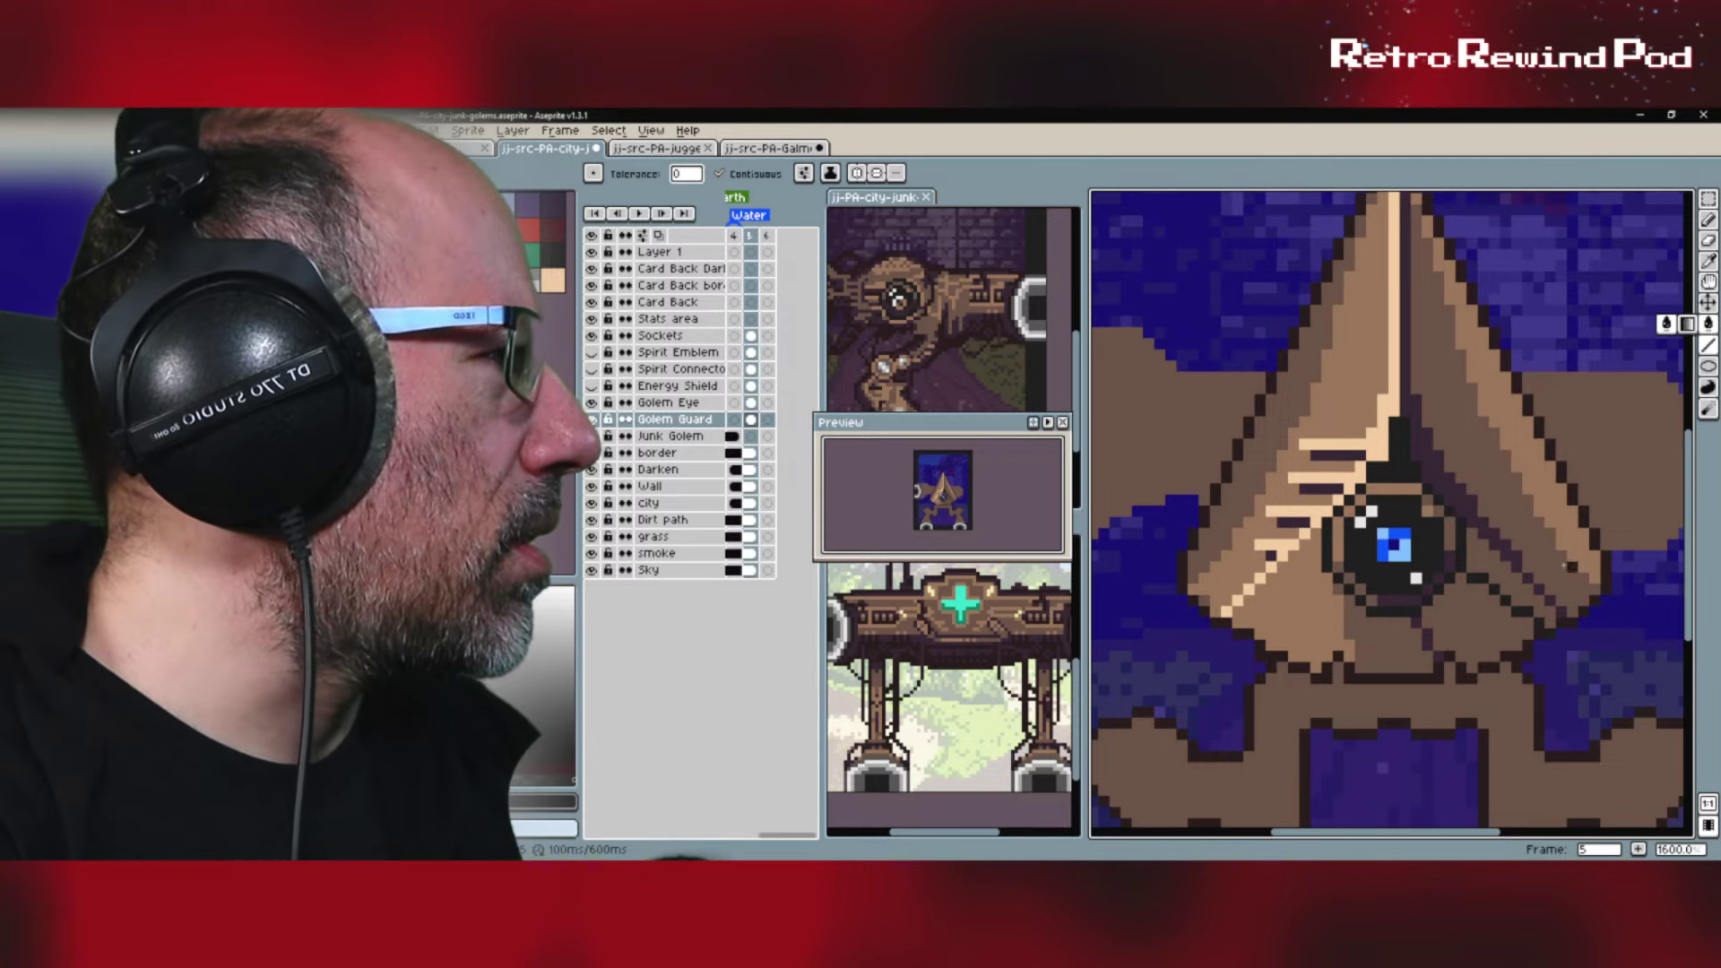
pyautogui.press('i')
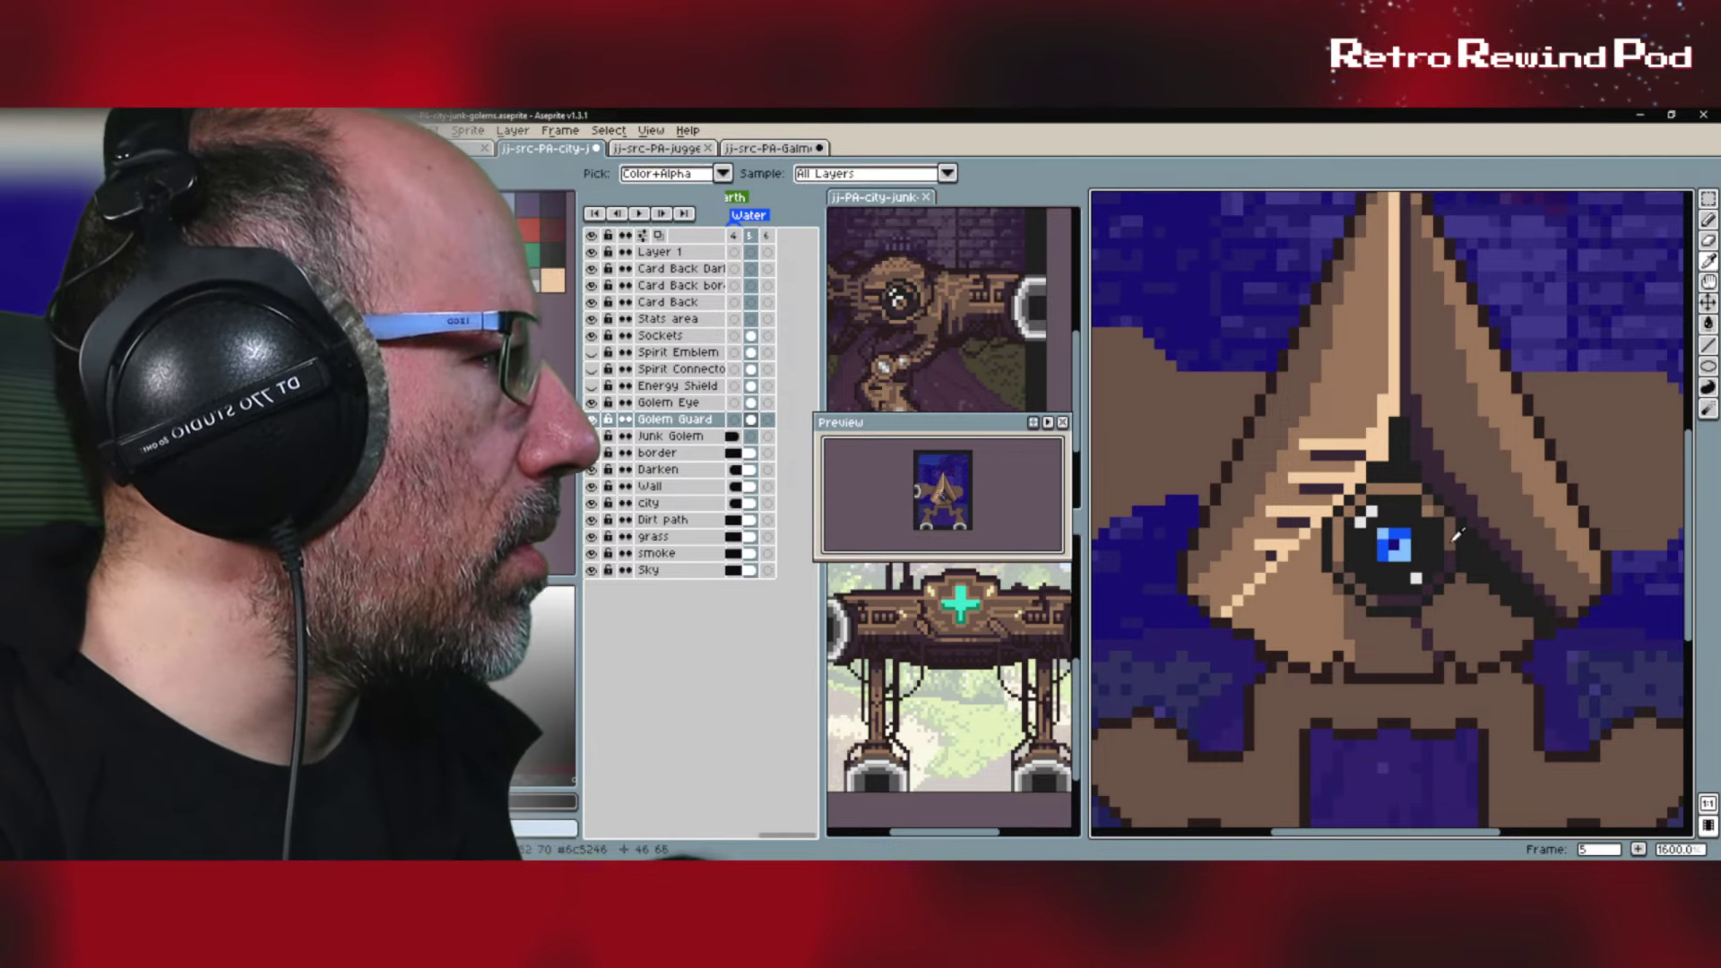
# Step: Try filling the lower plate beneath the eye's right side with sampled dark purple, and undo the plate's shading back to flat brown
pyautogui.keyDown('alt'); pyautogui.click(1457, 530); pyautogui.keyUp('alt')
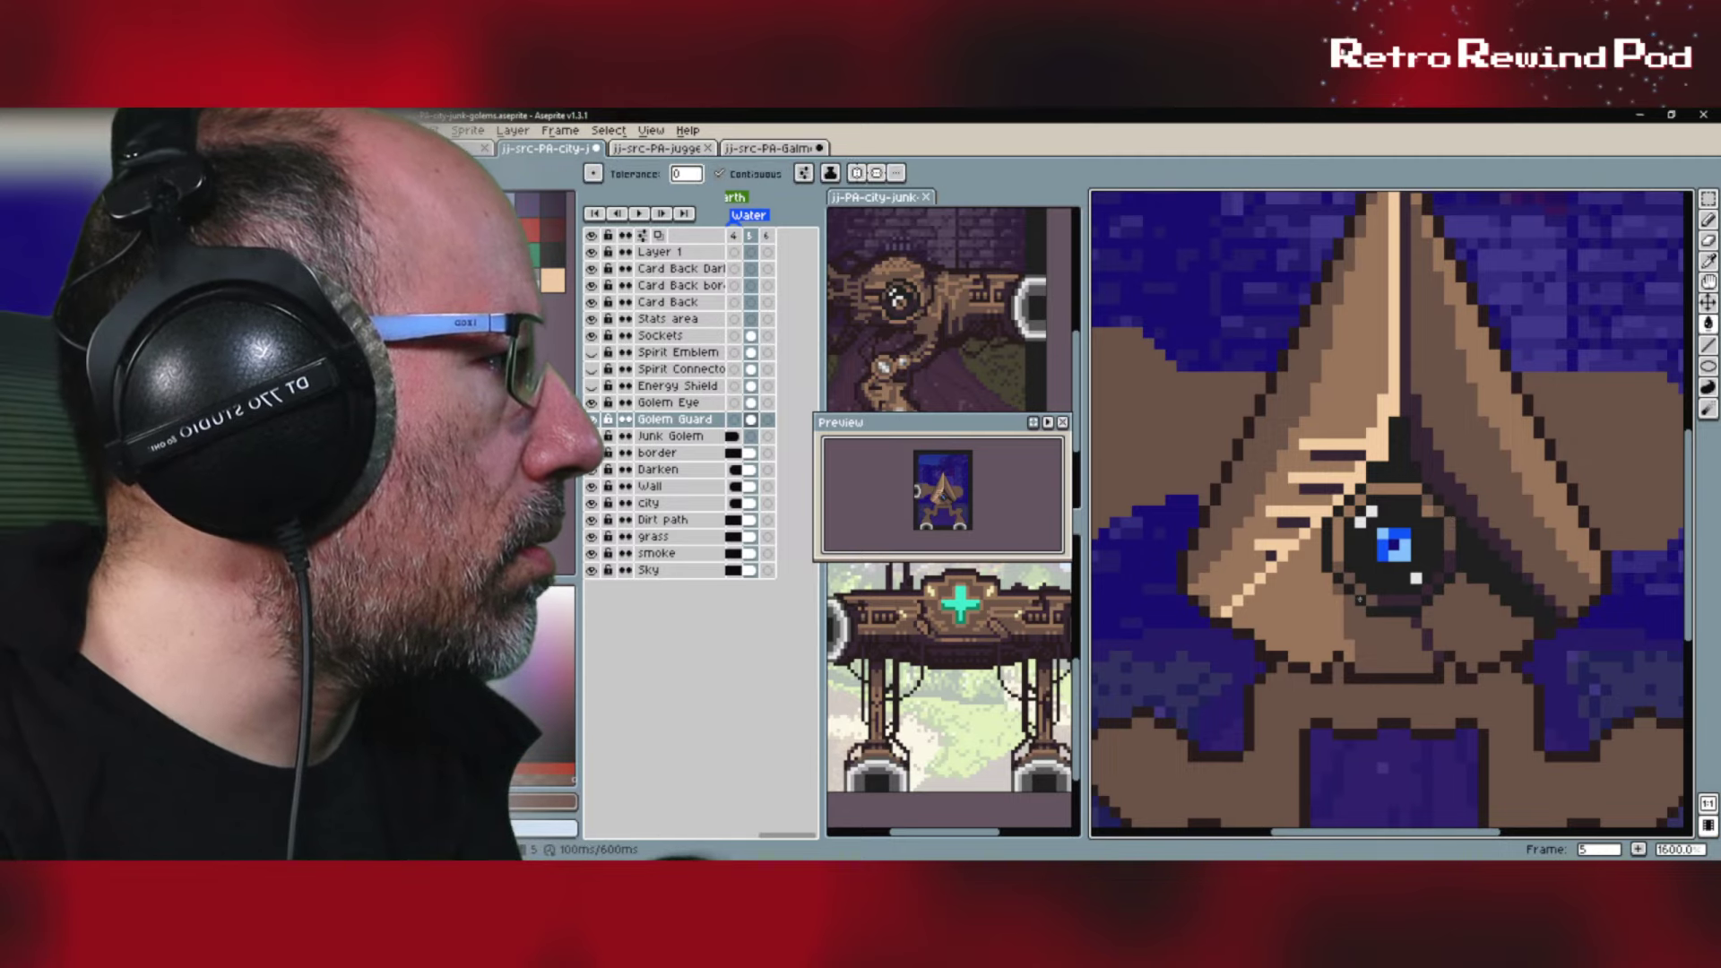
pyautogui.keyDown('alt'); pyautogui.click(1450, 463); pyautogui.keyUp('alt')
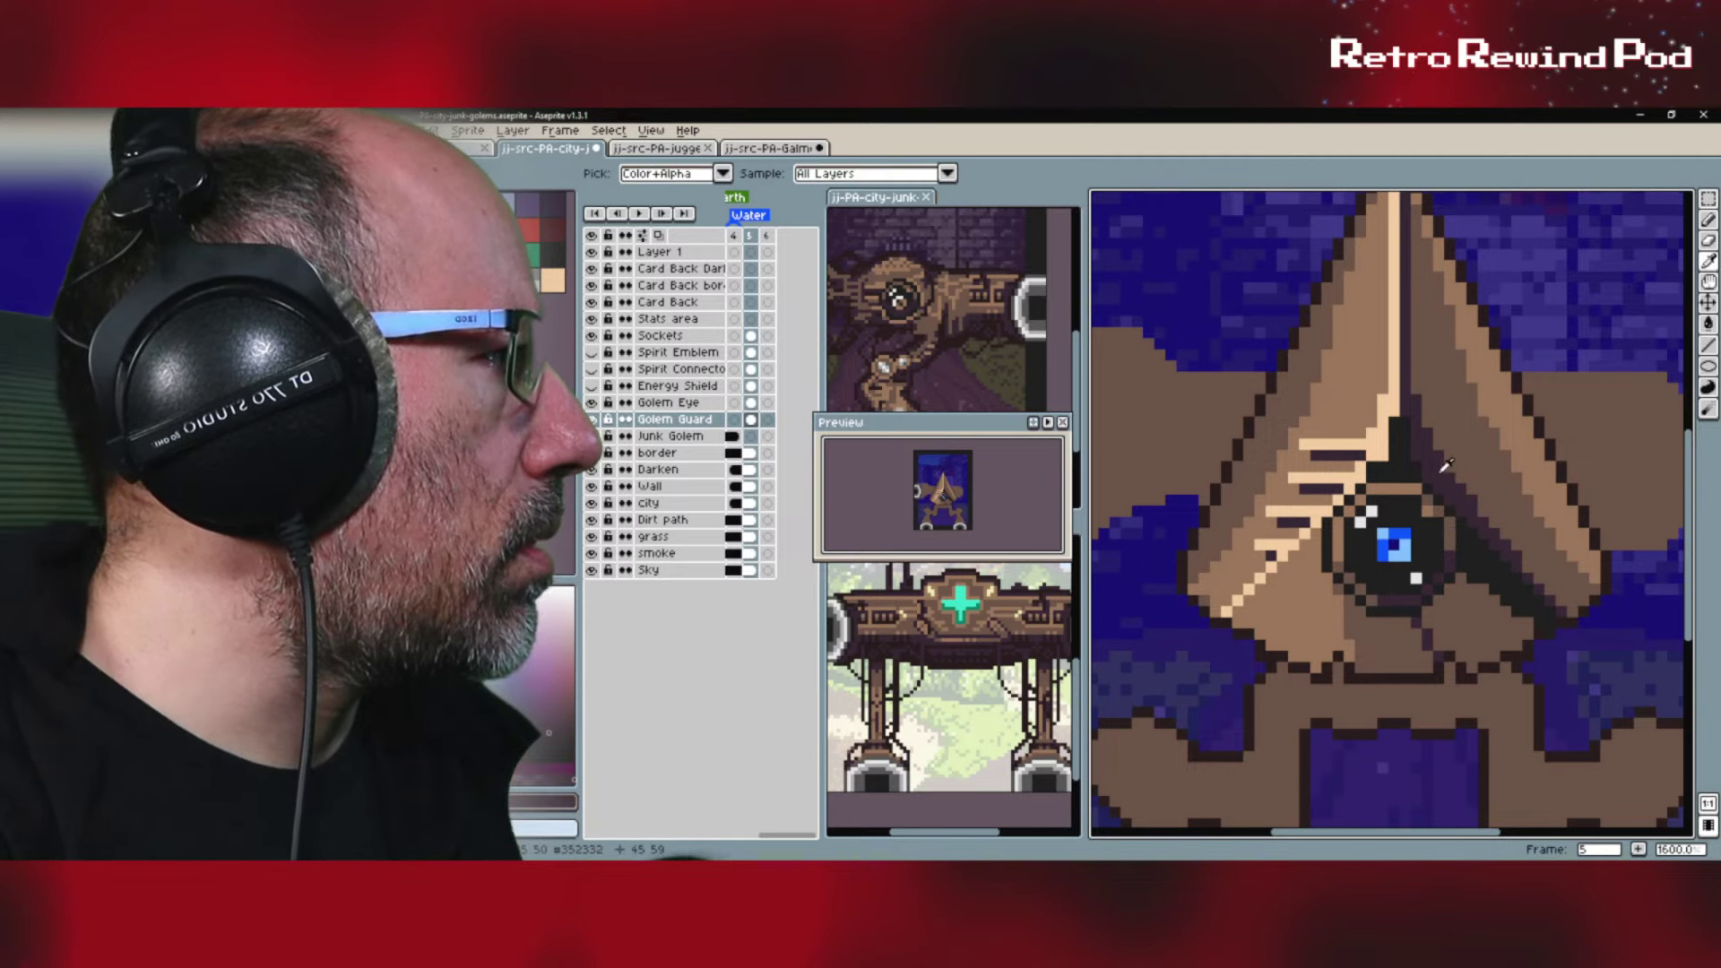
pyautogui.click(1466, 627)
pyautogui.scroll(-5, 1467, 627)
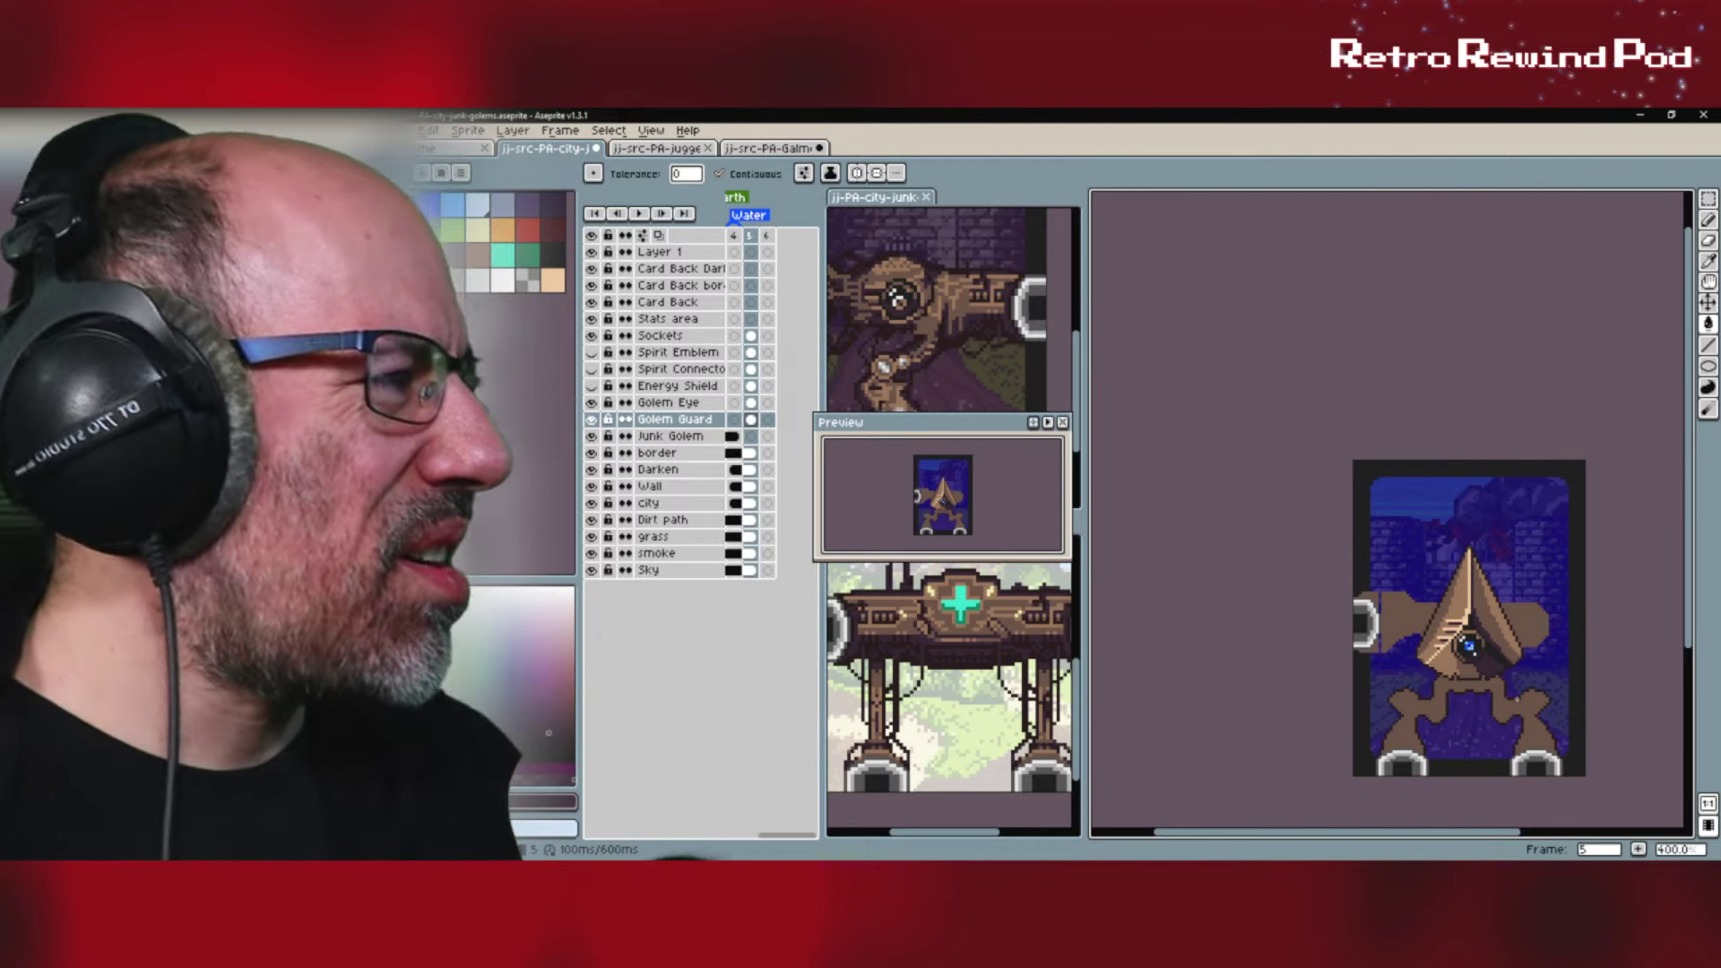
pyautogui.press('v')
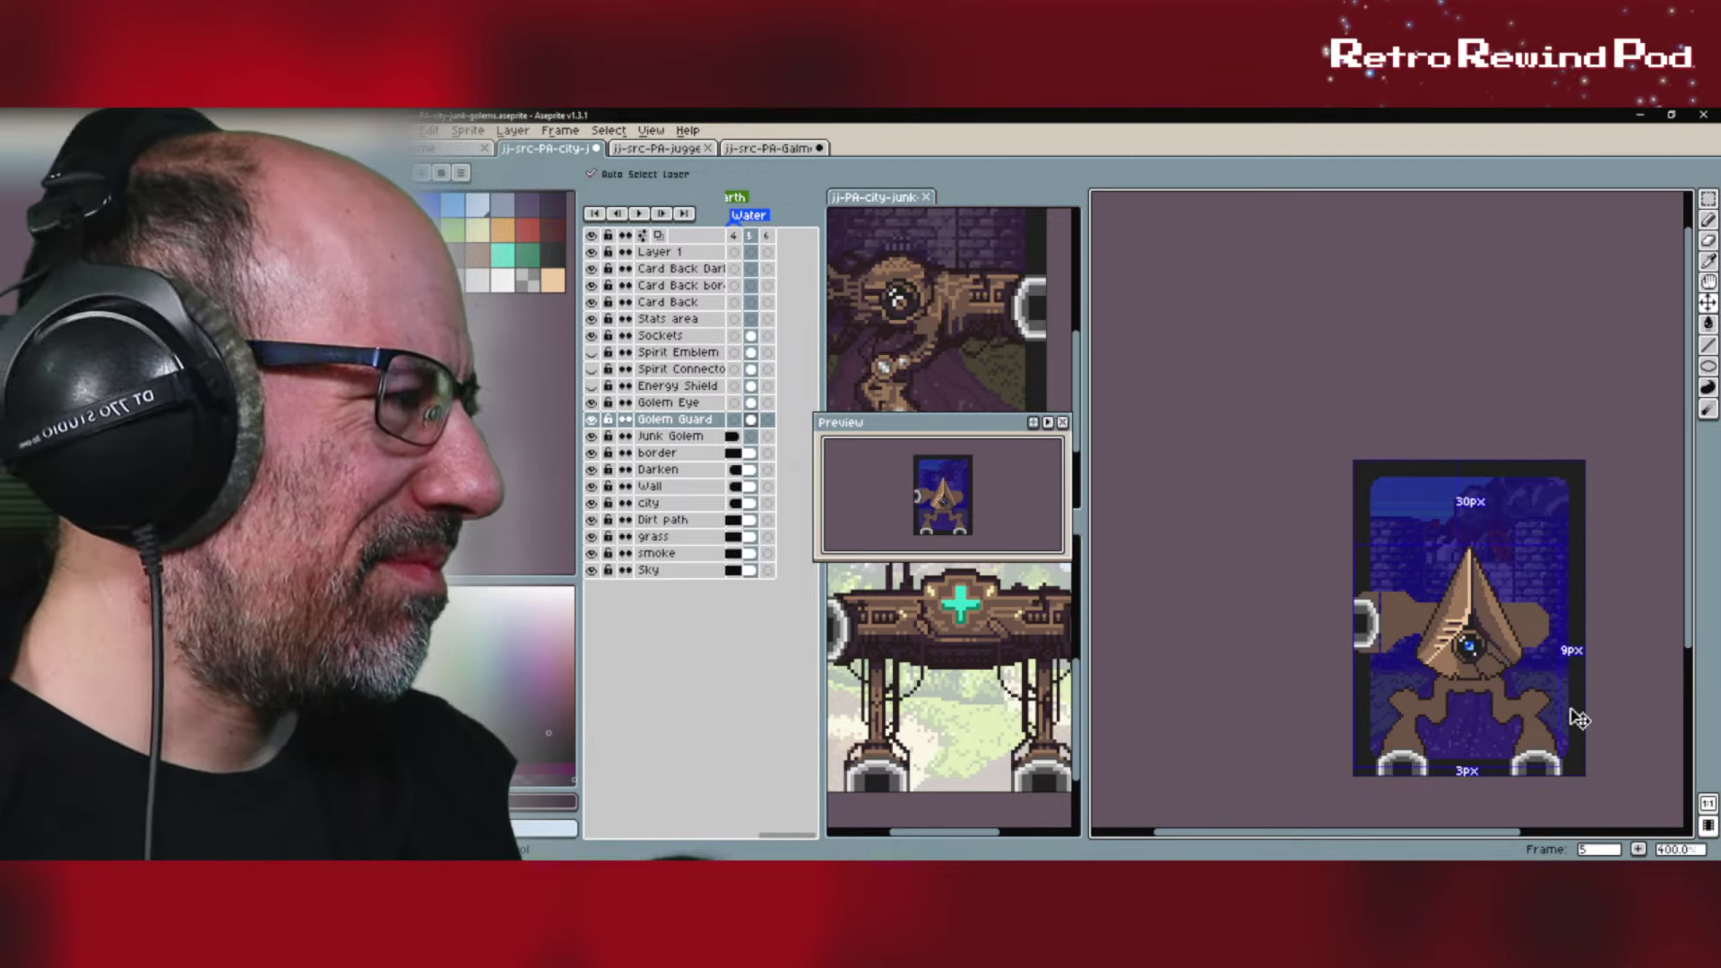
pyautogui.press('g')
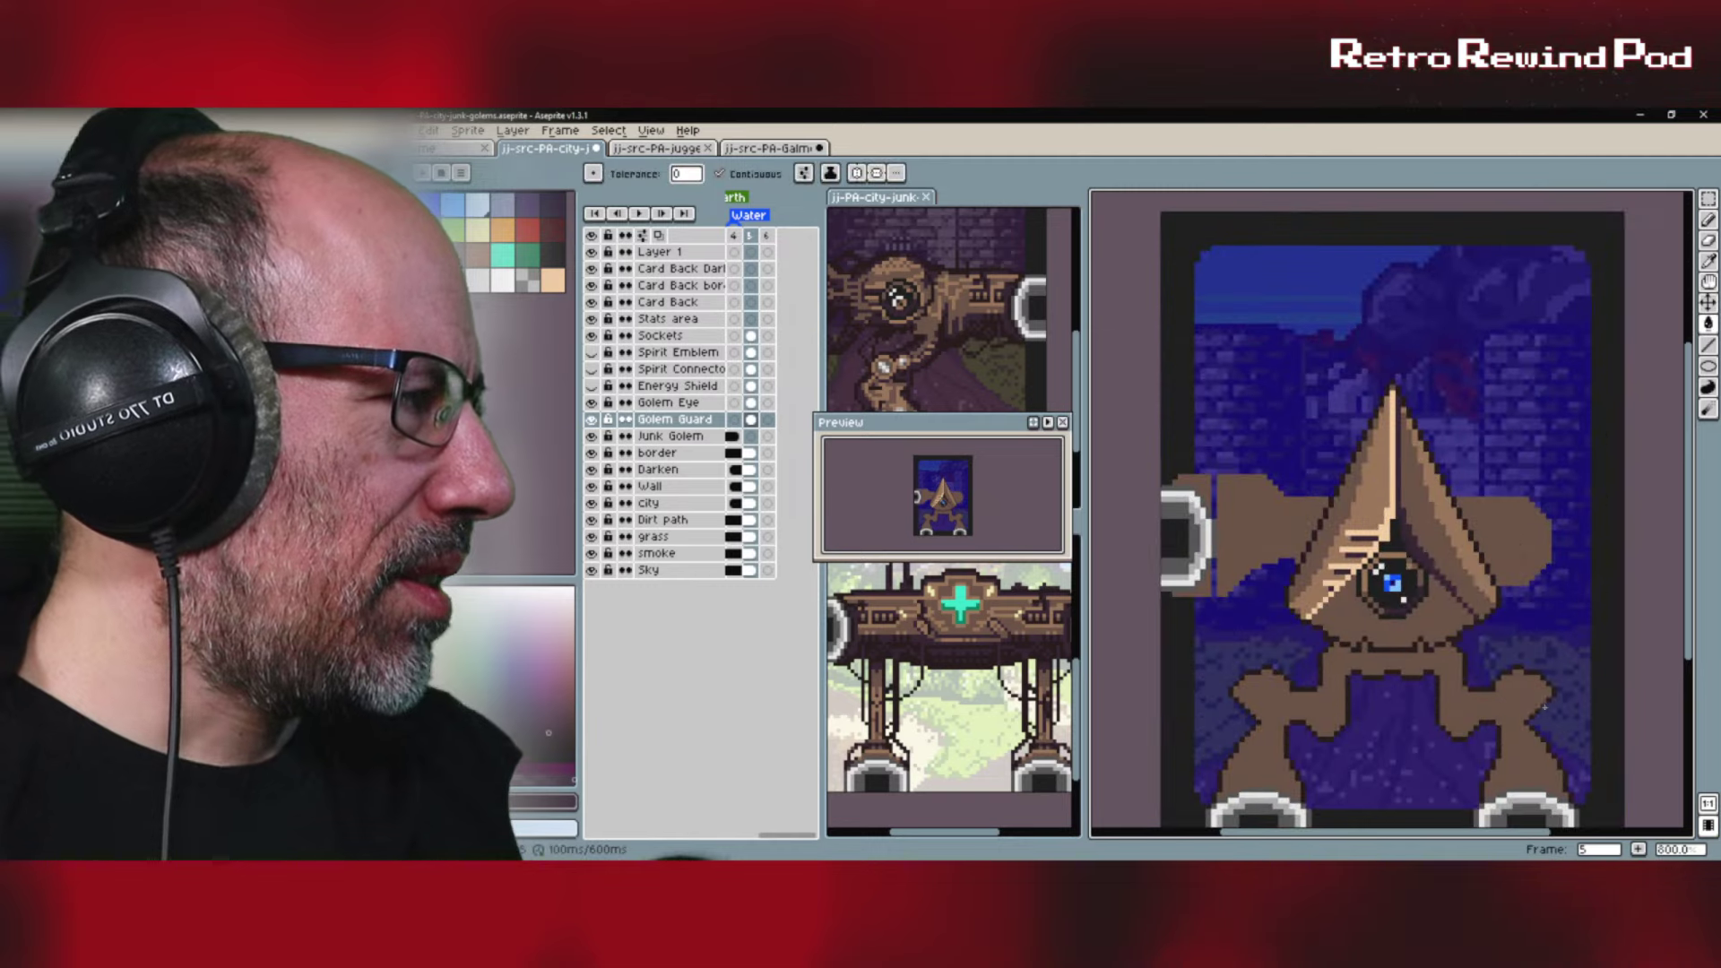
pyautogui.scroll(3, 1547, 712)
pyautogui.scroll(2, 1473, 590)
pyautogui.scroll(-1, 1435, 619)
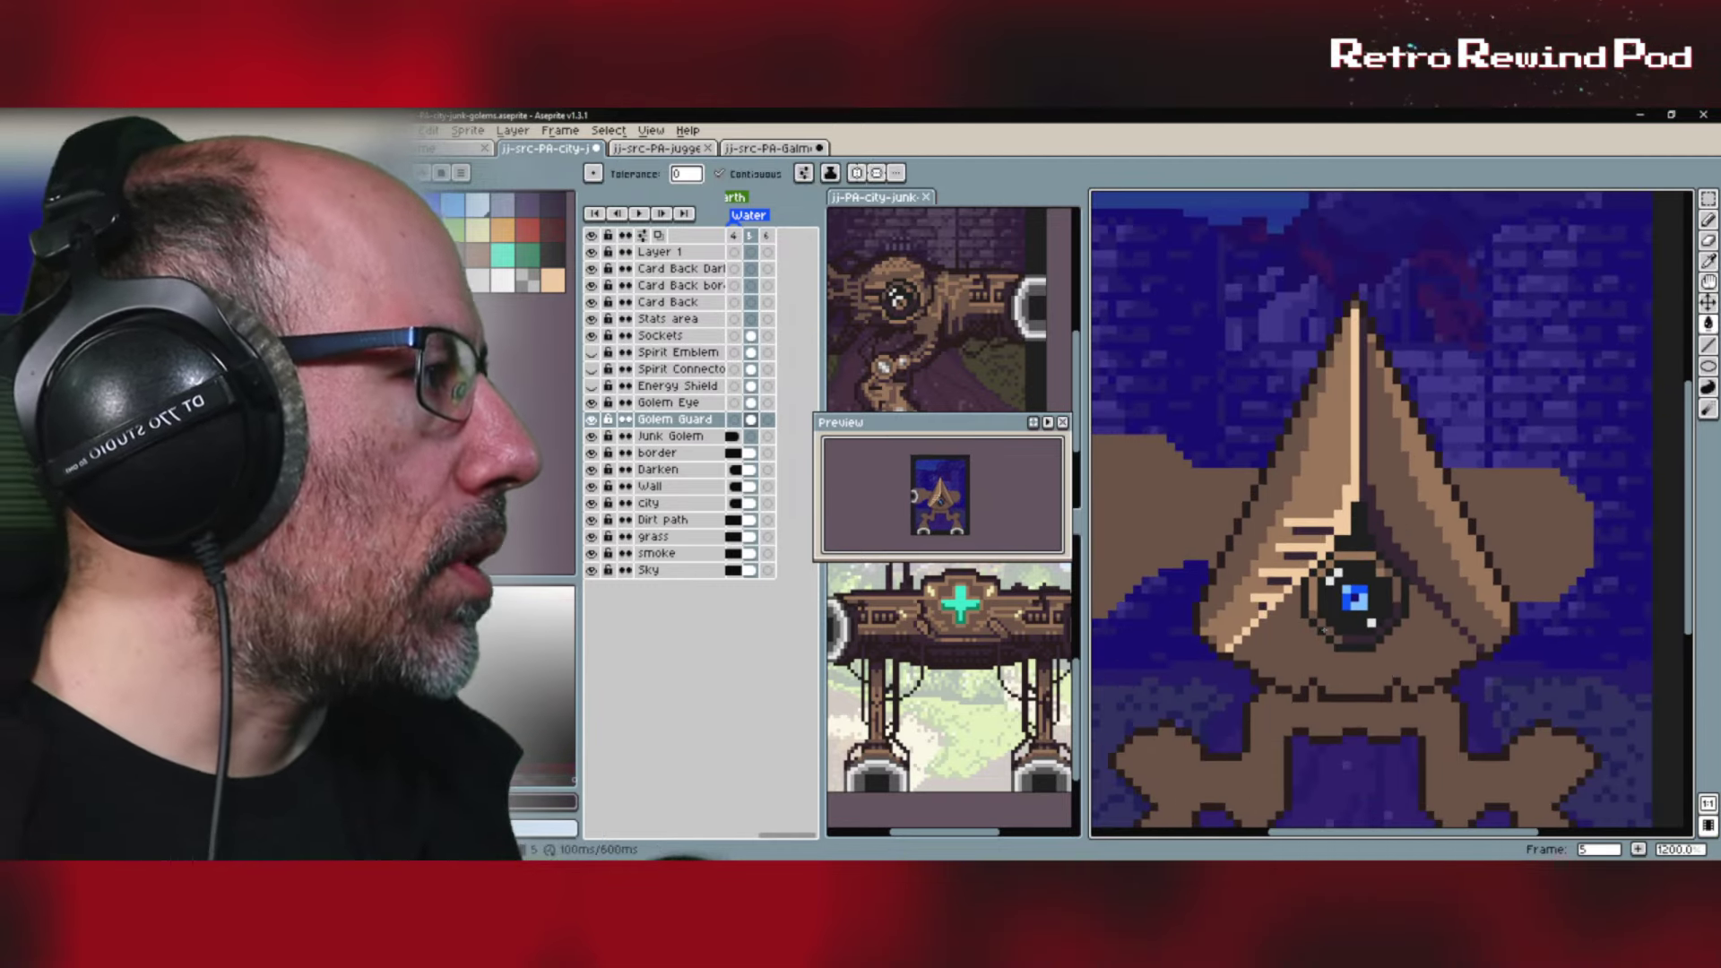
# Step: Draw a black shadow line under the guard's left inner edge and fill the lower plate with dark purple sampled from the guard
pyautogui.scroll(1, 1309, 605)
pyautogui.click(1708, 346)
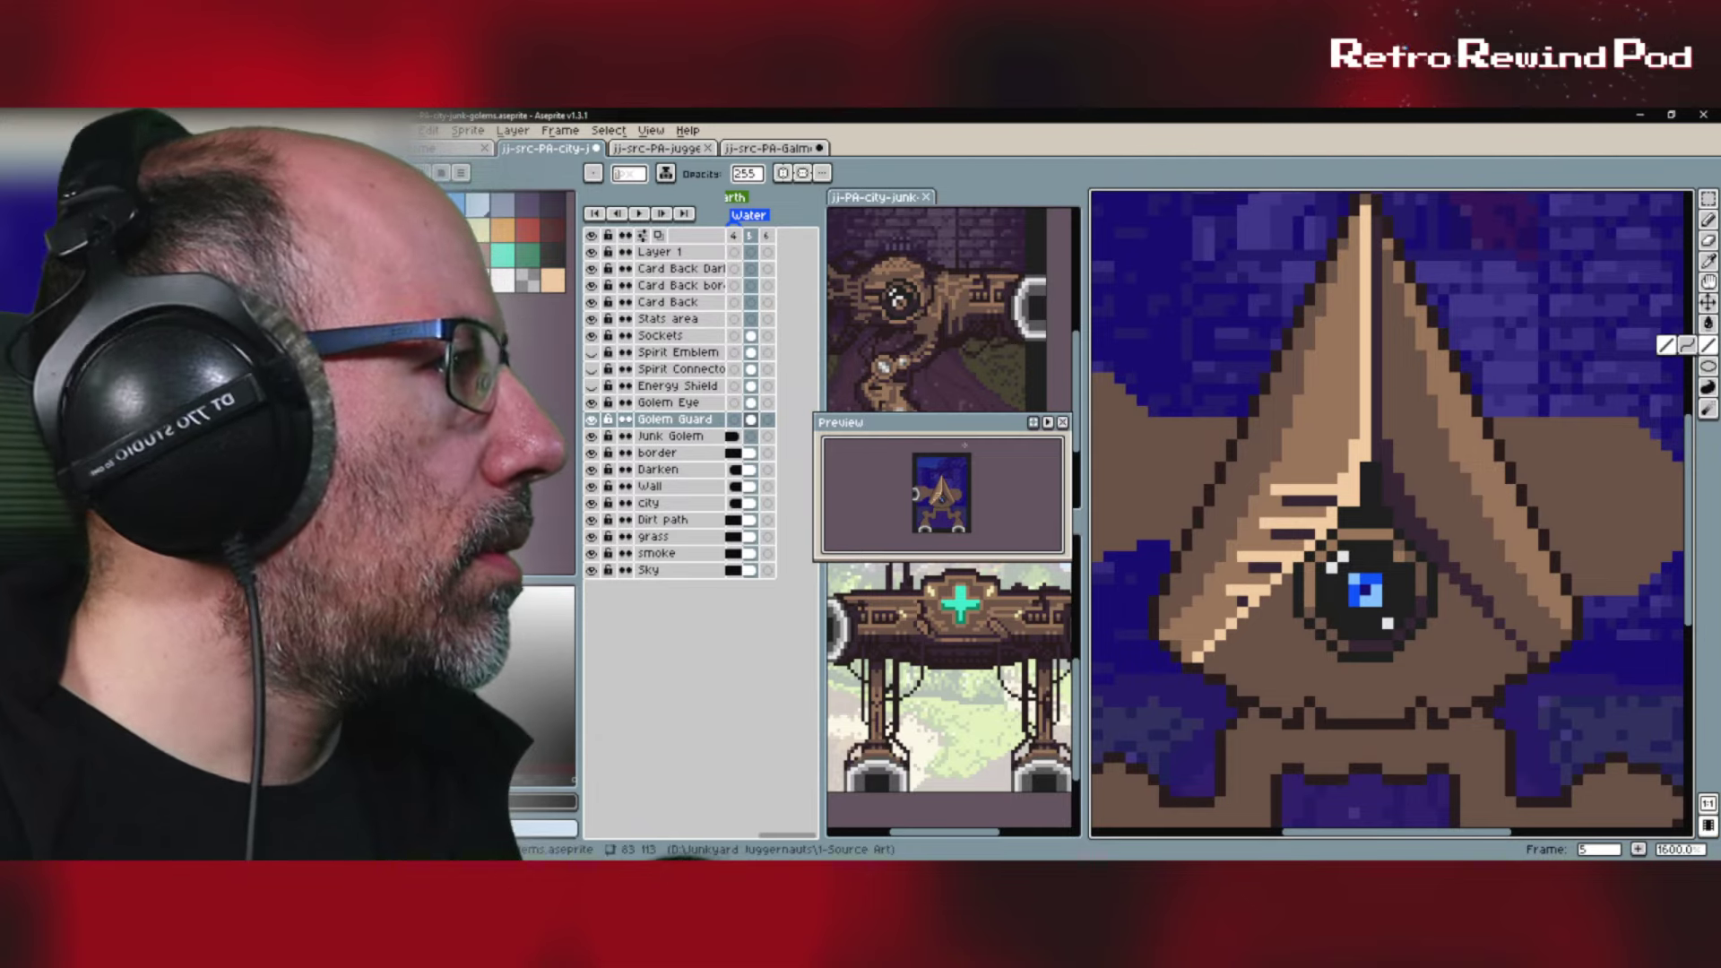
pyautogui.moveTo(1208, 659); pyautogui.dragTo(1350, 540)
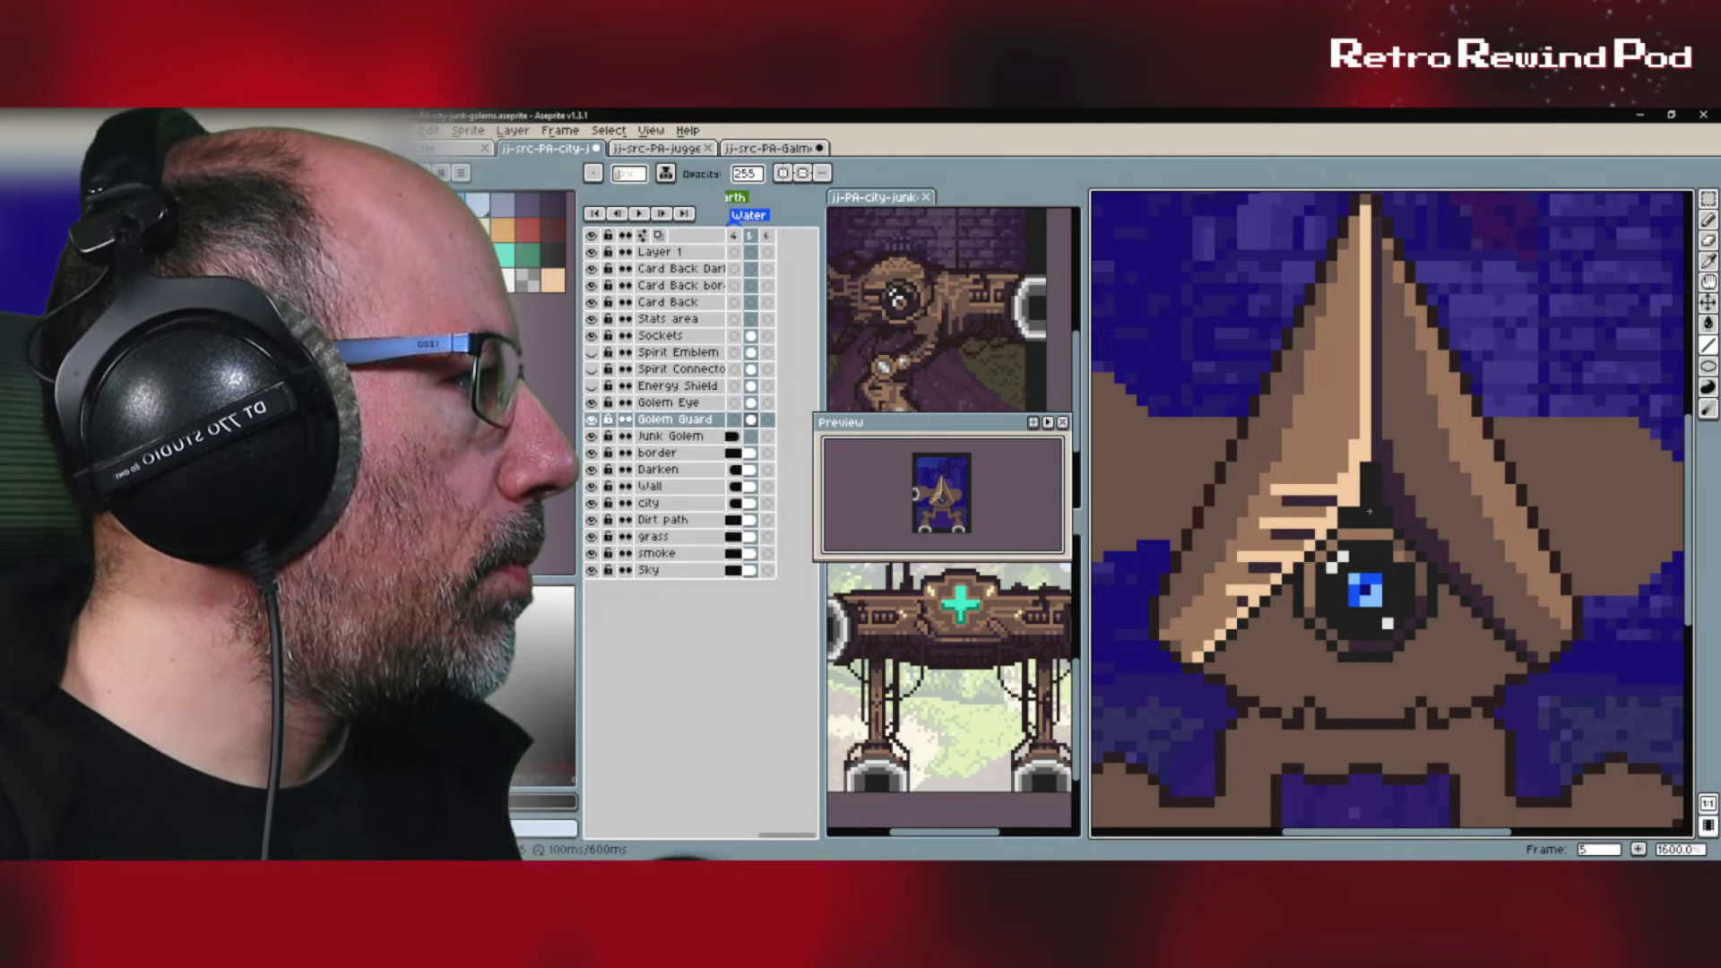
pyautogui.press('i')
pyautogui.click(1417, 513)
pyautogui.press('g')
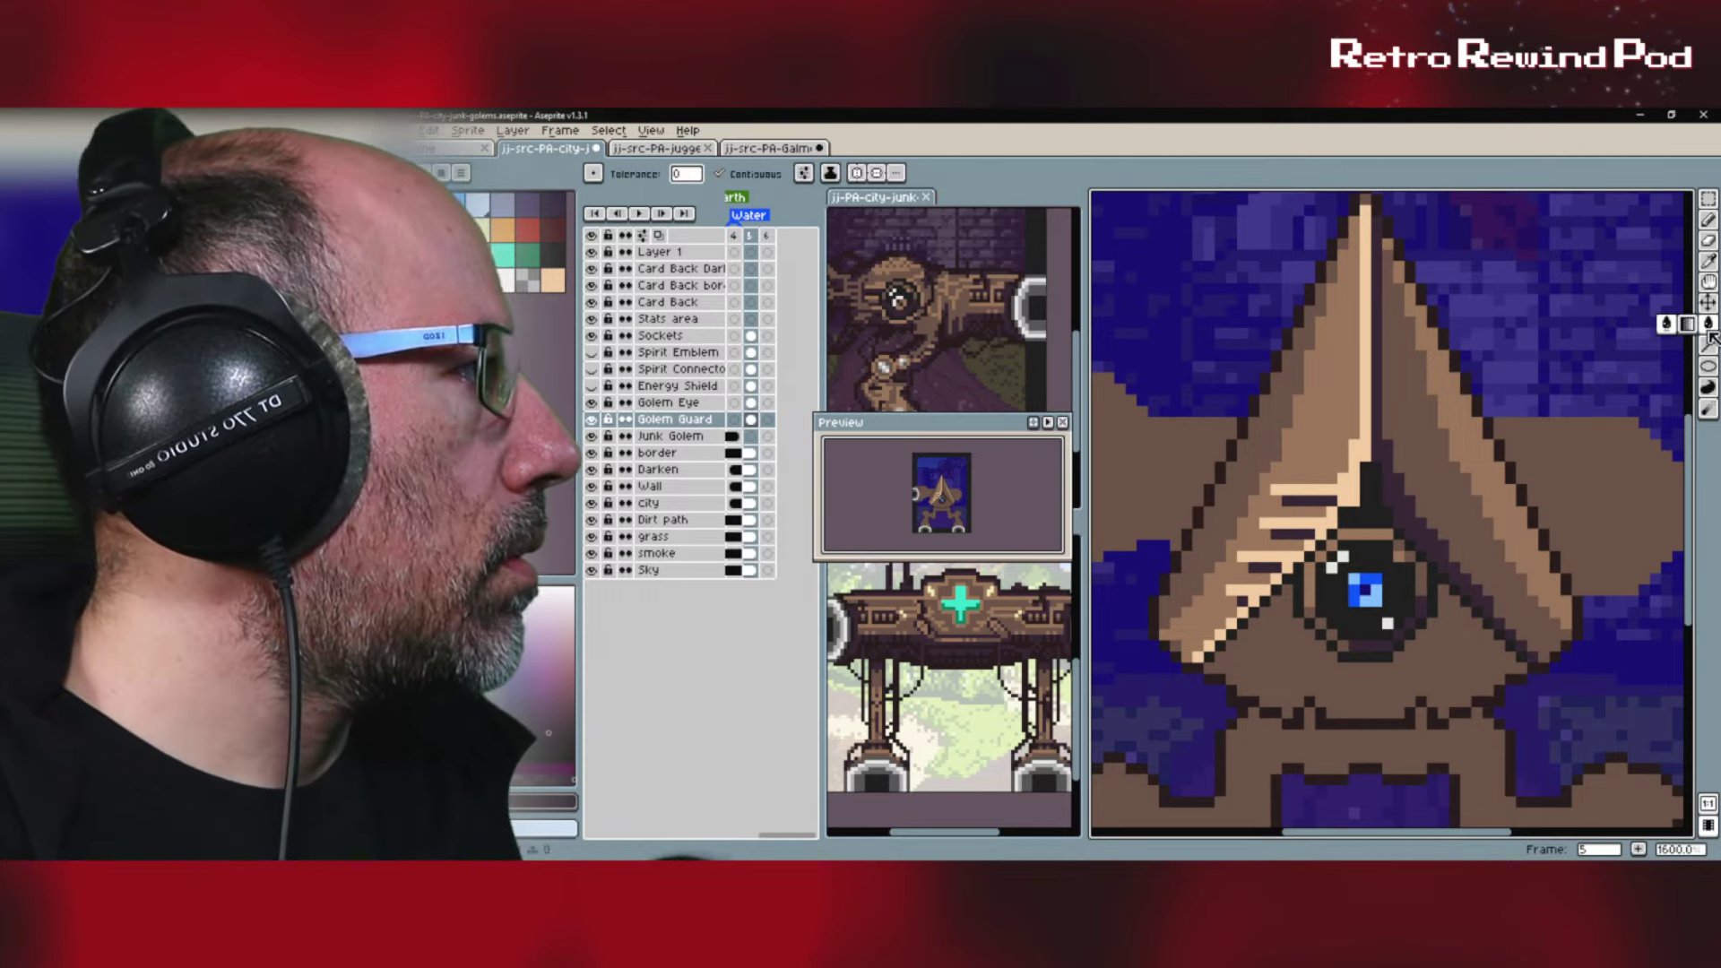
pyautogui.click(1420, 668)
pyautogui.scroll(-5, 1390, 762)
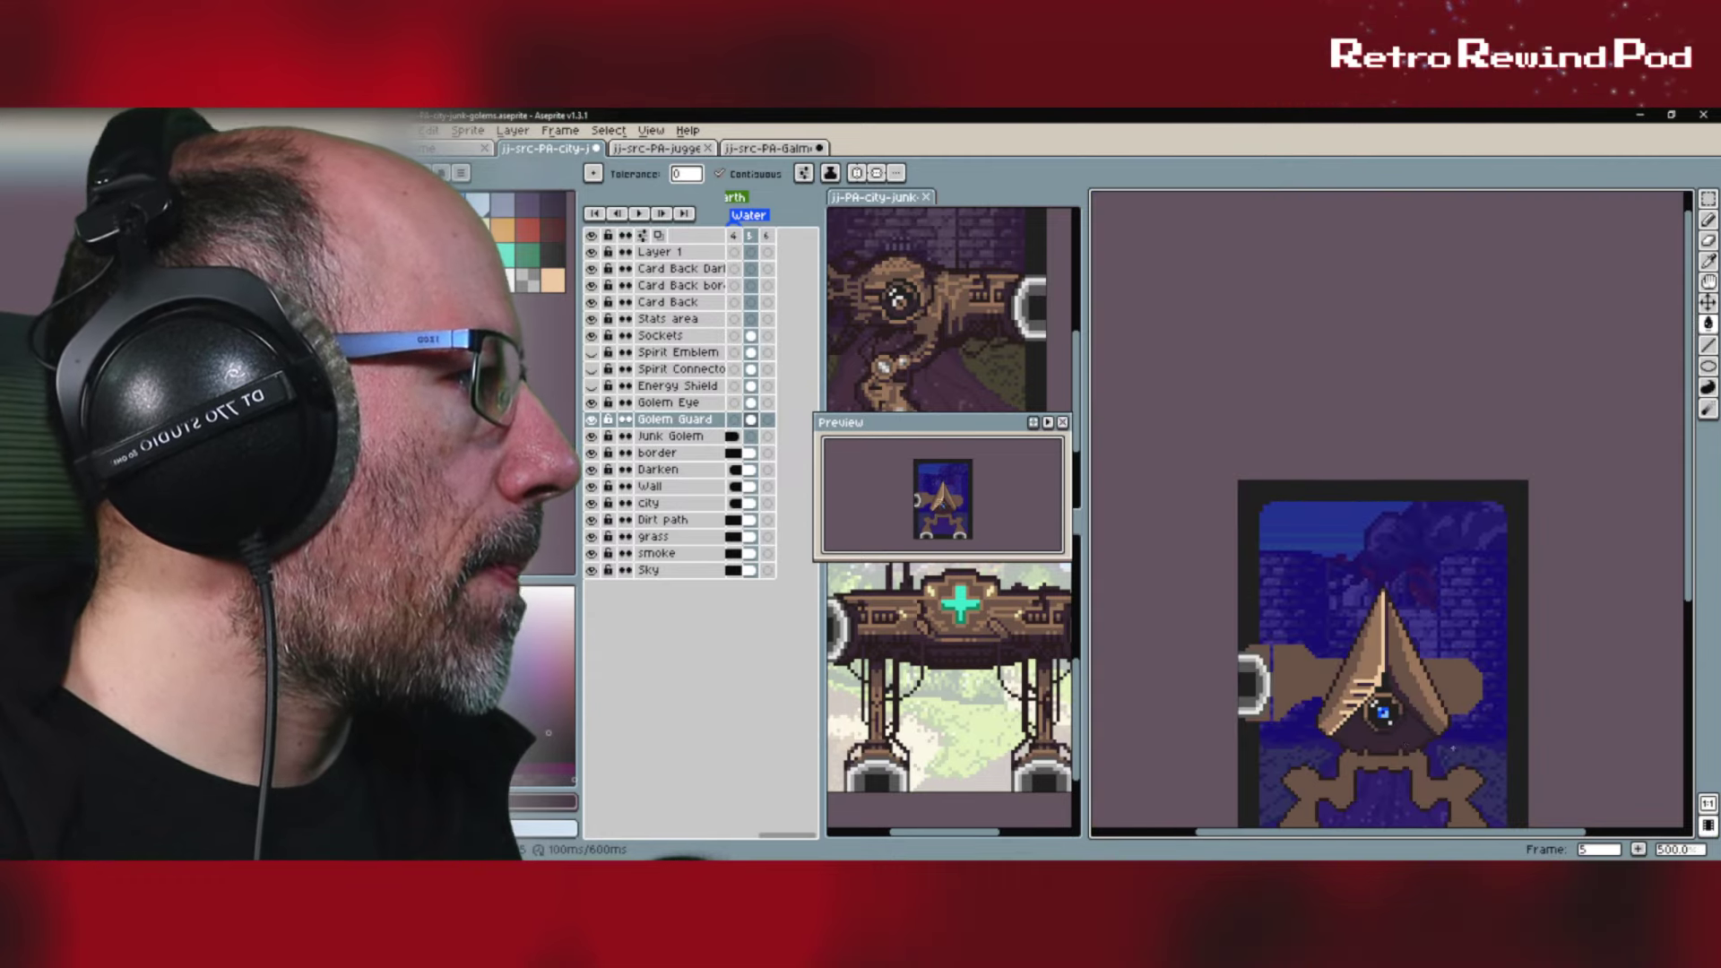
pyautogui.scroll(5, 1379, 764)
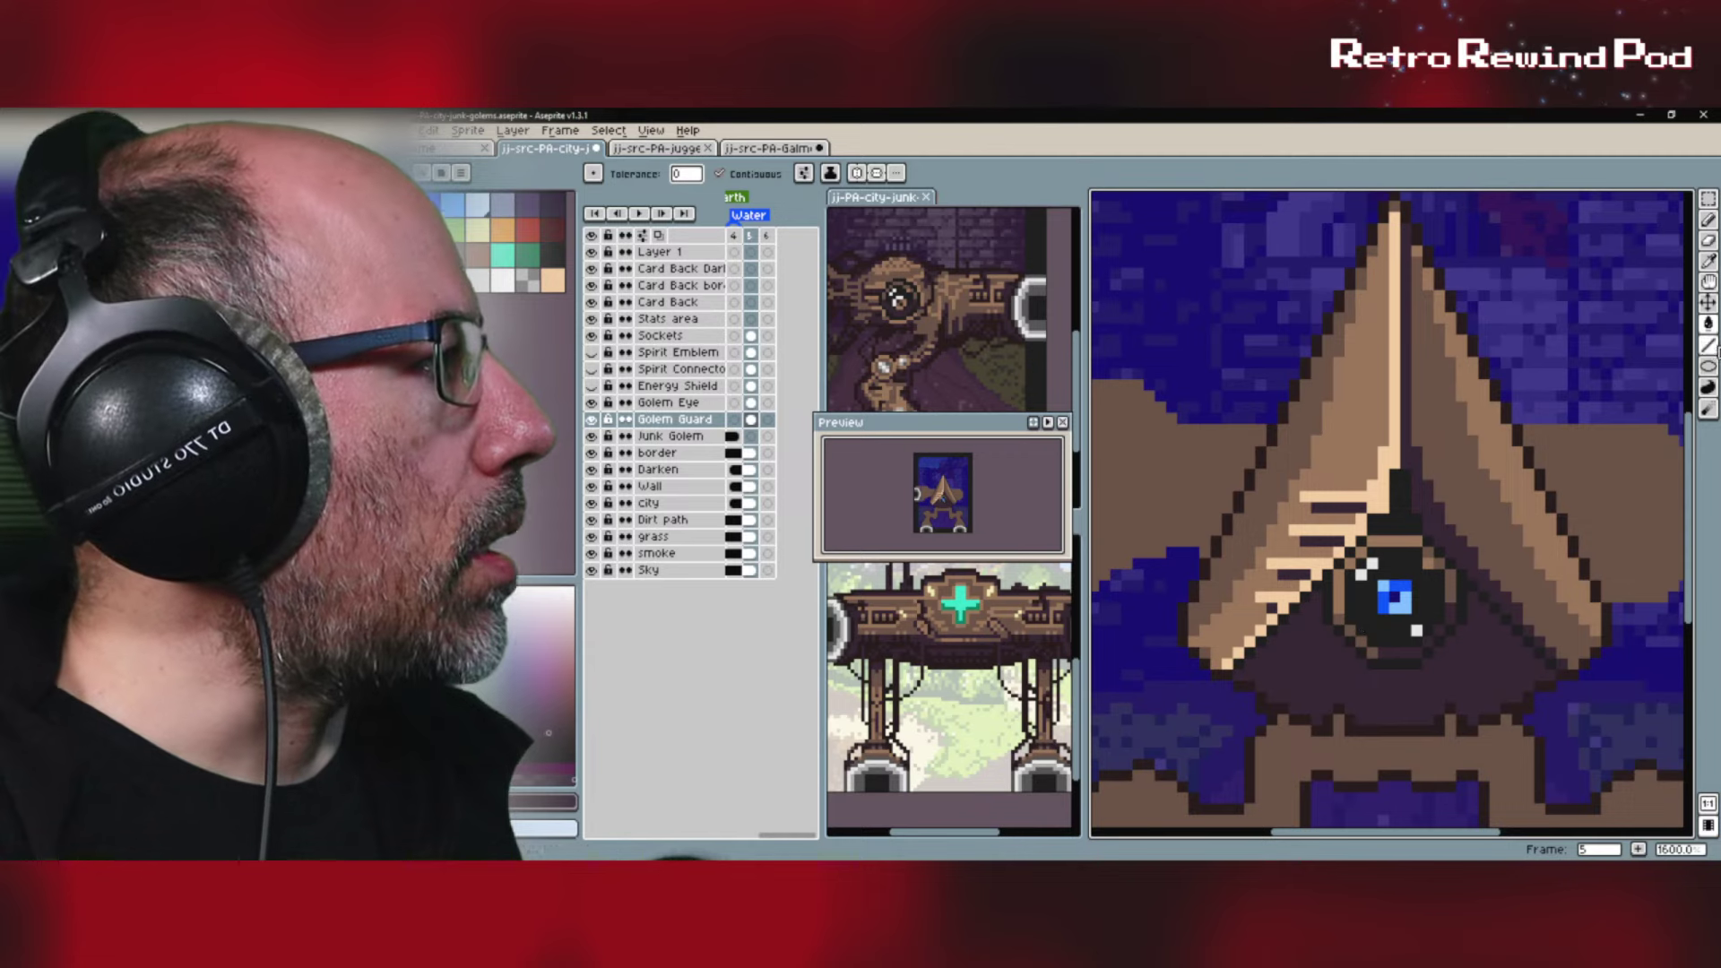
# Step: Move the eye up about two pixels on the Golem Eye layer
pyautogui.click(1708, 345)
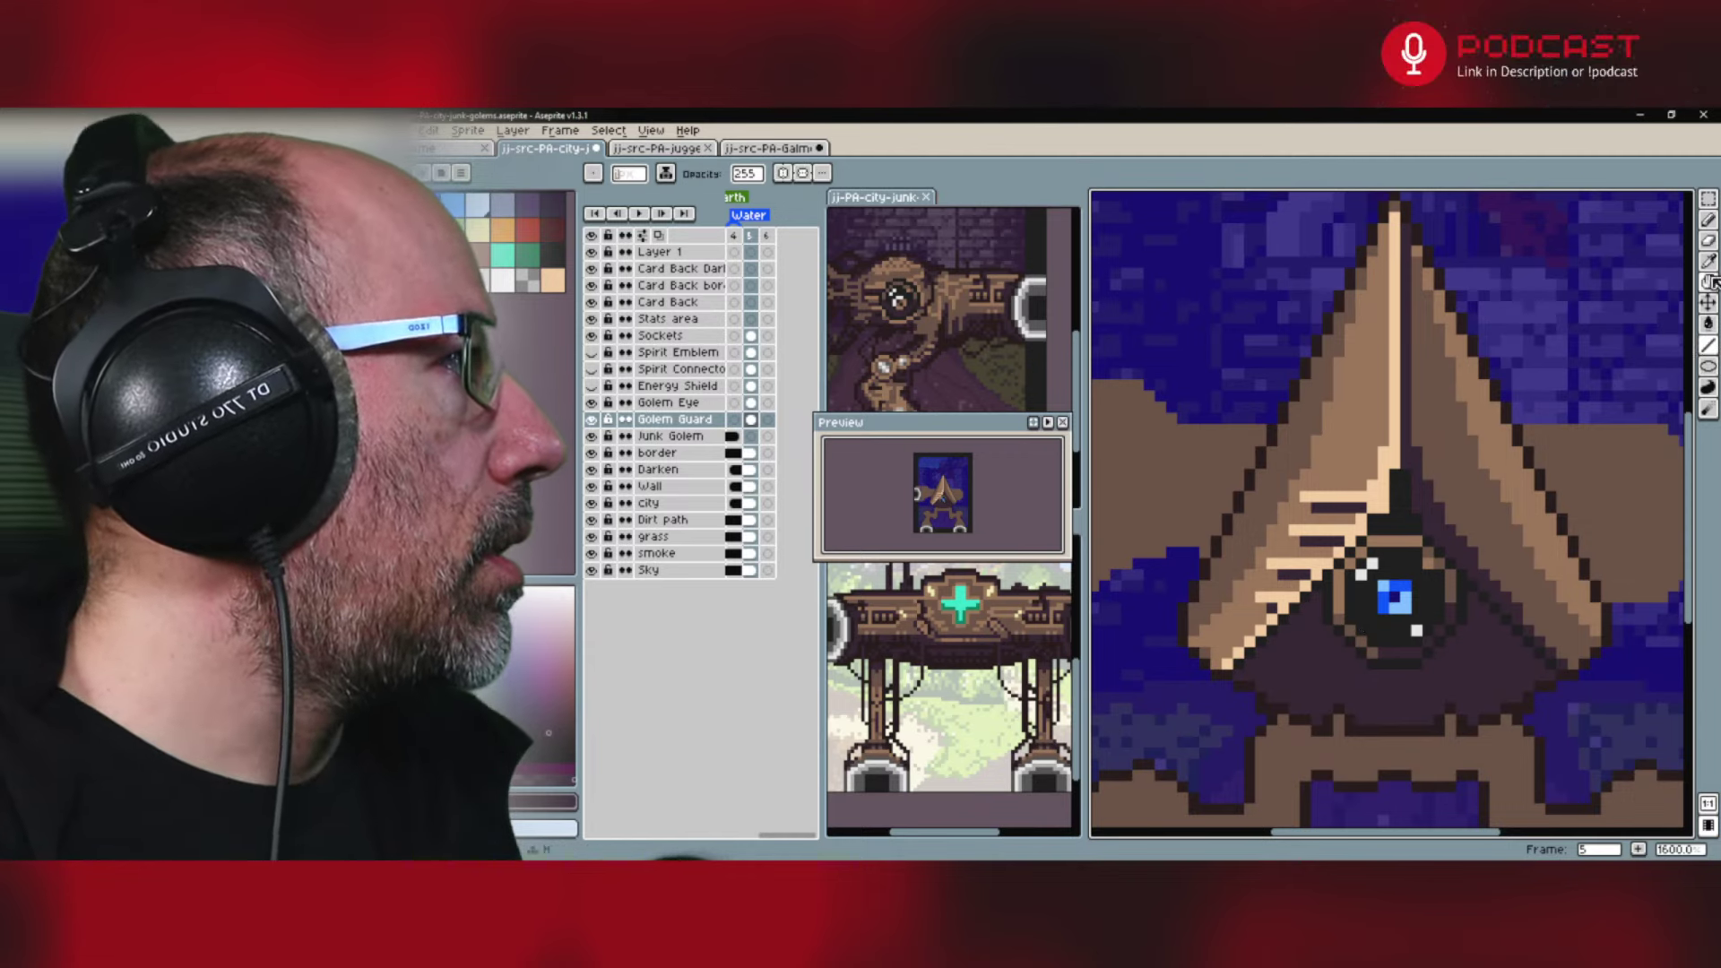
pyautogui.click(1708, 219)
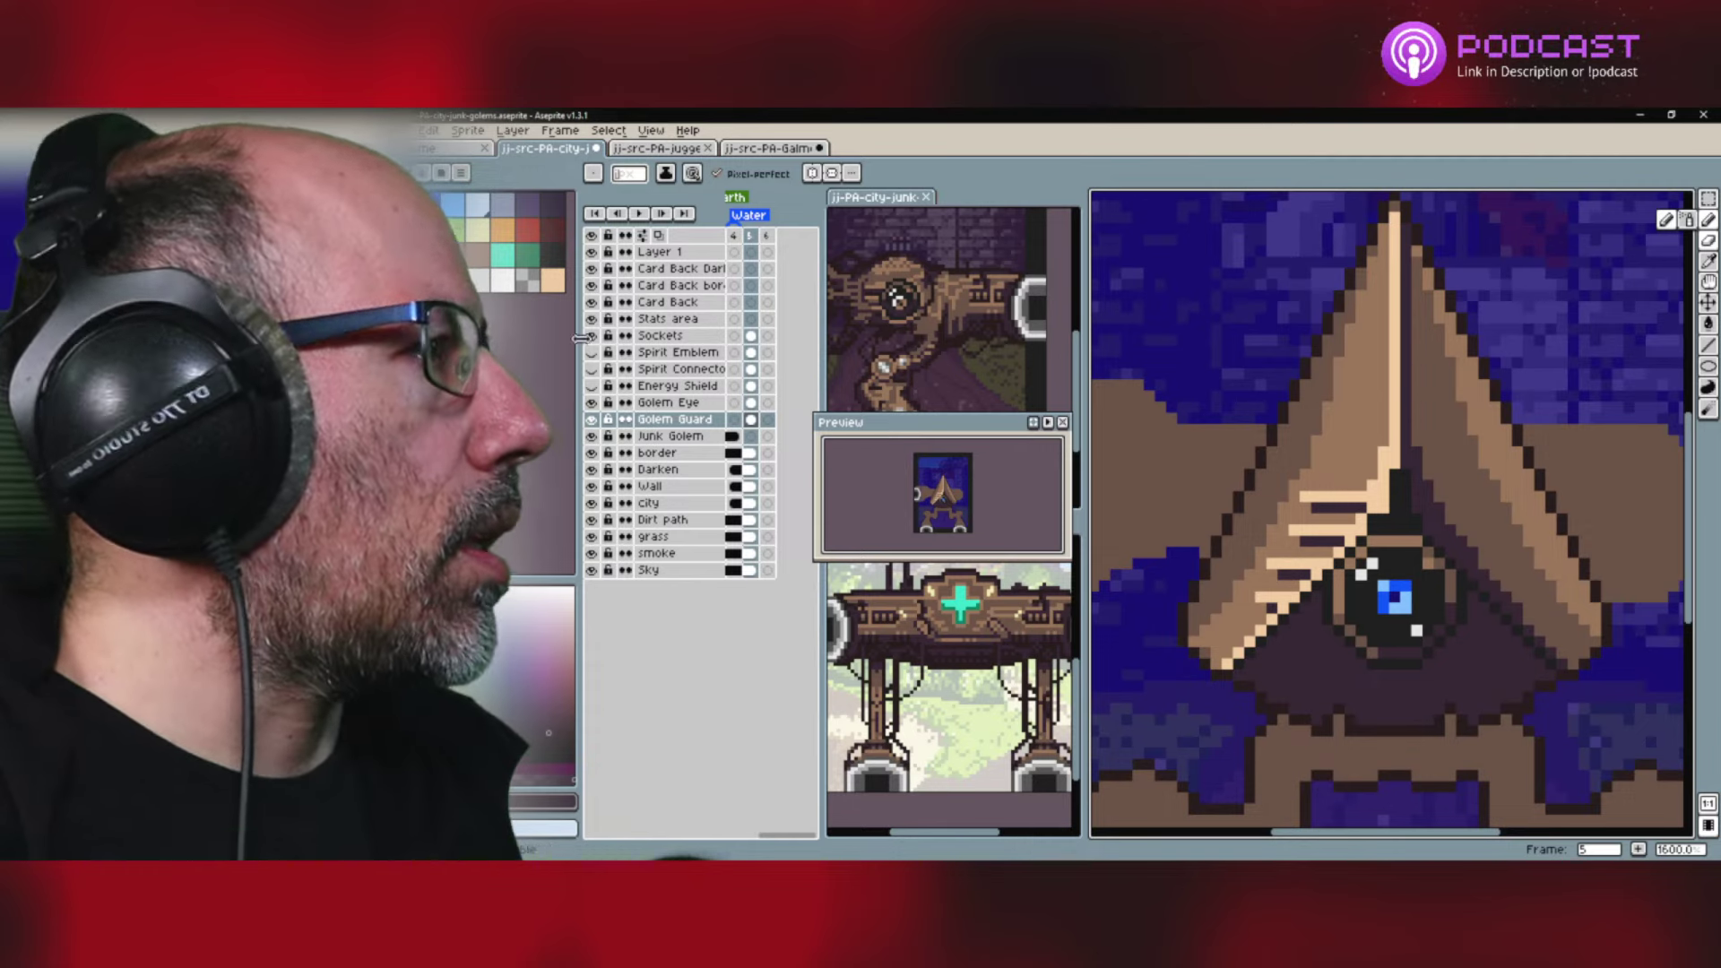
pyautogui.press('Up')
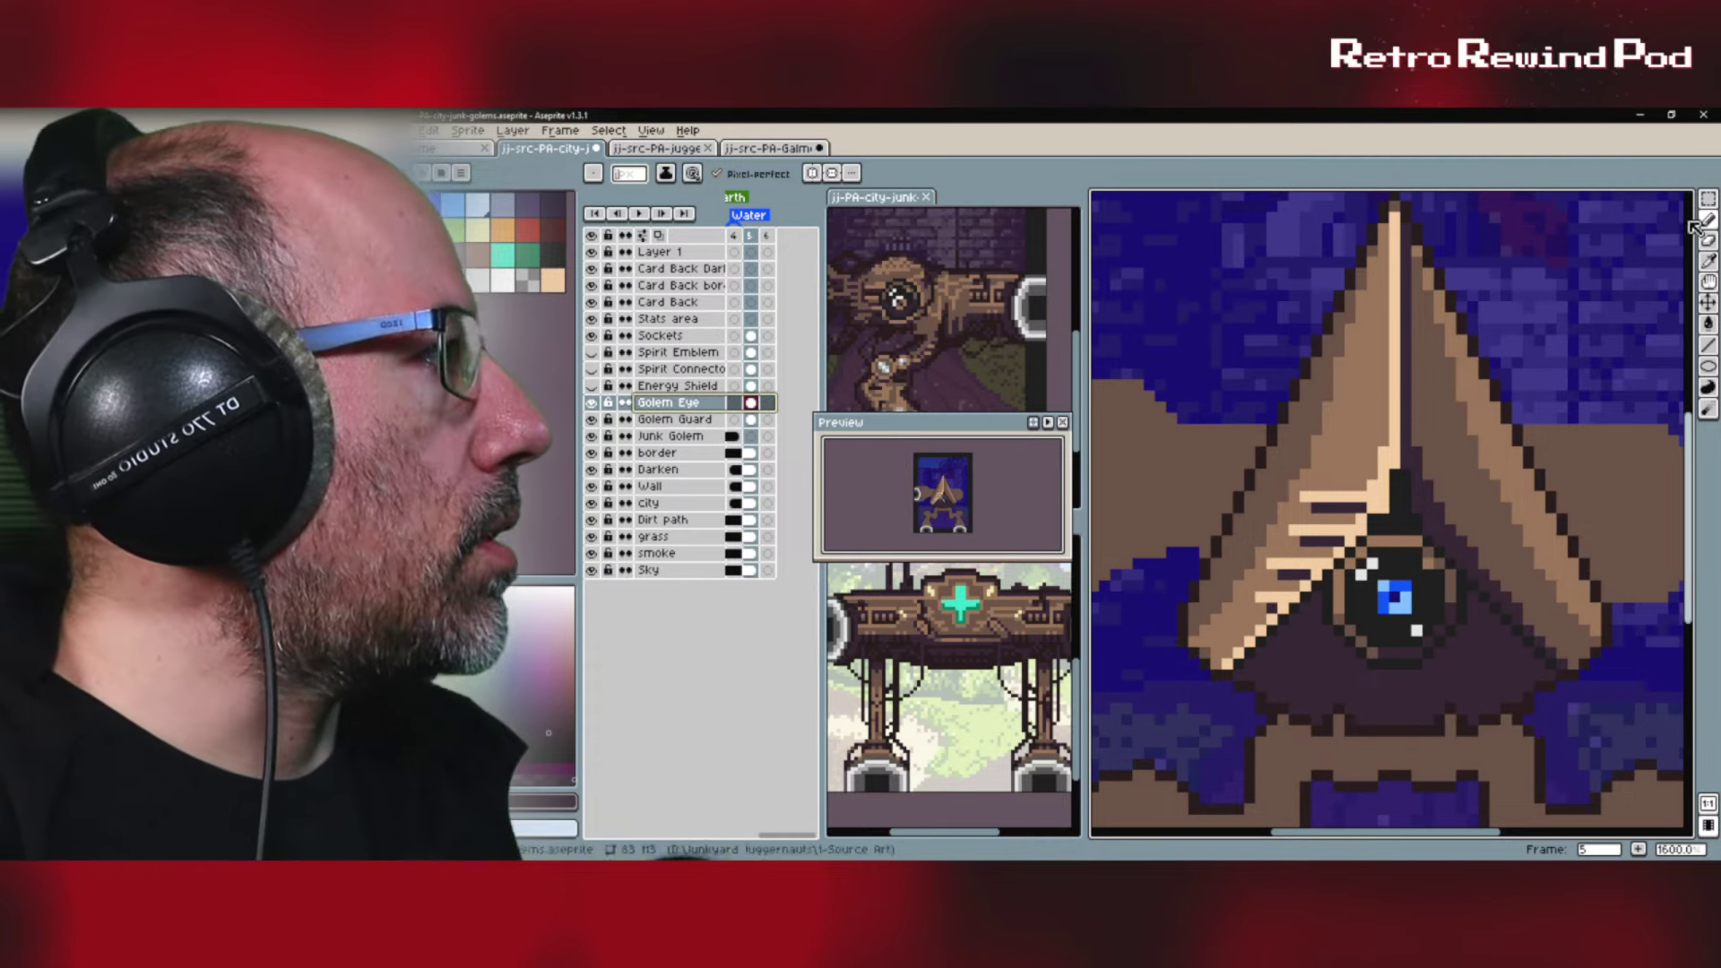
pyautogui.click(1709, 303)
pyautogui.moveTo(1393, 606)
pyautogui.mouseDown()
pyautogui.moveTo(1392, 557)
pyautogui.moveTo(1392, 603)
pyautogui.moveTo(1390, 583)
pyautogui.mouseUp()
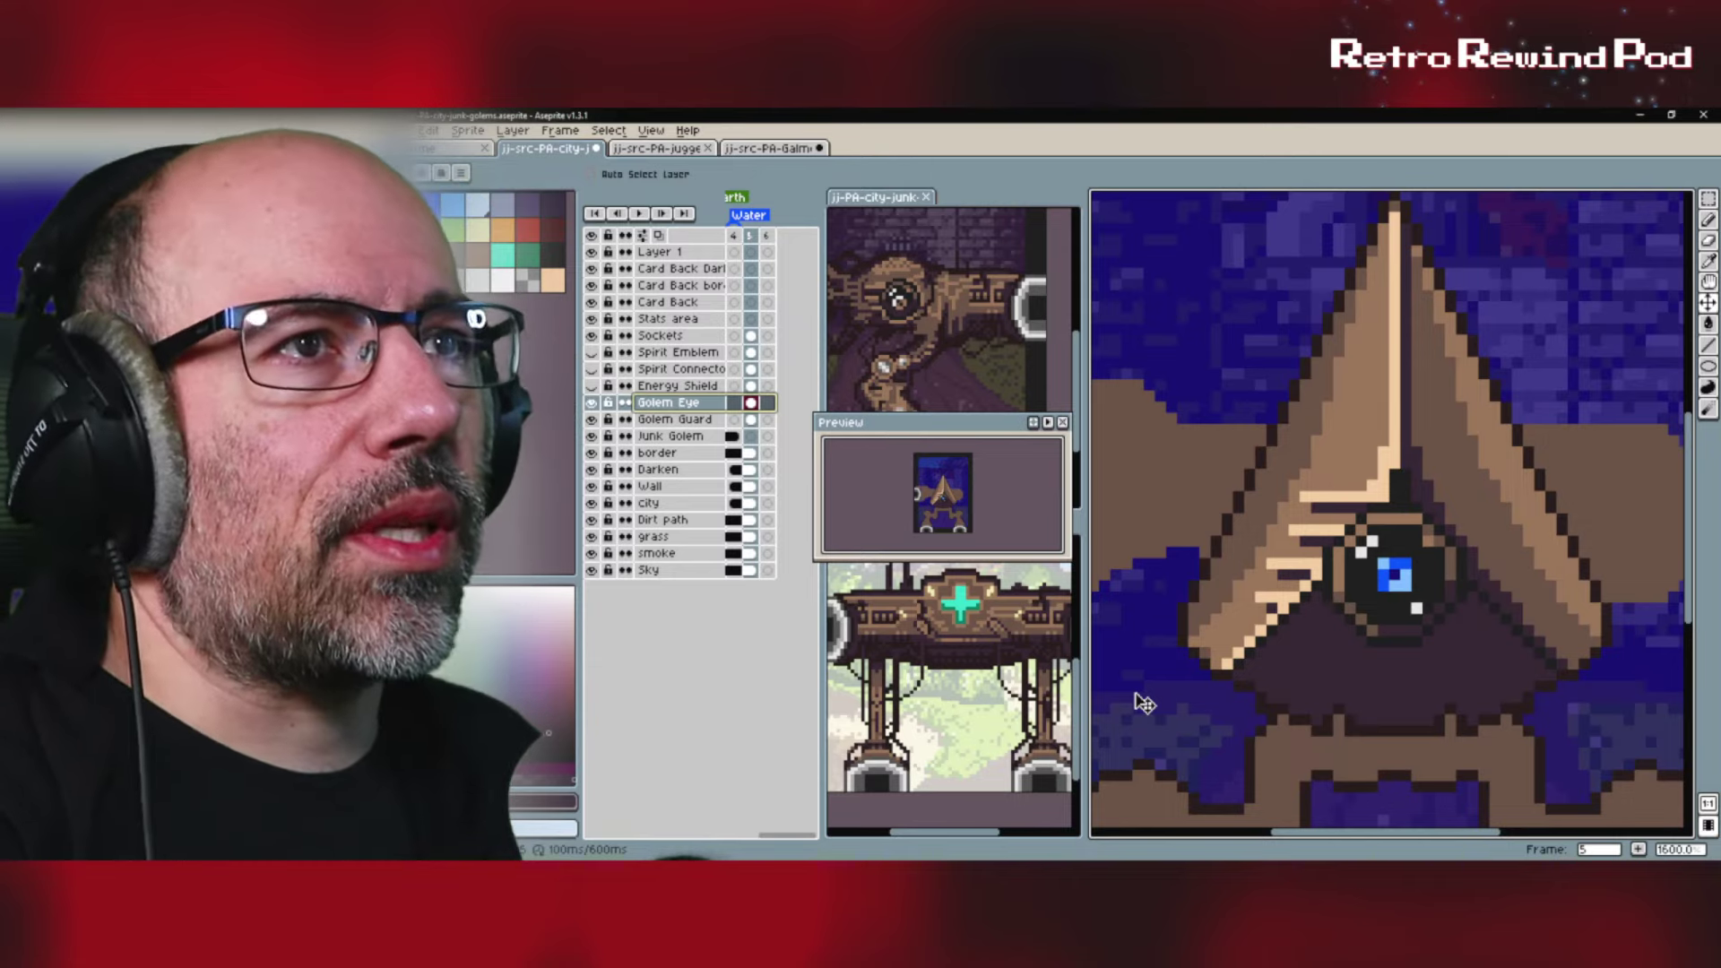
pyautogui.press('i')
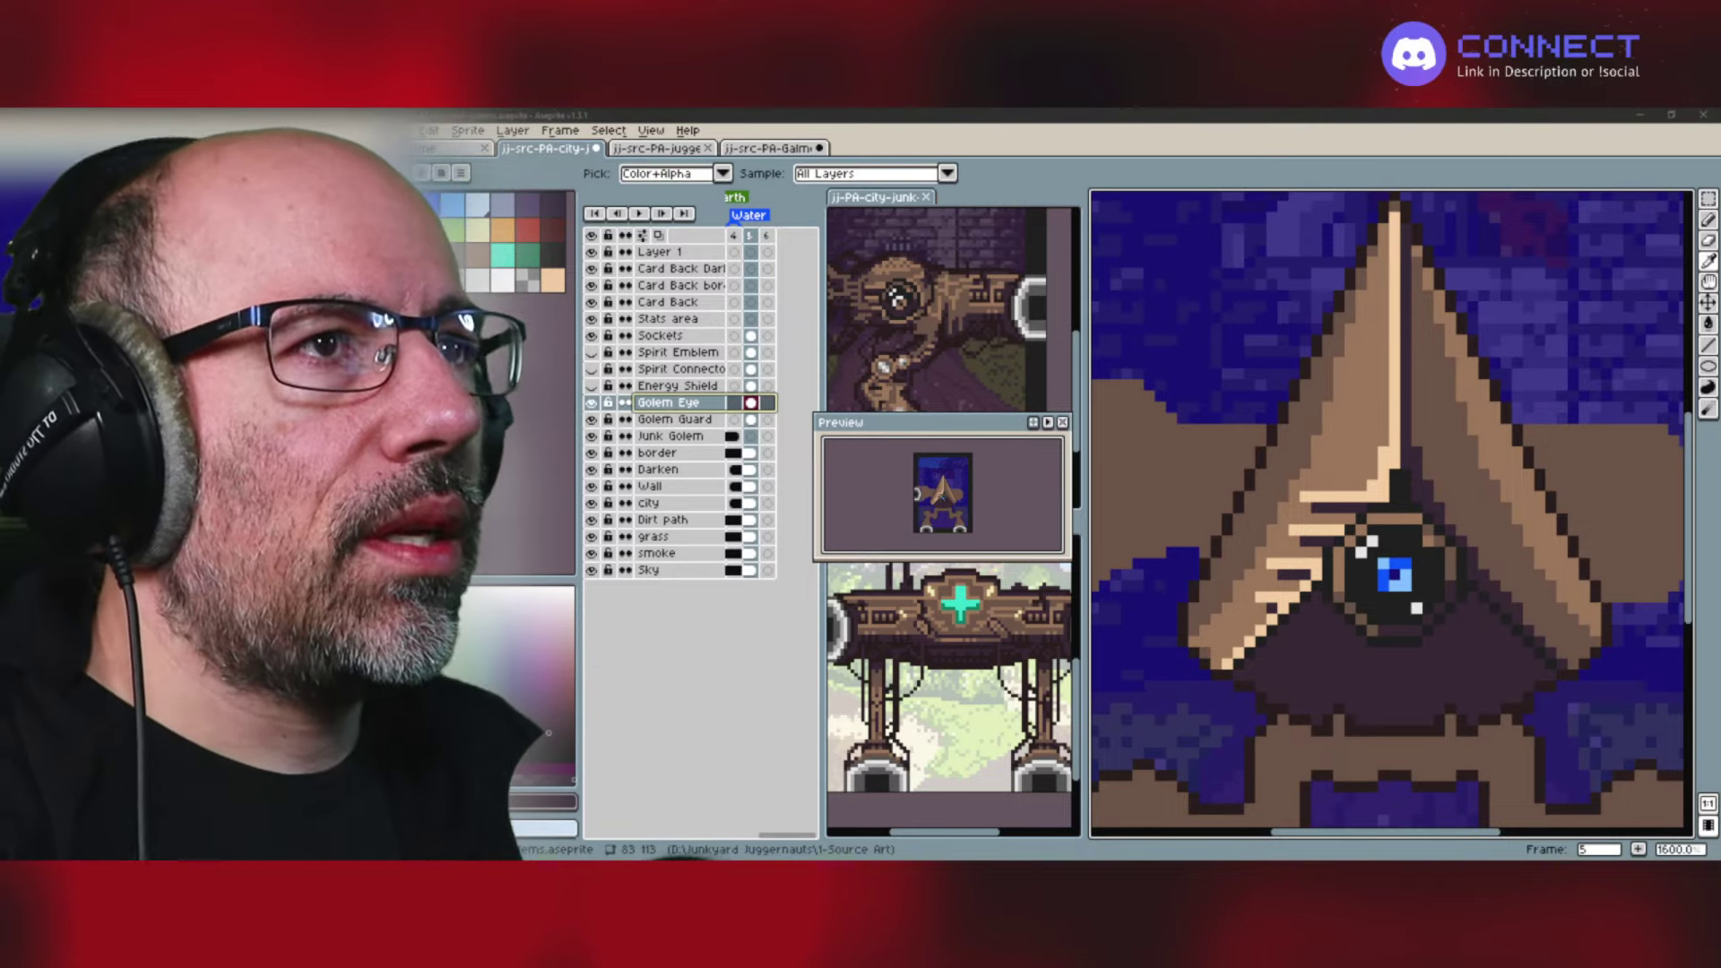
pyautogui.hotkey('alt', 'Tab')
pyautogui.moveTo(1046, 171); pyautogui.dragTo(1191, 152)
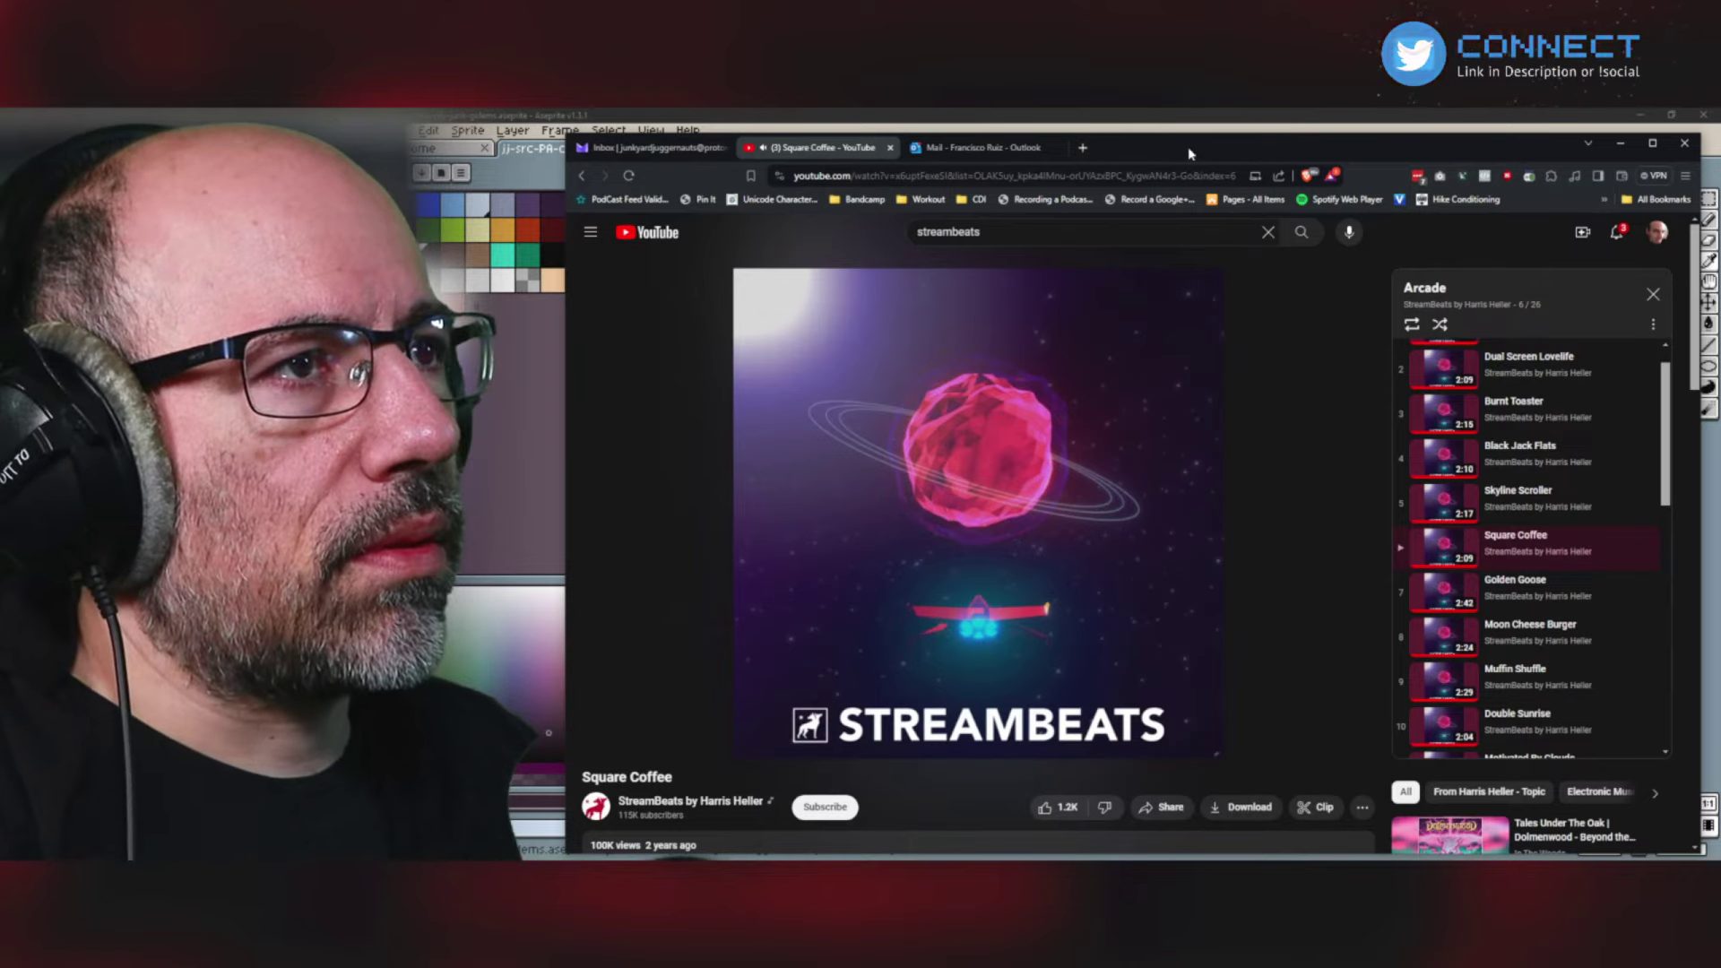
pyautogui.moveTo(1191, 153); pyautogui.dragTo(0, 269)
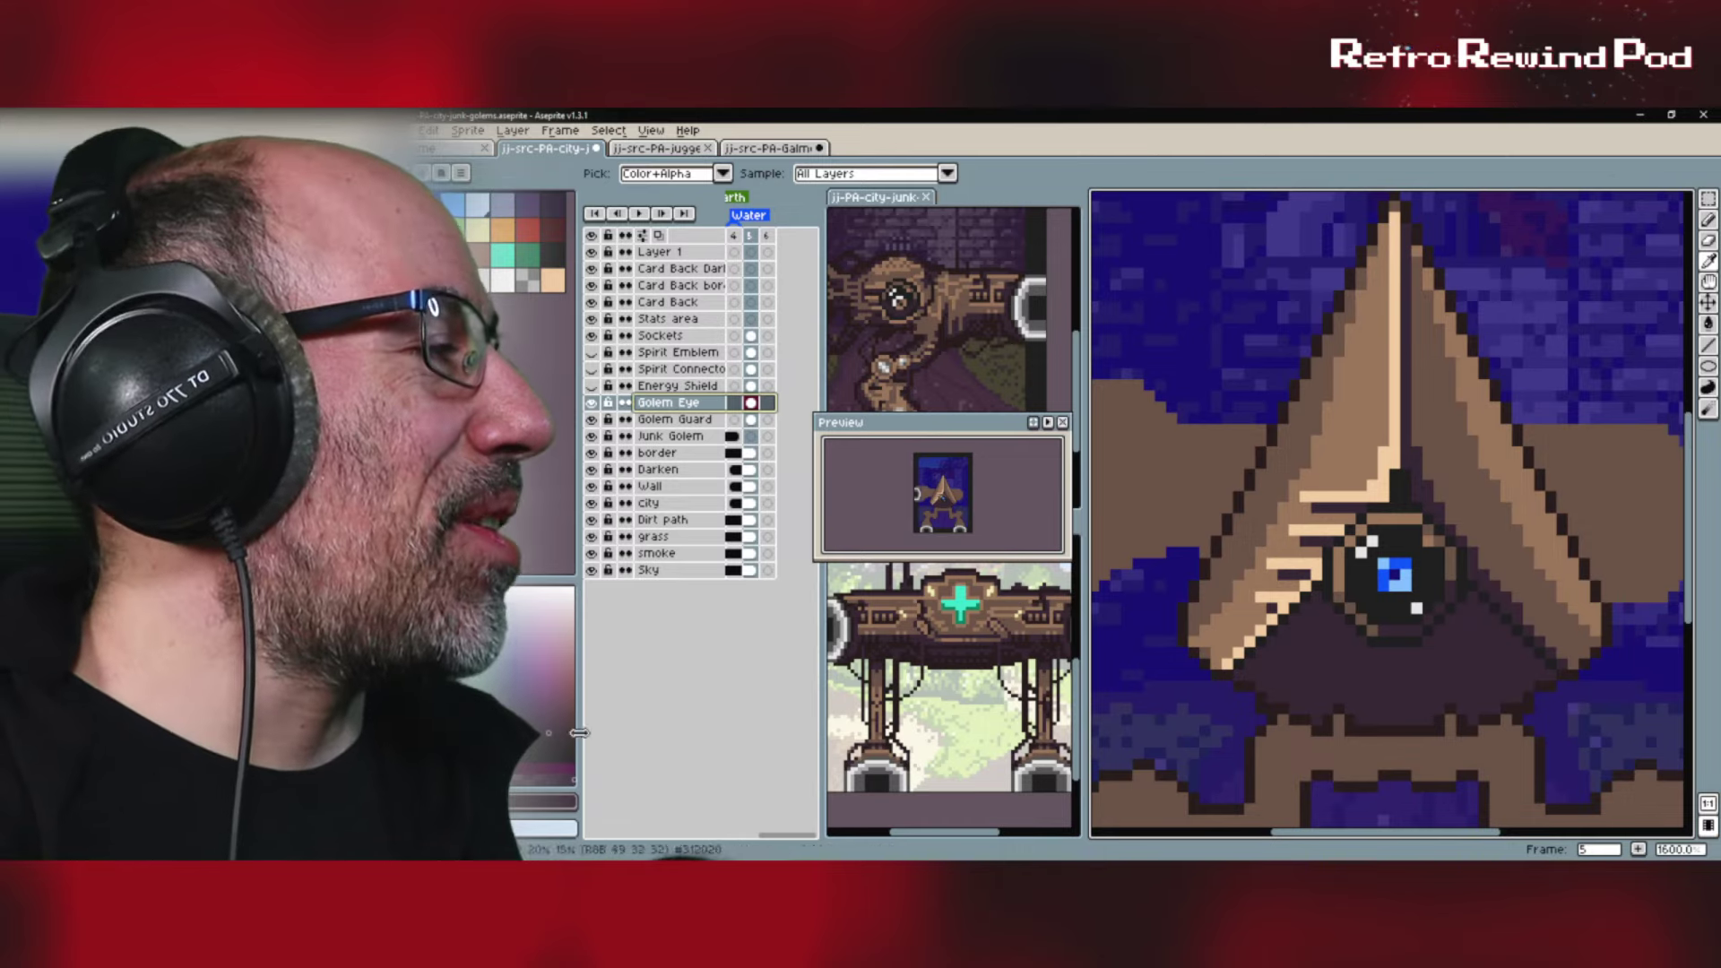
pyautogui.press('v')
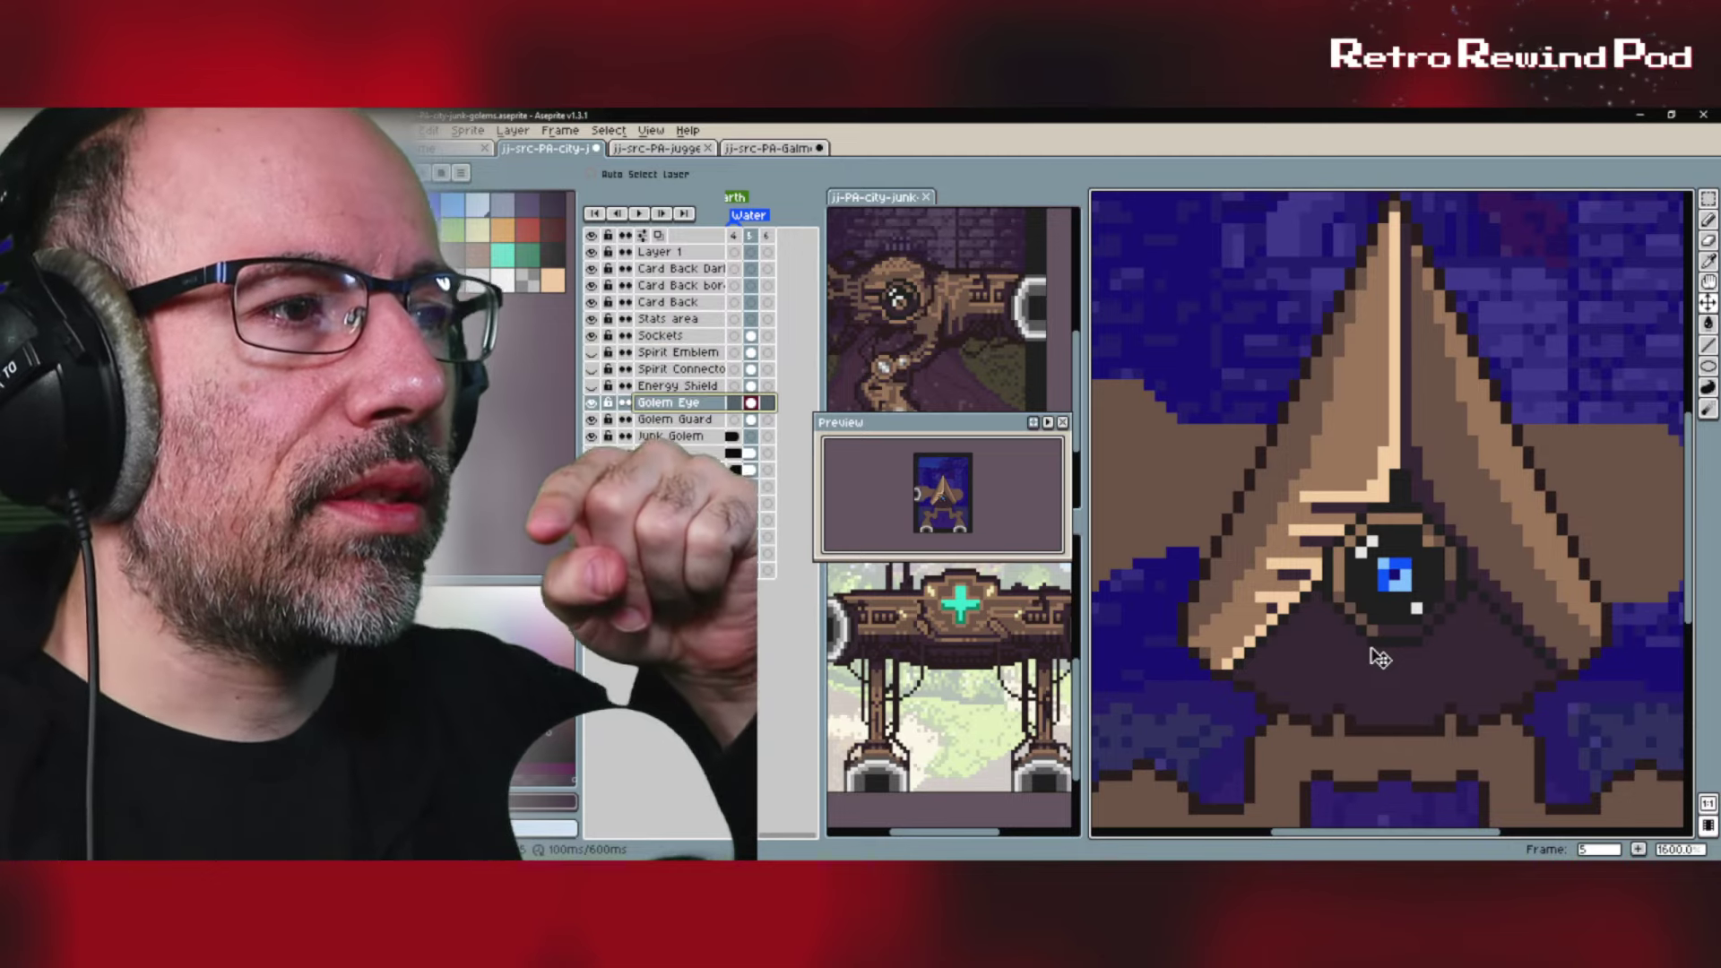
pyautogui.scroll(4, 1280, 434)
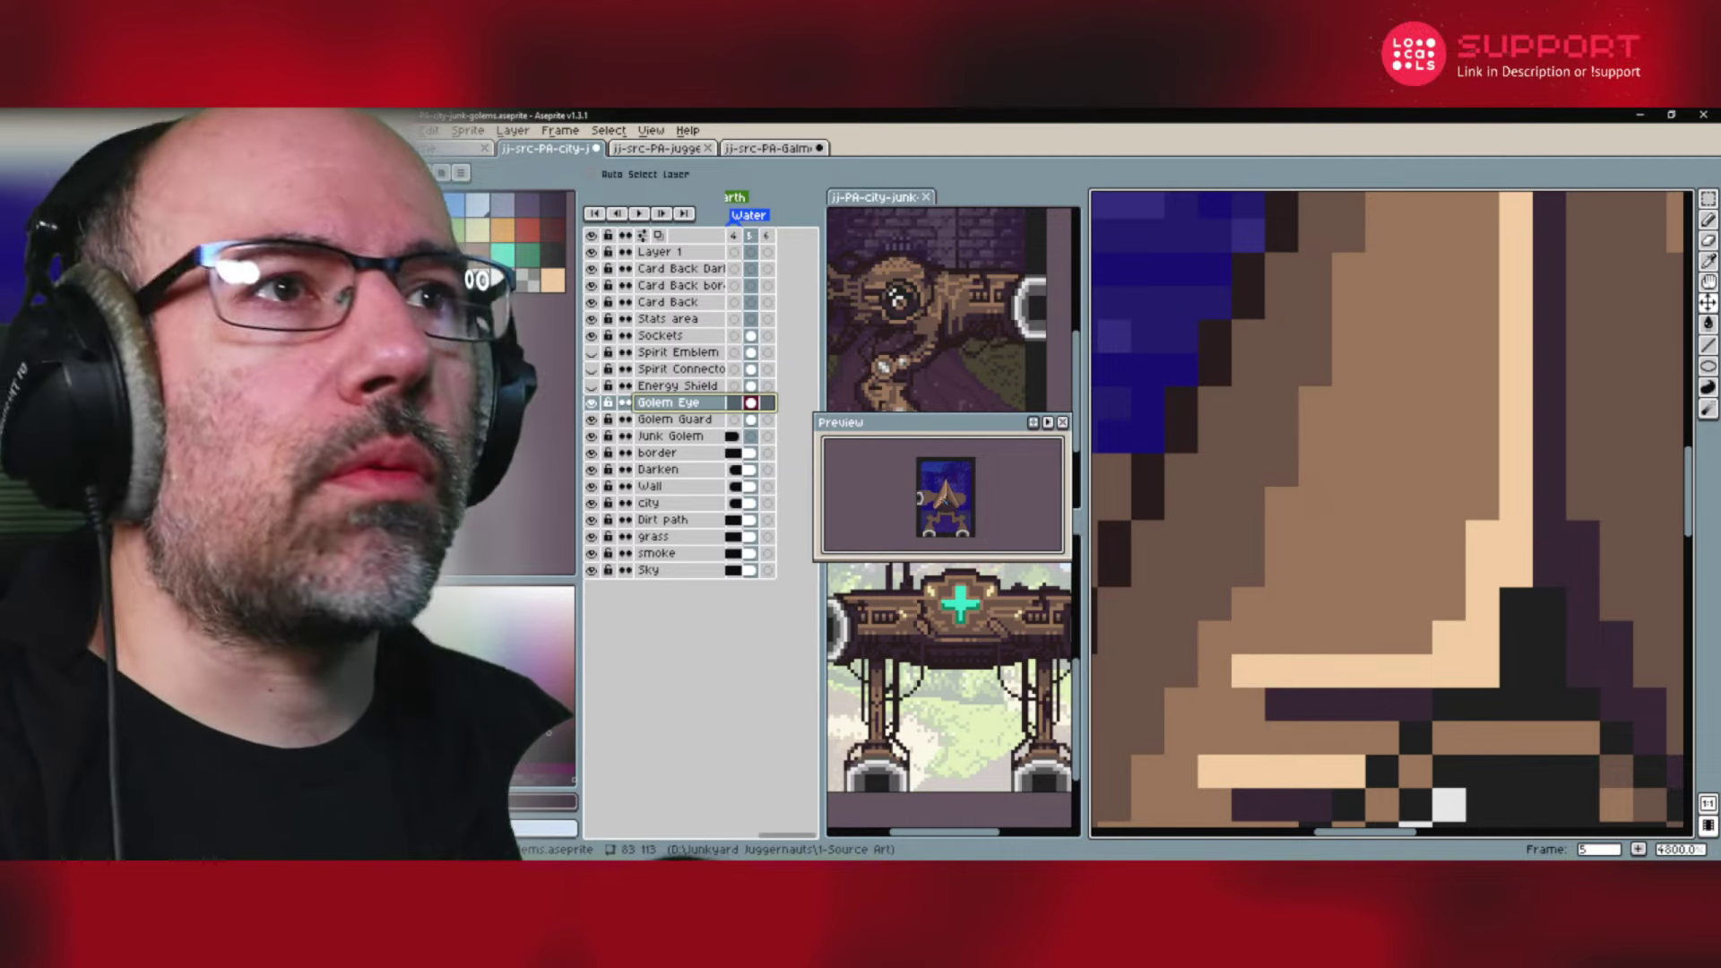
pyautogui.scroll(-4, 1253, 580)
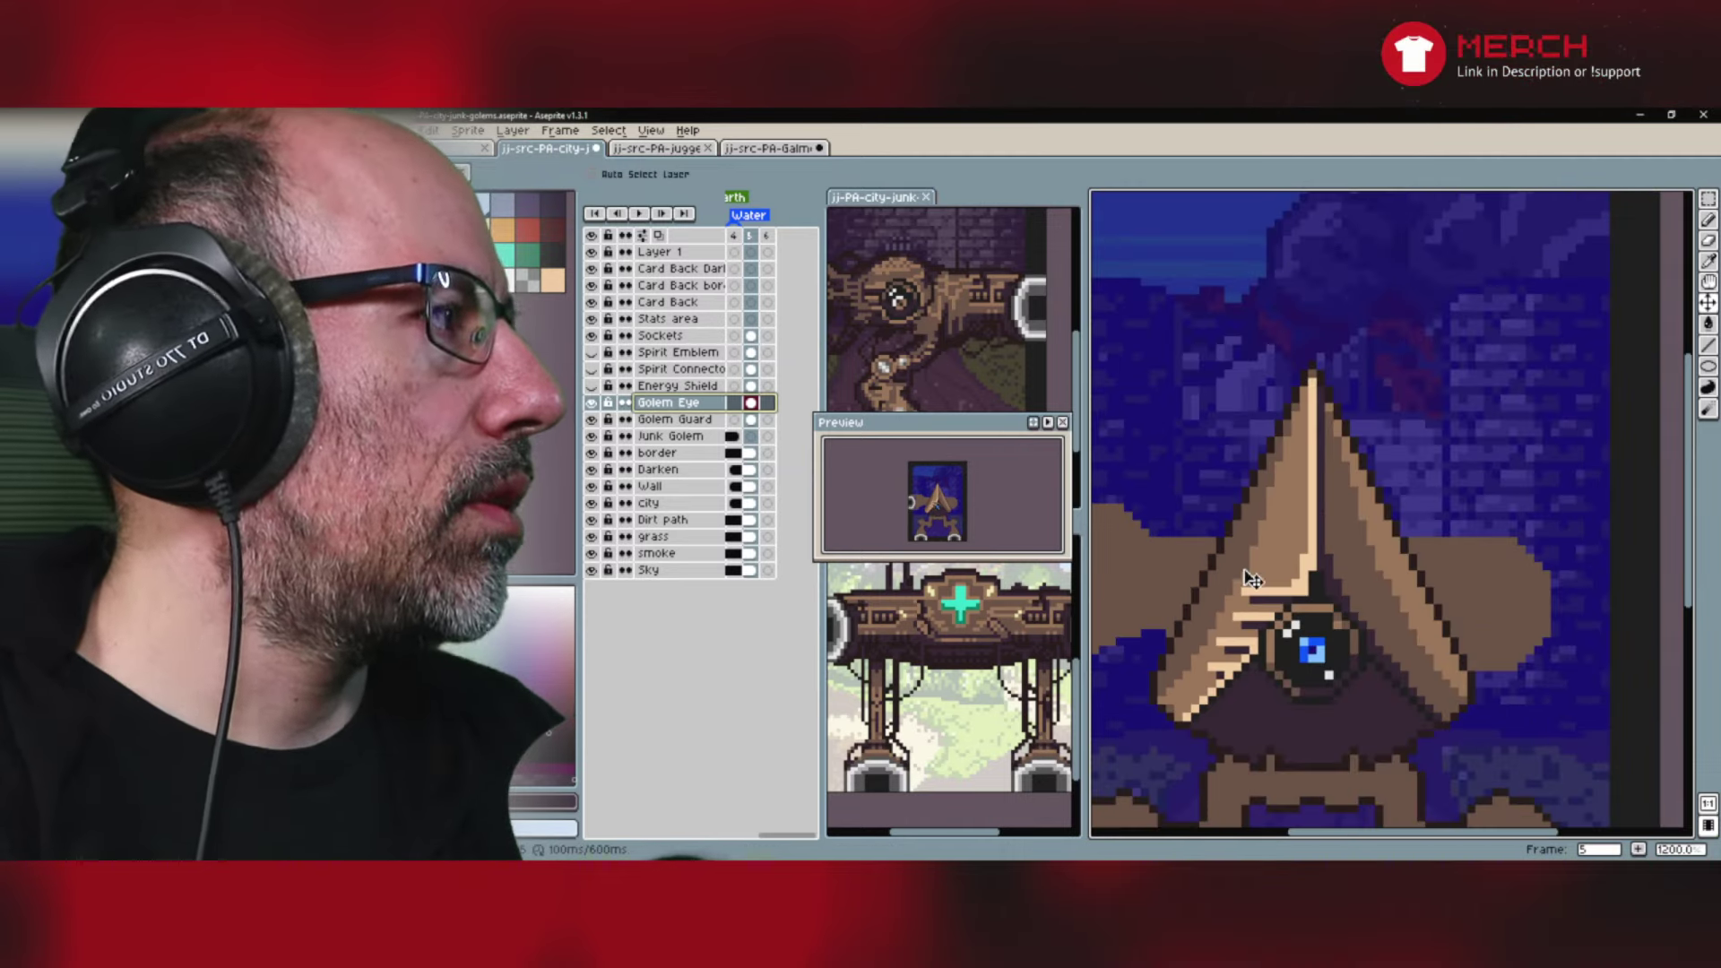
pyautogui.moveTo(1235, 625); pyautogui.dragTo(1259, 514)
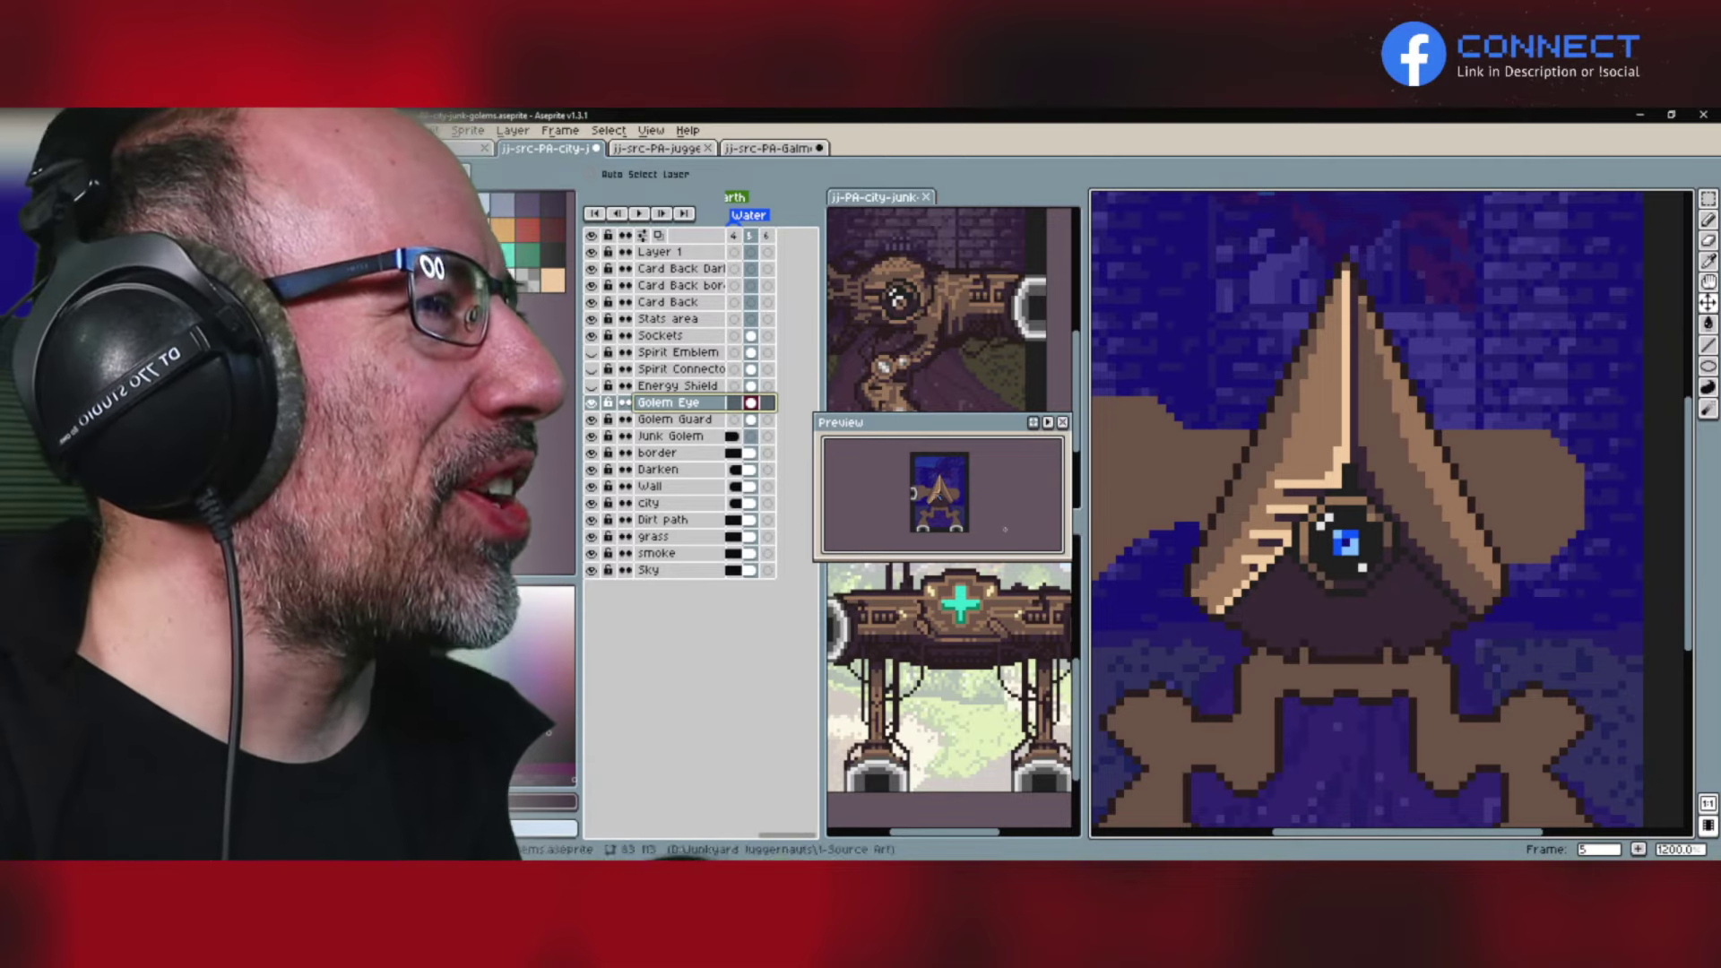
# Step: Draw two horizontal dark purple slits with black lines beneath them on the guard's right face, beside the eye's upper edge
pyautogui.scroll(3, 1414, 534)
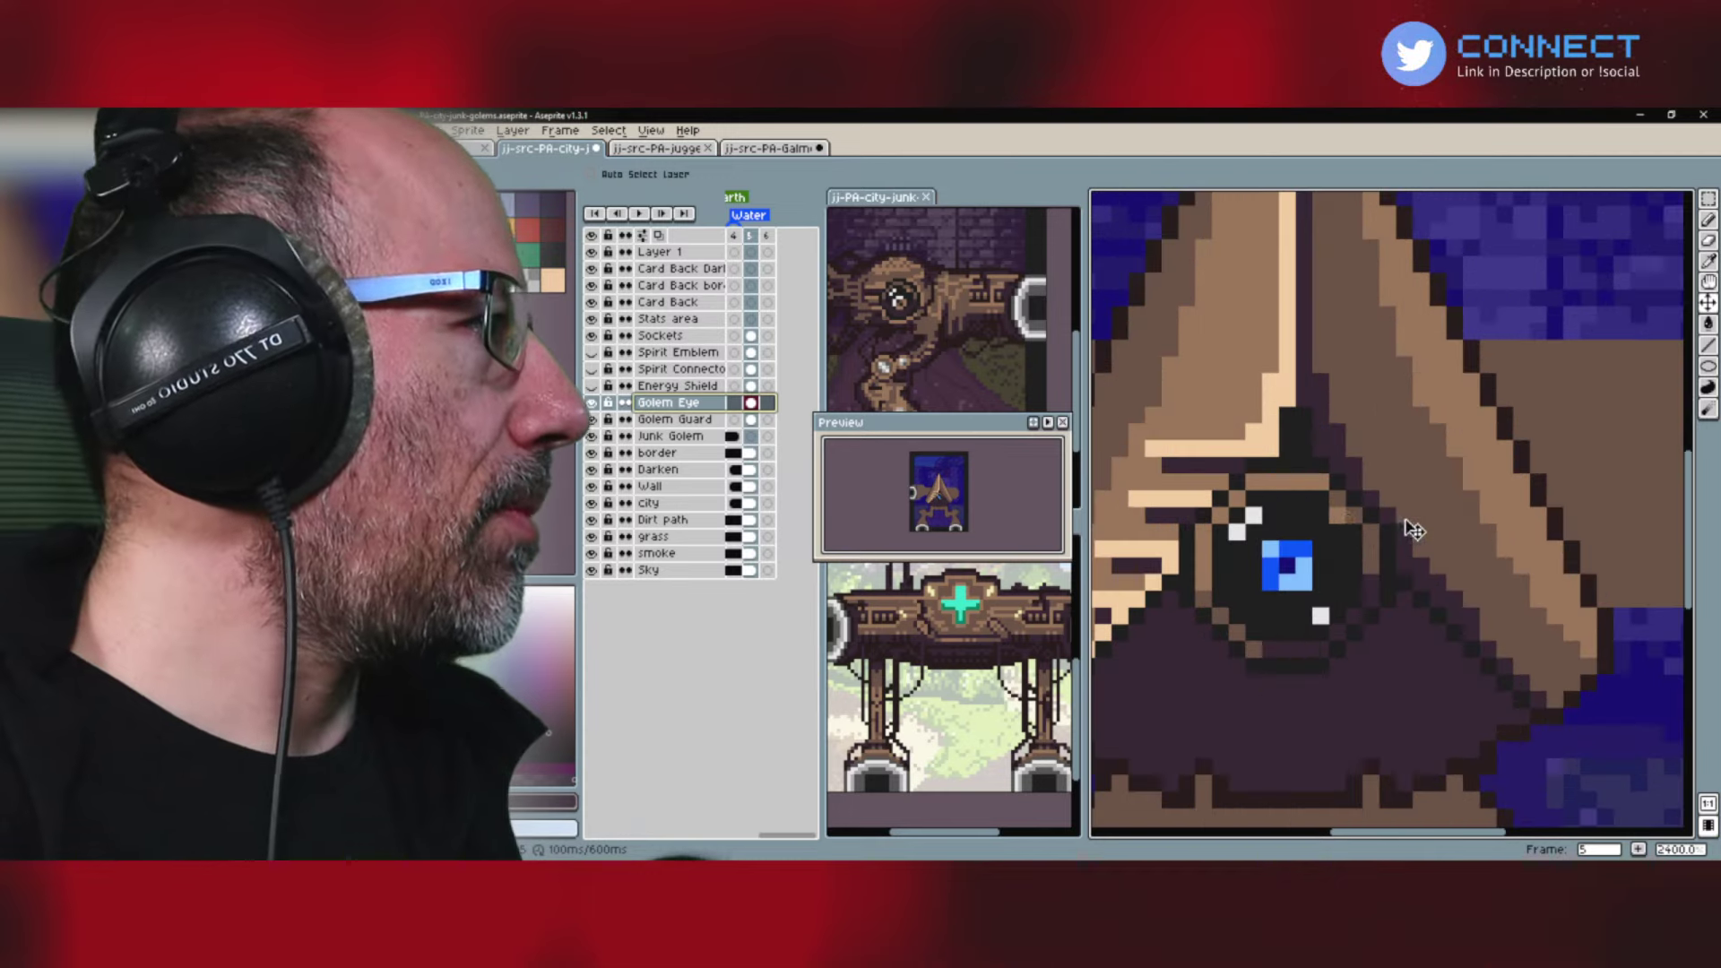
pyautogui.moveTo(1366, 531); pyautogui.dragTo(1462, 520)
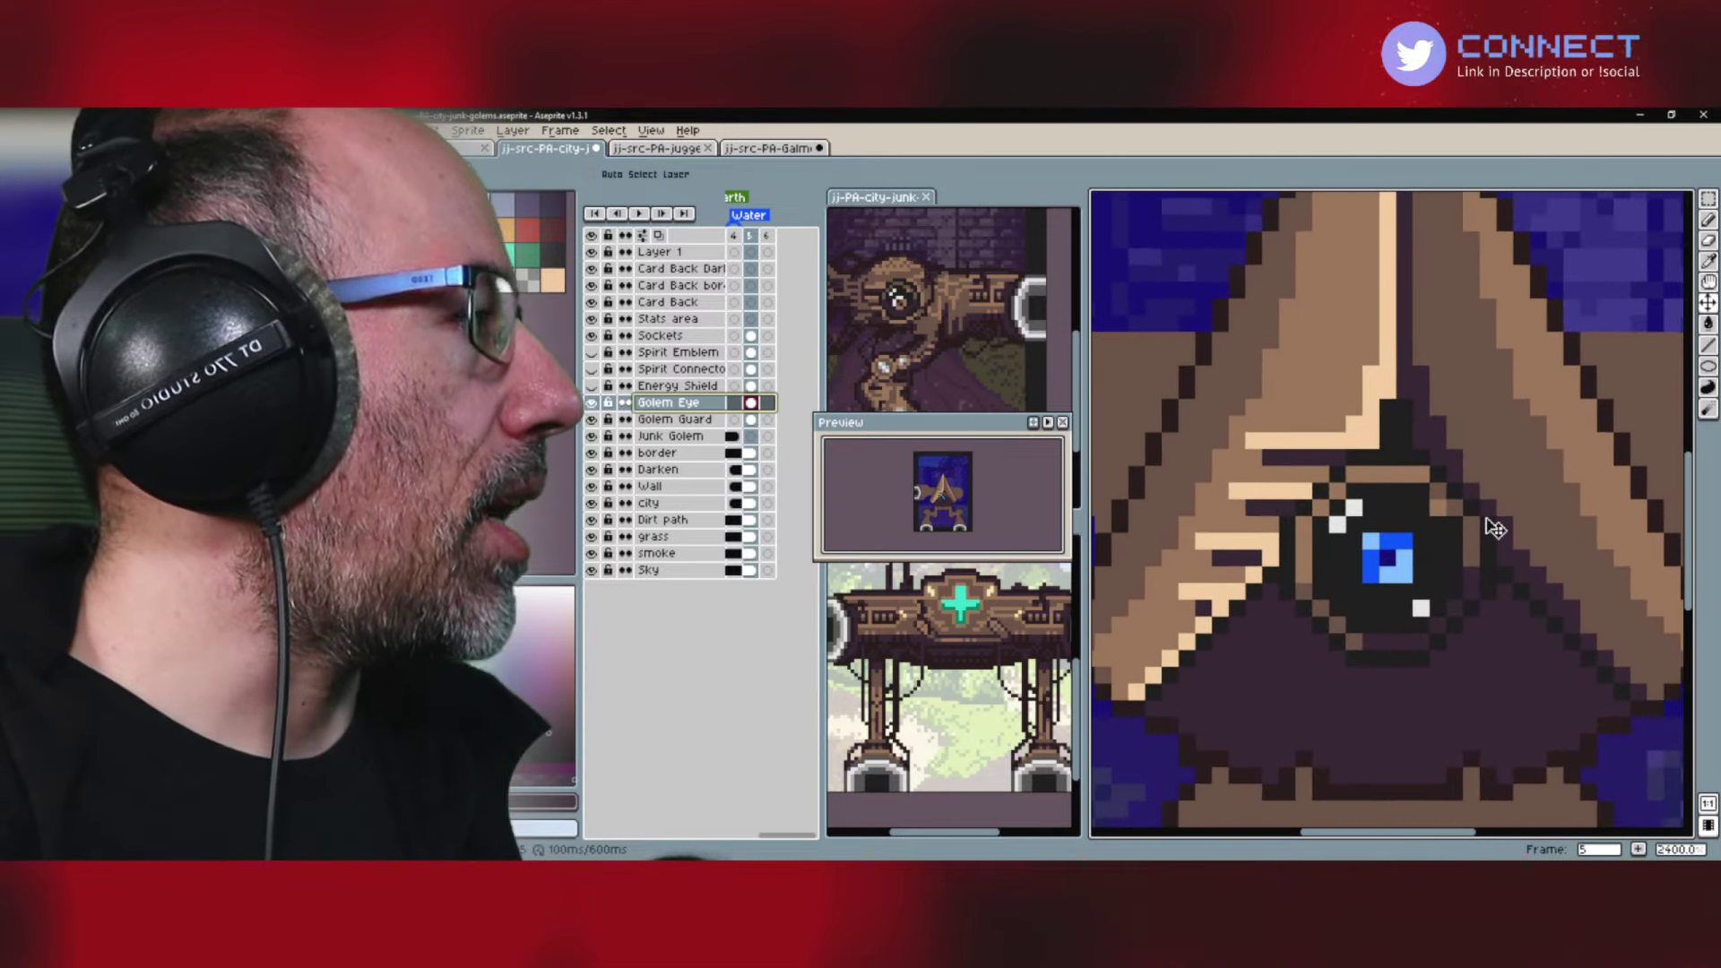
pyautogui.press('l')
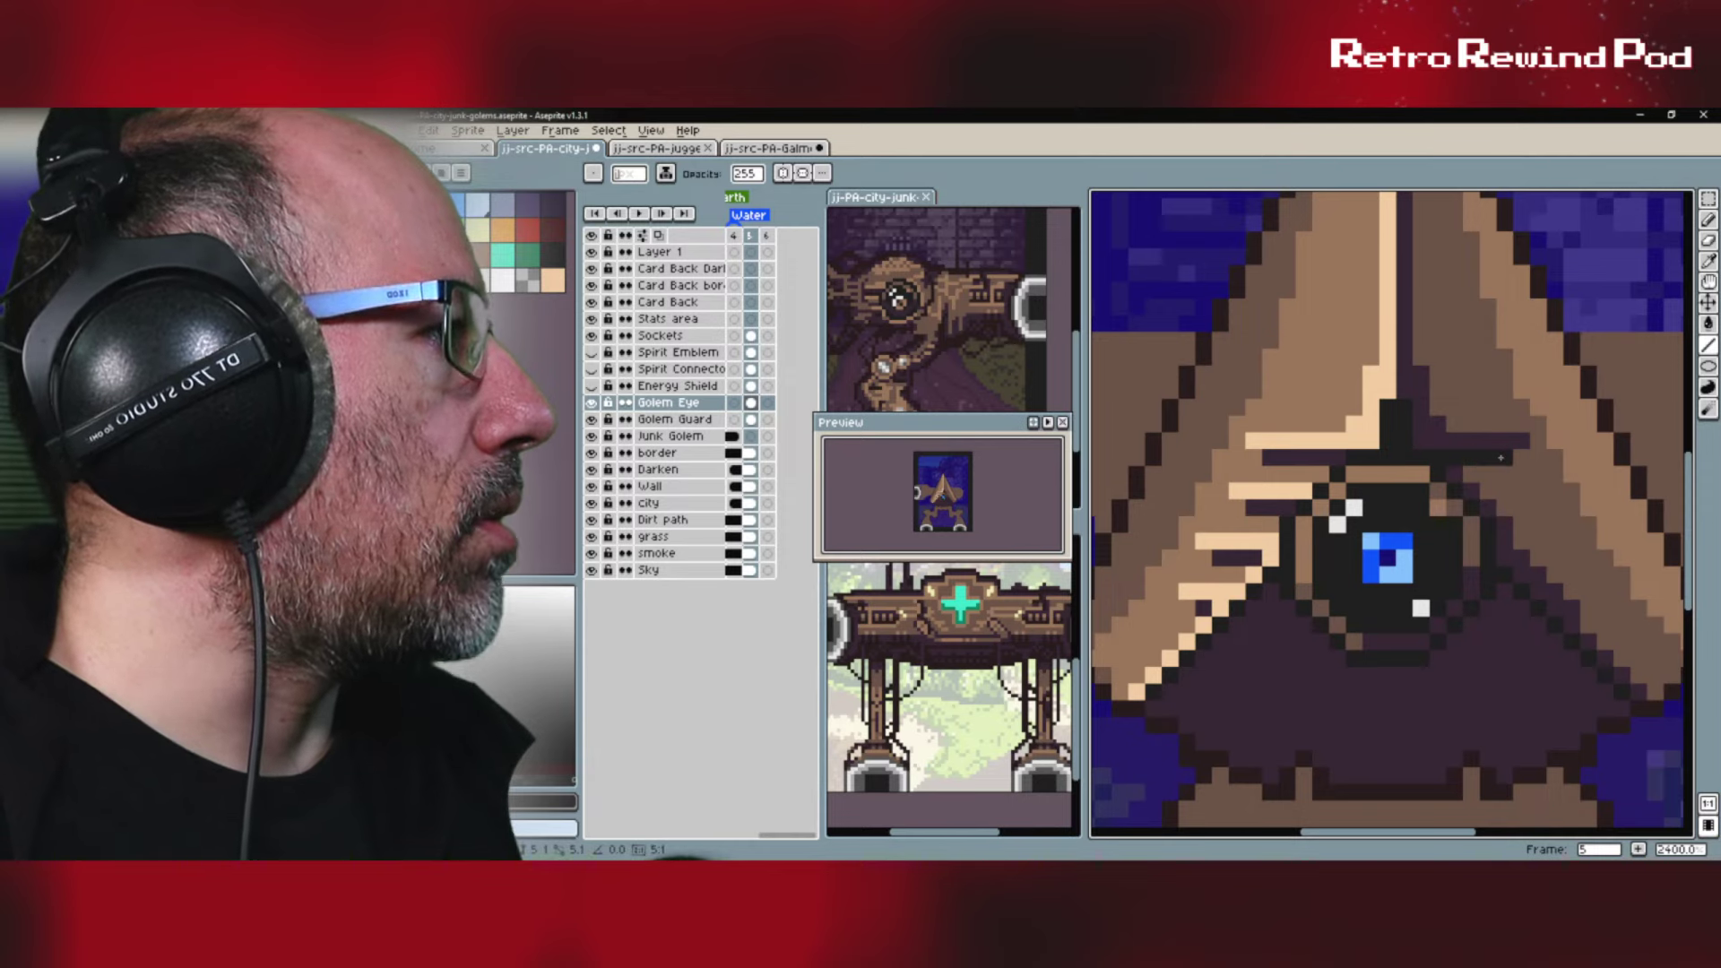
pyautogui.press('i')
pyautogui.press('b')
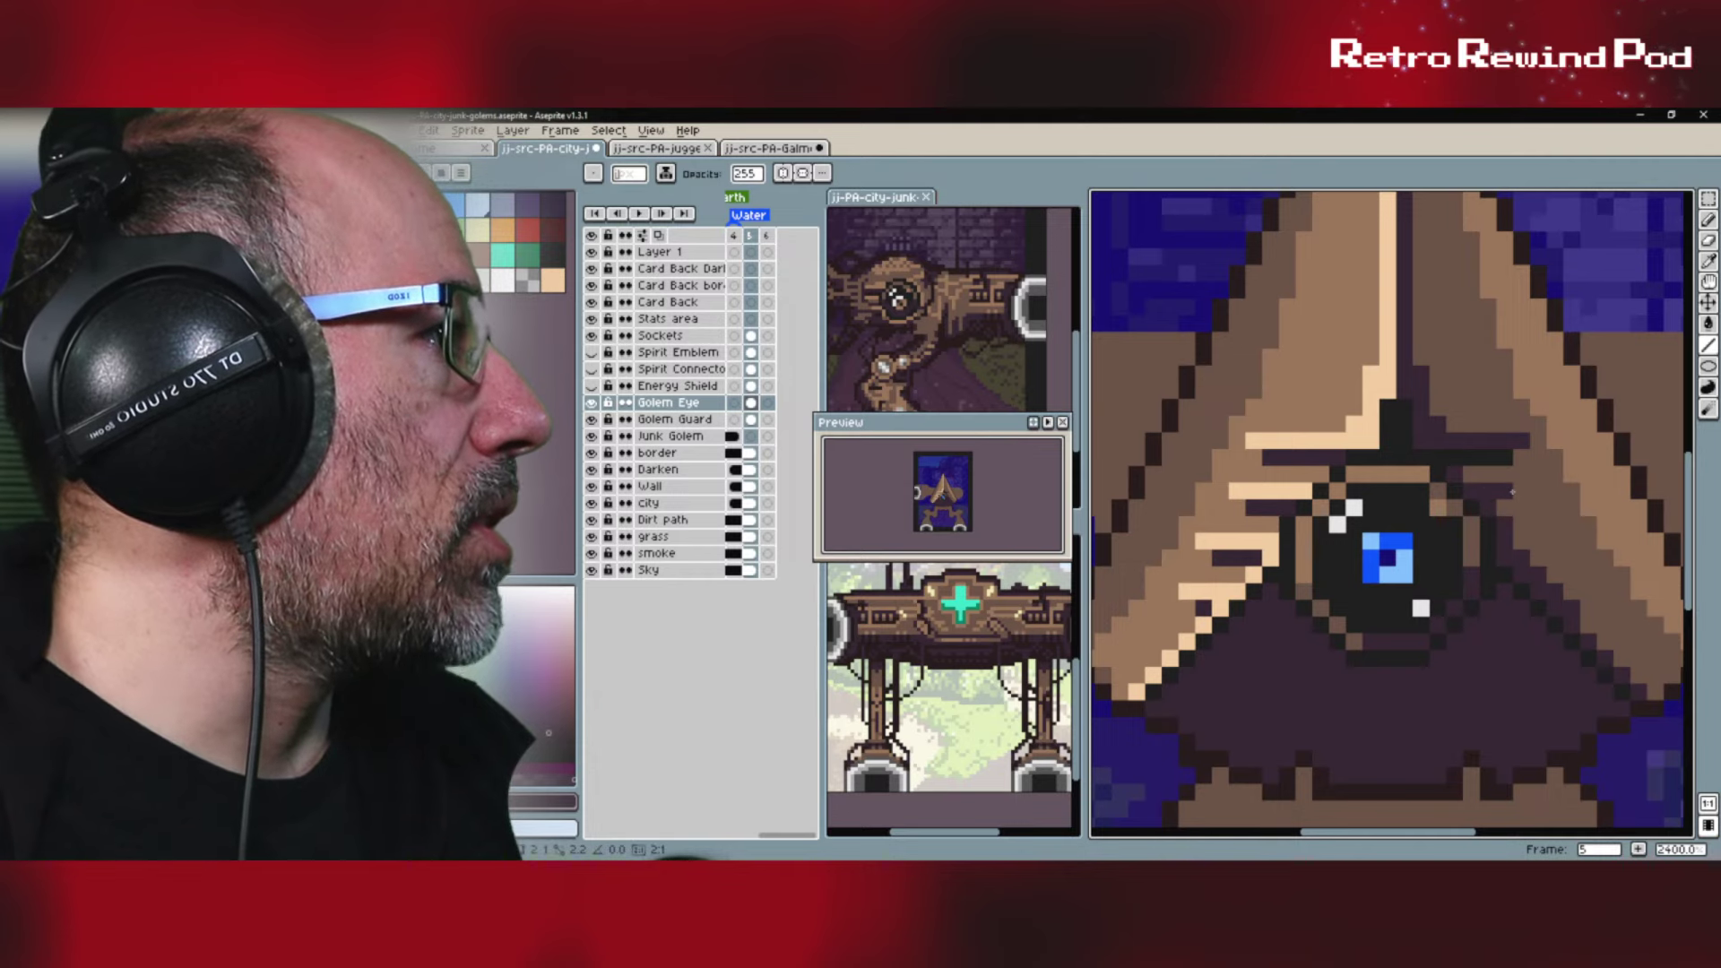
pyautogui.press('i')
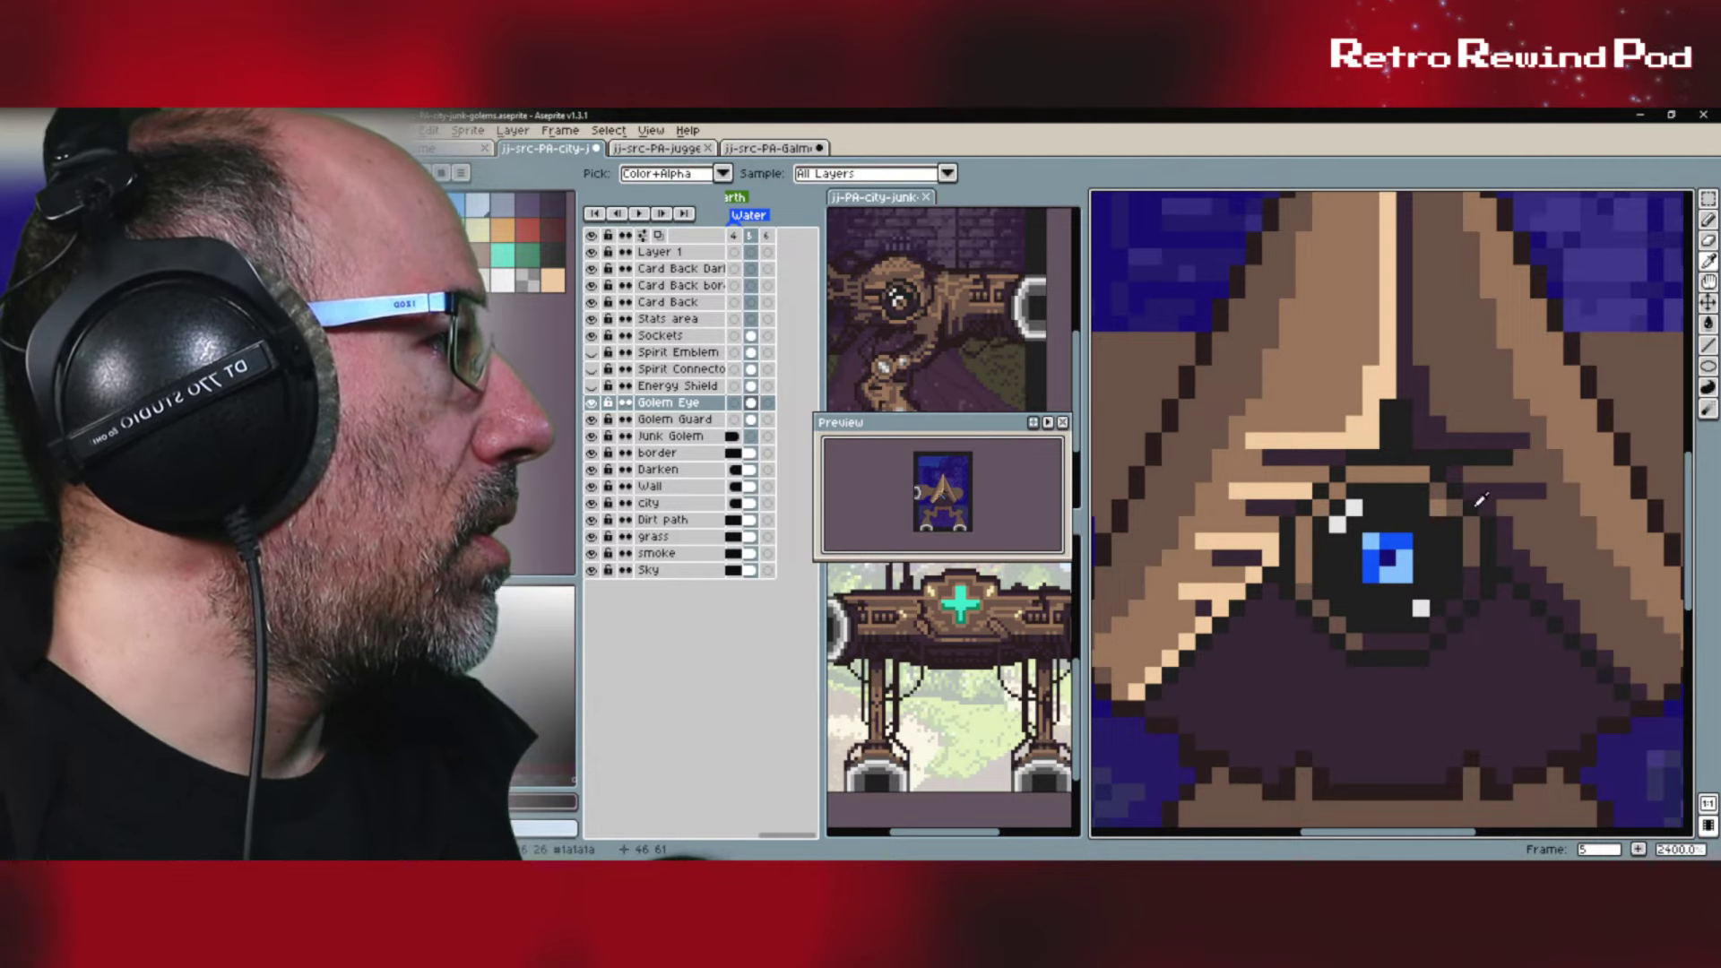
pyautogui.press('b')
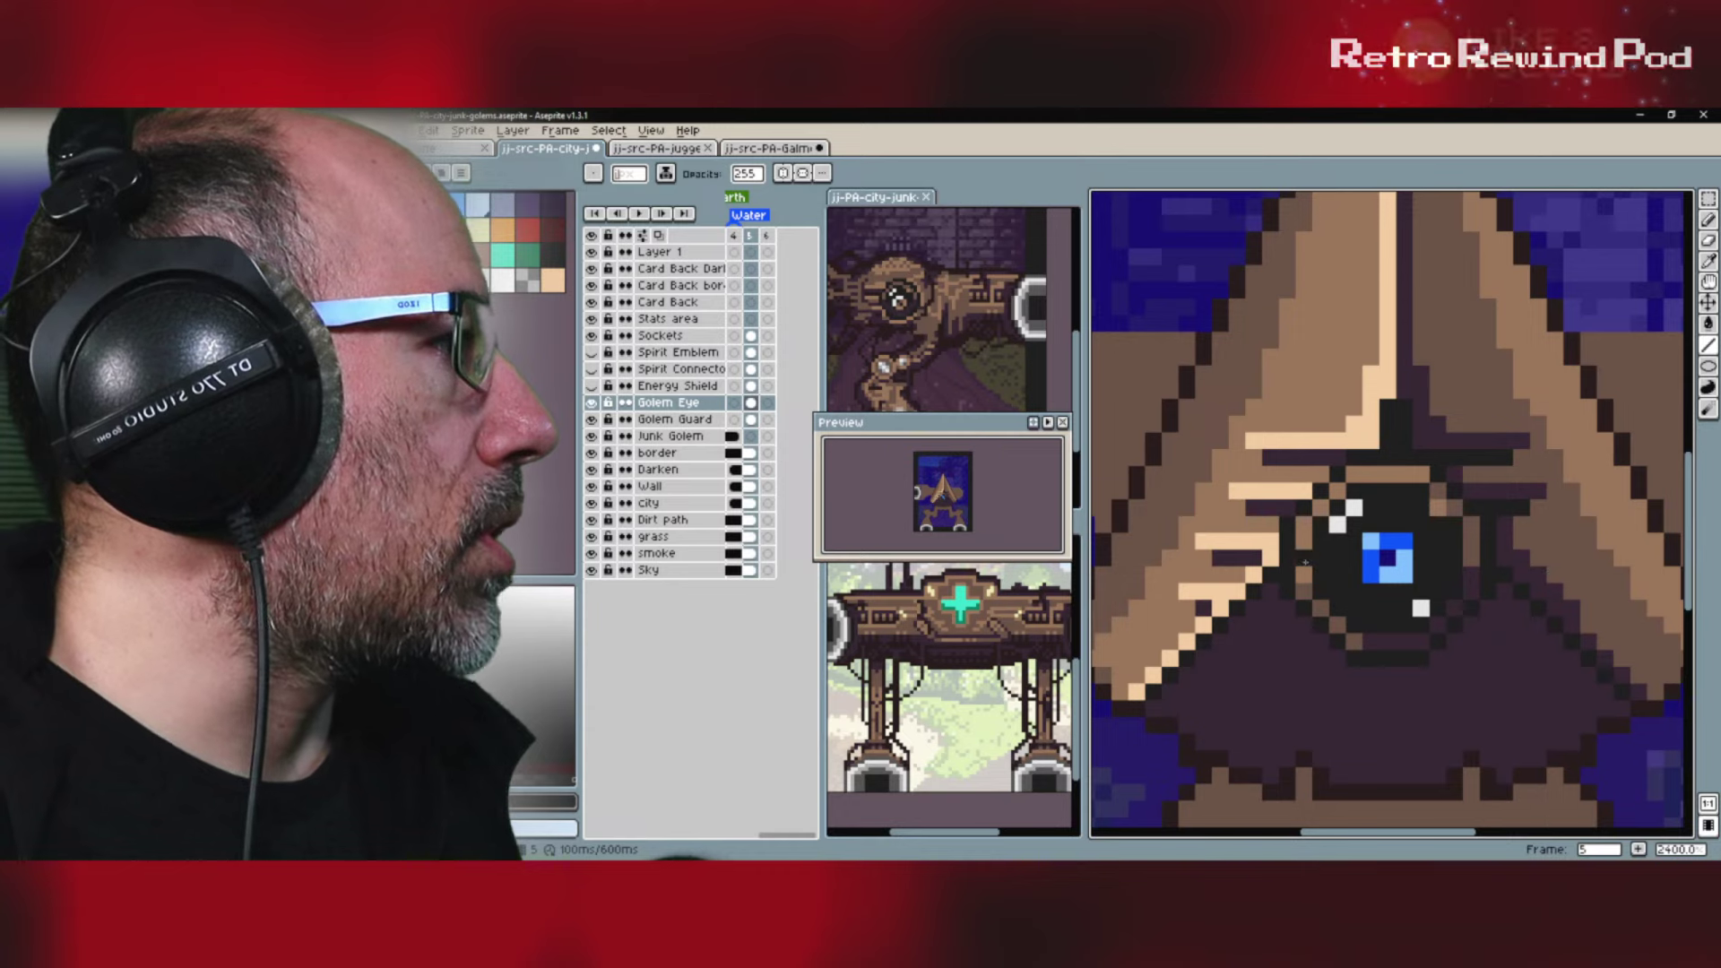
# Step: Add further horizontal slits below the first two on the guard's right face, using the sampled dark purple and black
pyautogui.press('i')
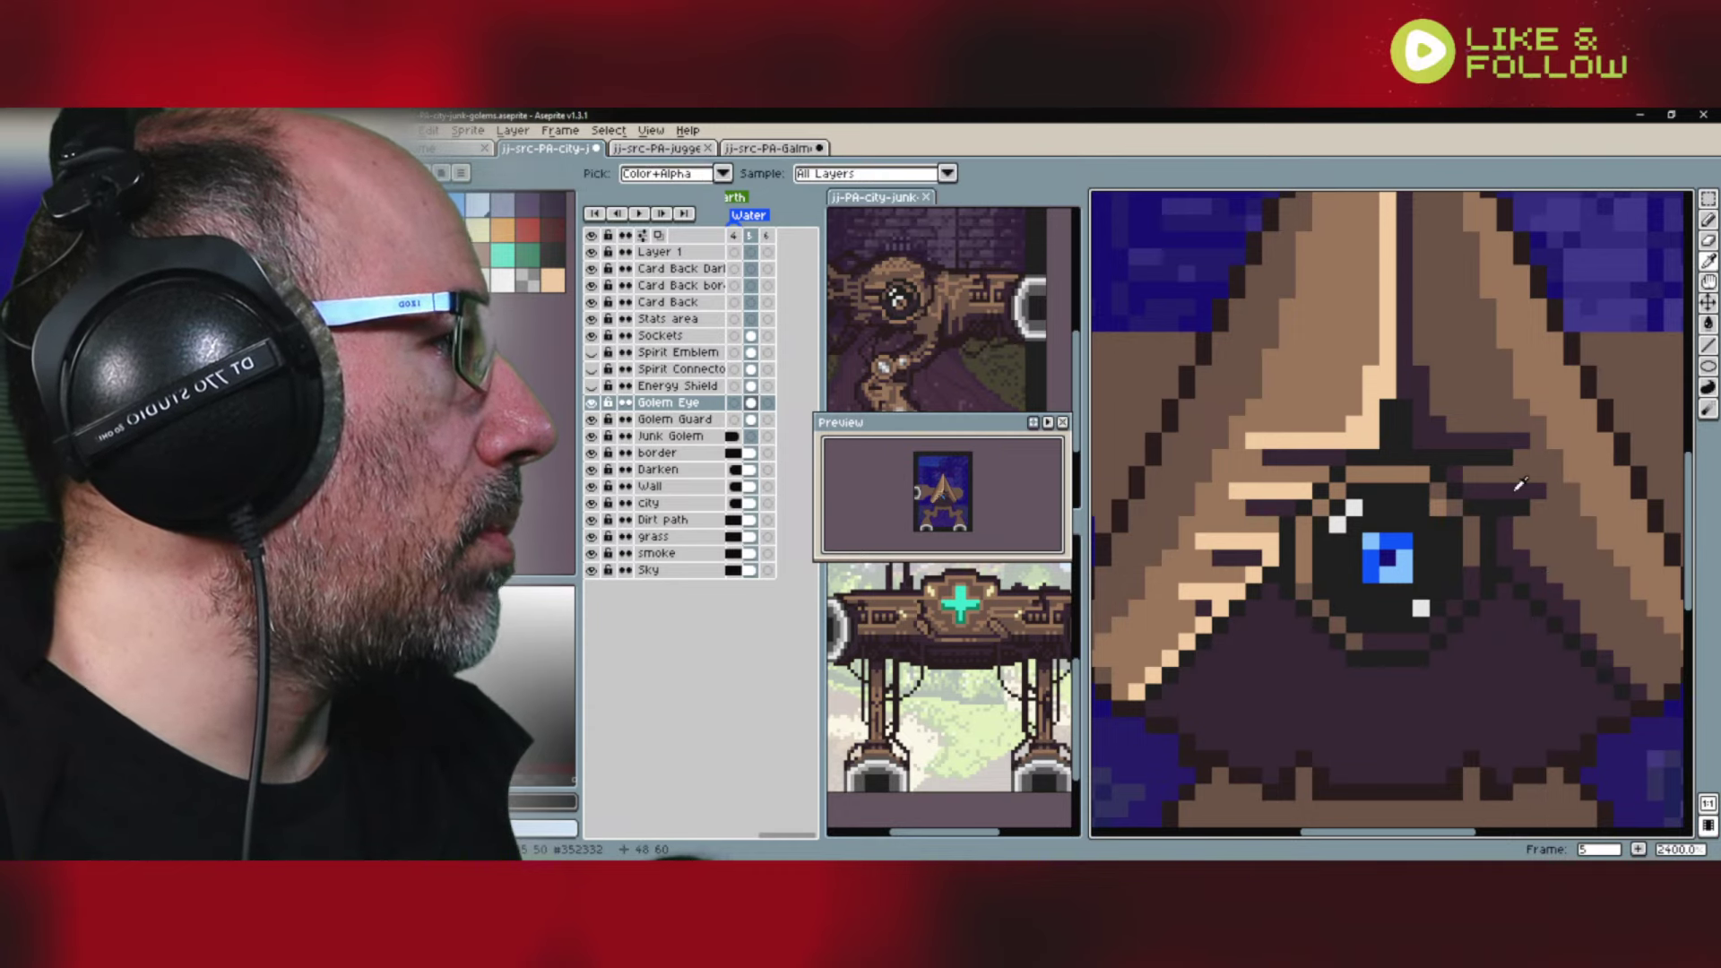
pyautogui.press('b')
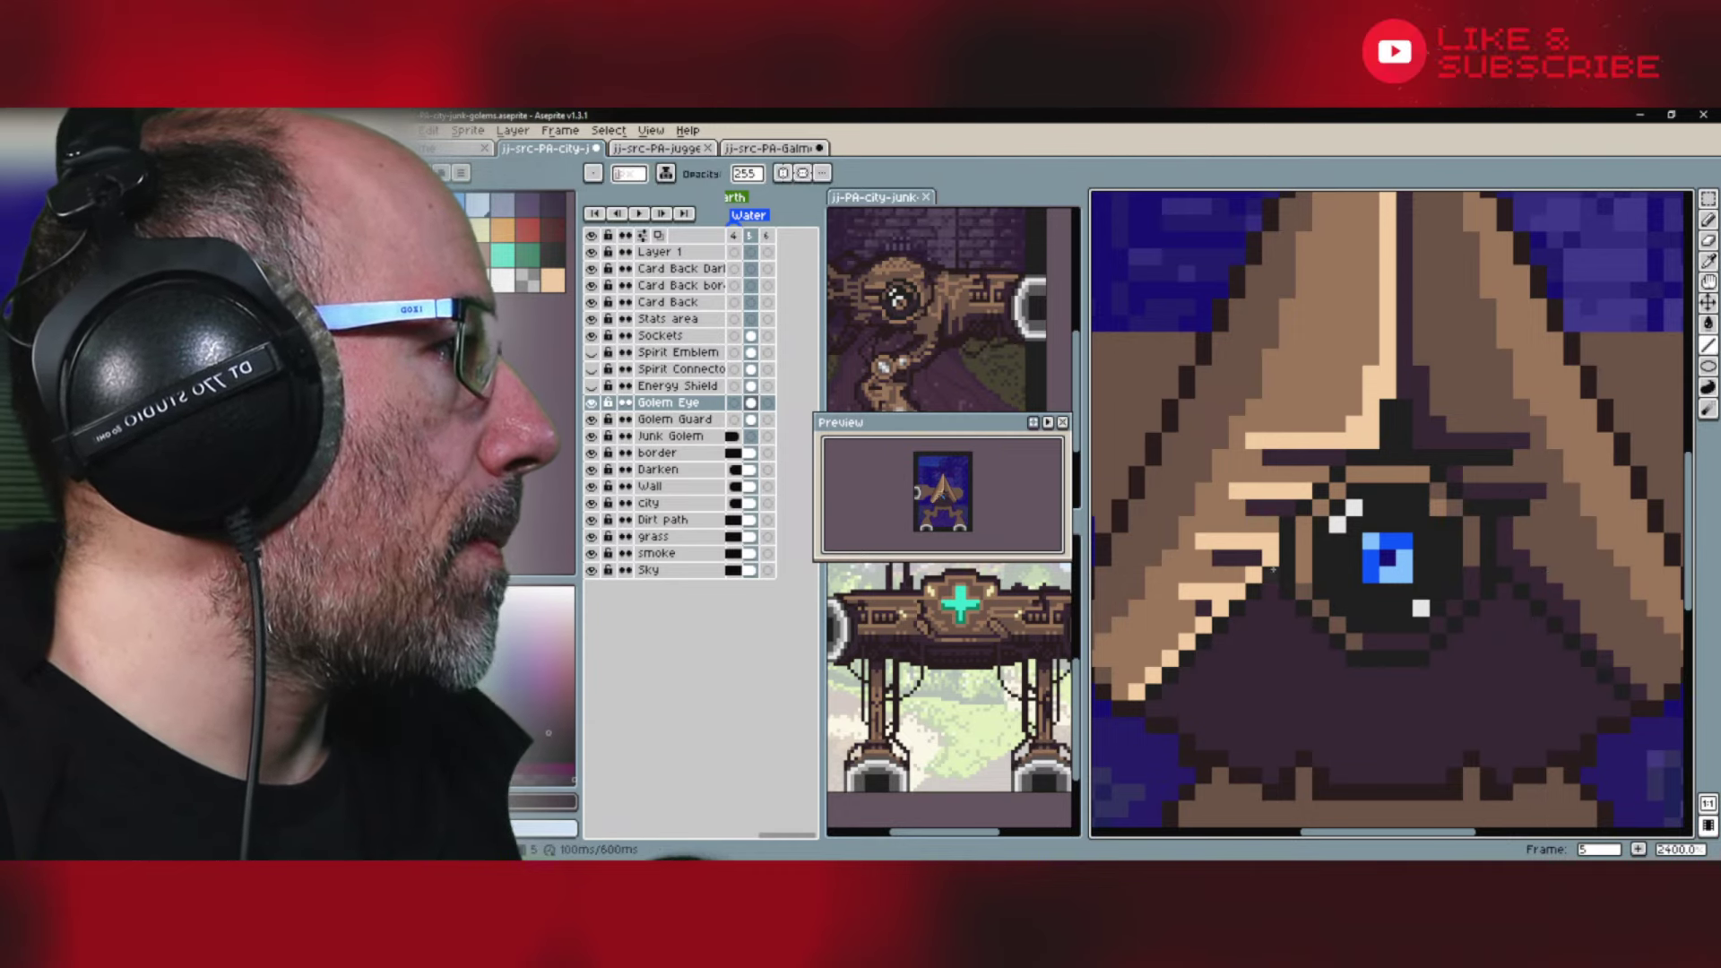
pyautogui.moveTo(1512, 545)
pyautogui.mouseDown()
pyautogui.moveTo(1571, 543)
pyautogui.moveTo(1531, 555)
pyautogui.mouseUp()
pyautogui.keyDown('alt'); pyautogui.click(1508, 523); pyautogui.keyUp('alt')
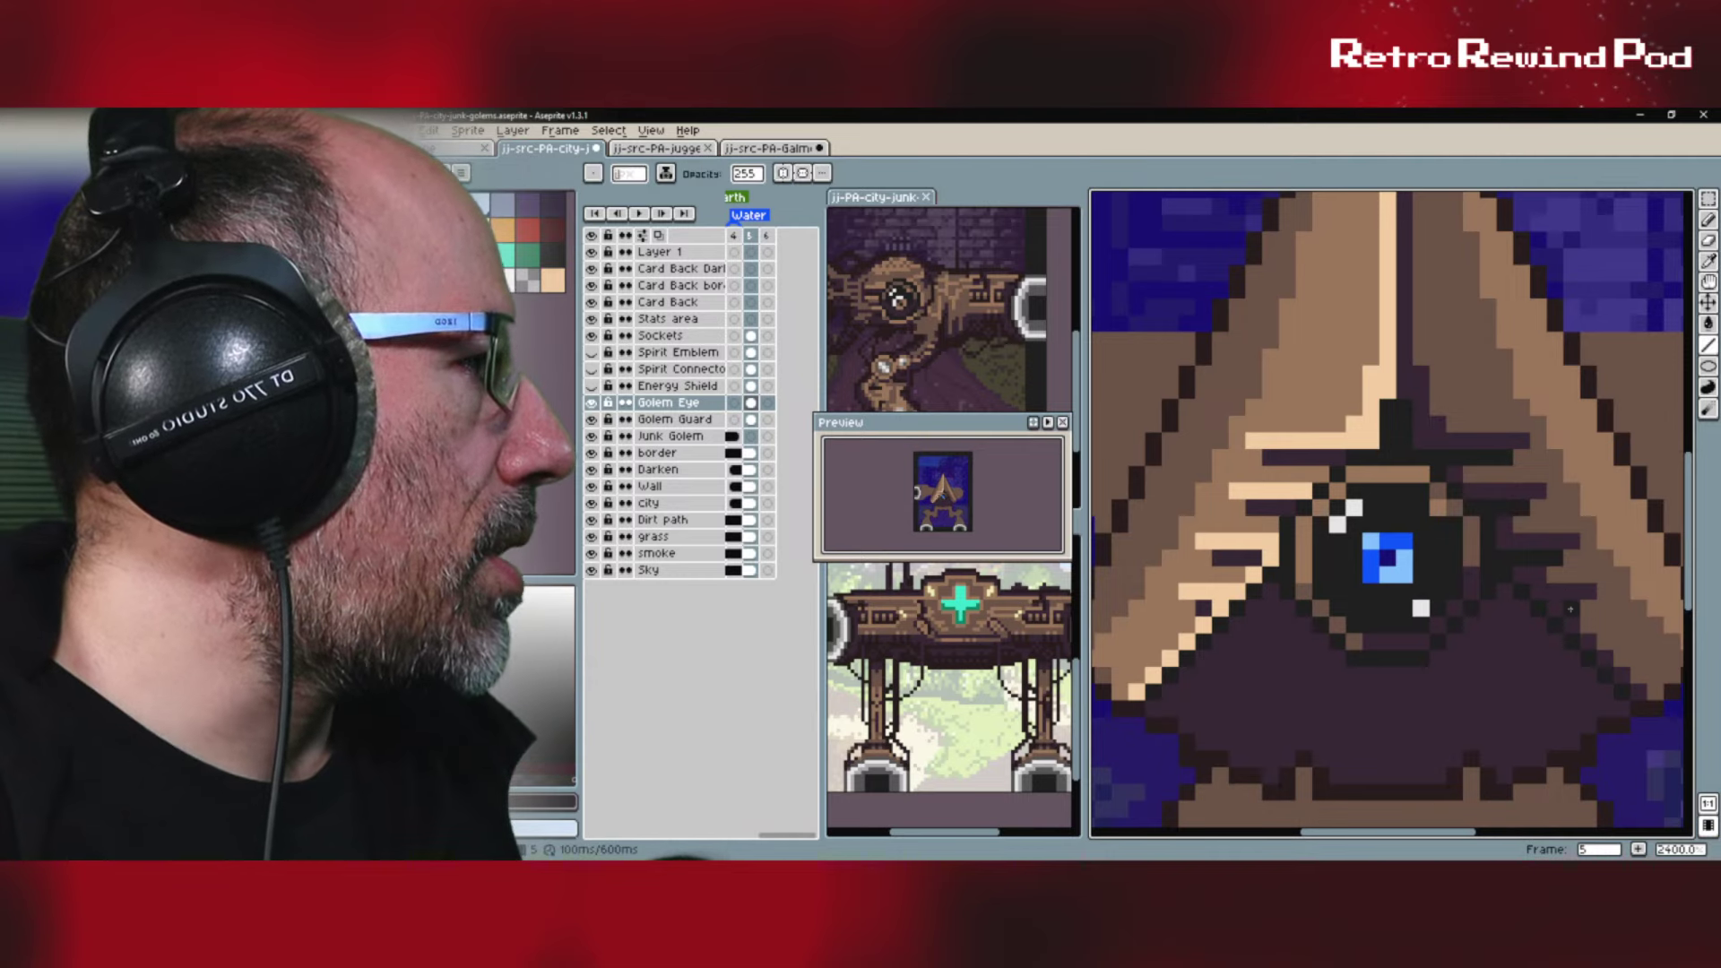
pyautogui.scroll(-7, 1623, 630)
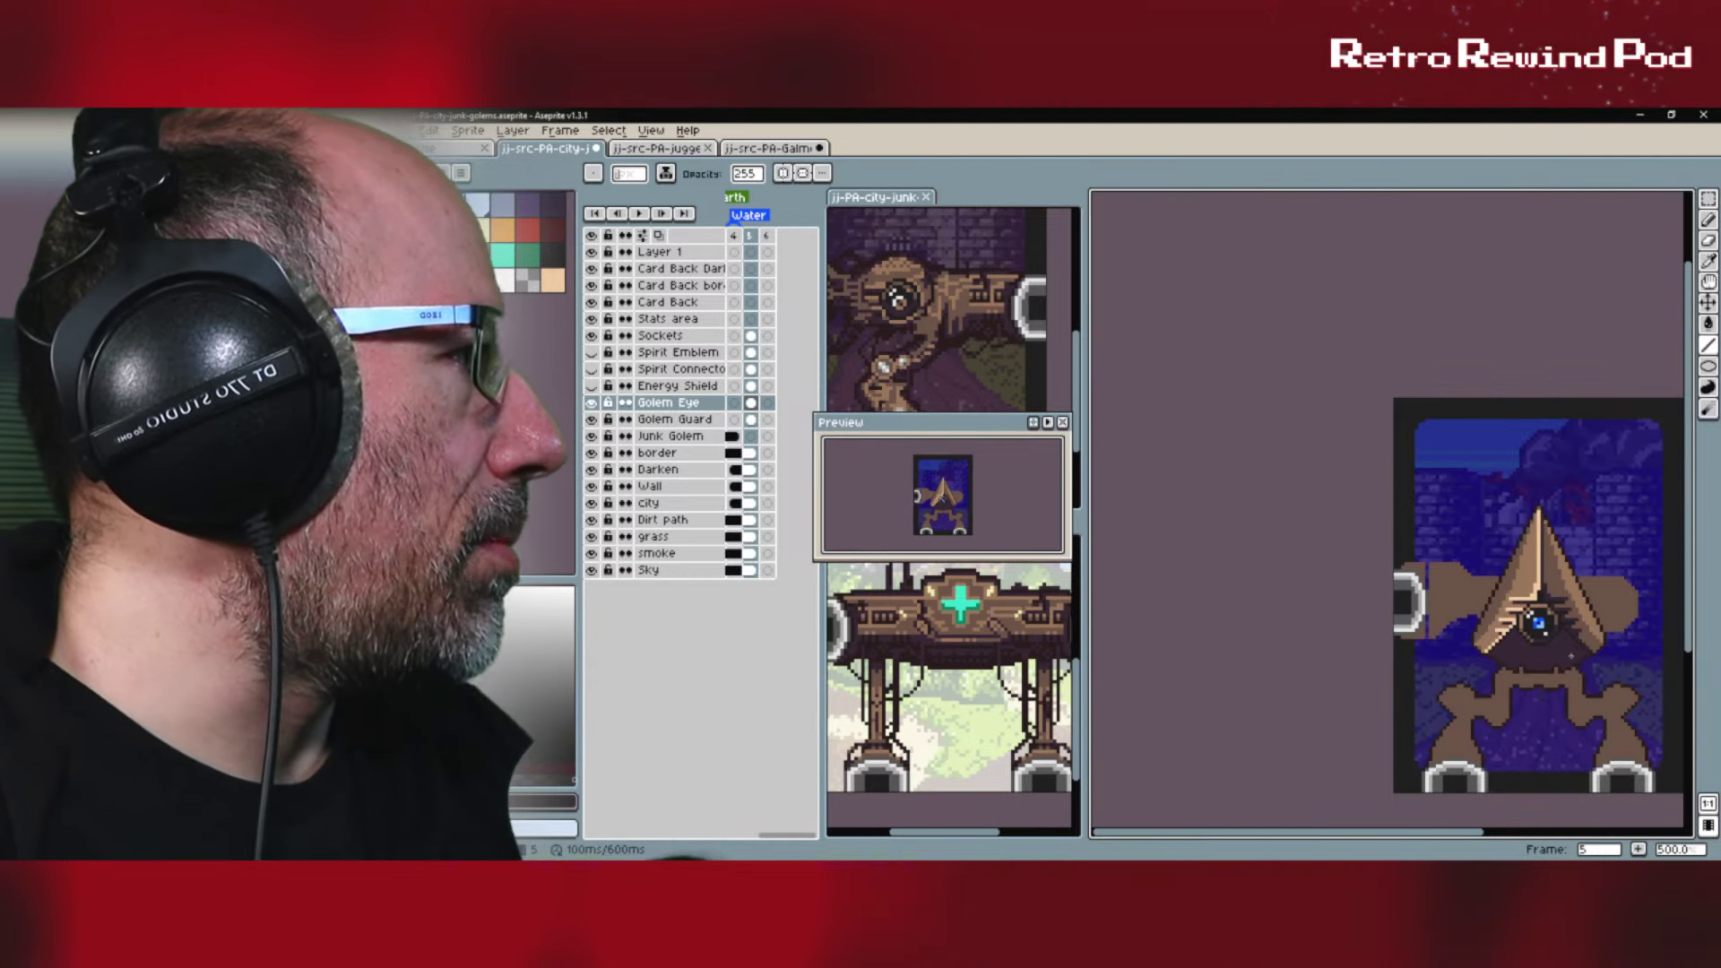